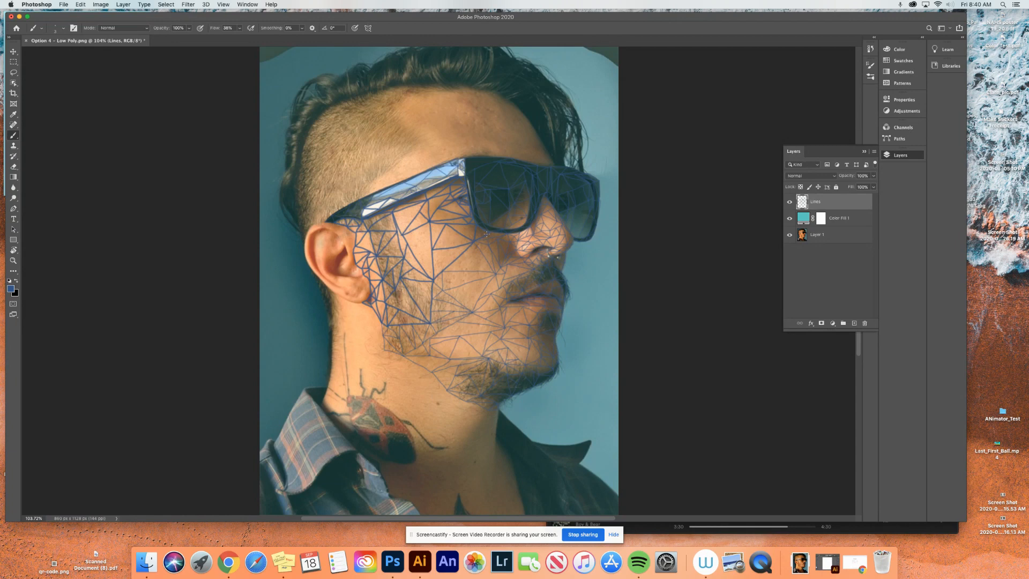
# - Examine the low-poly line work close up around the cheek and mouth, and compare it with the photo layer hidden and shown
pyautogui.scroll(5, 487, 235)
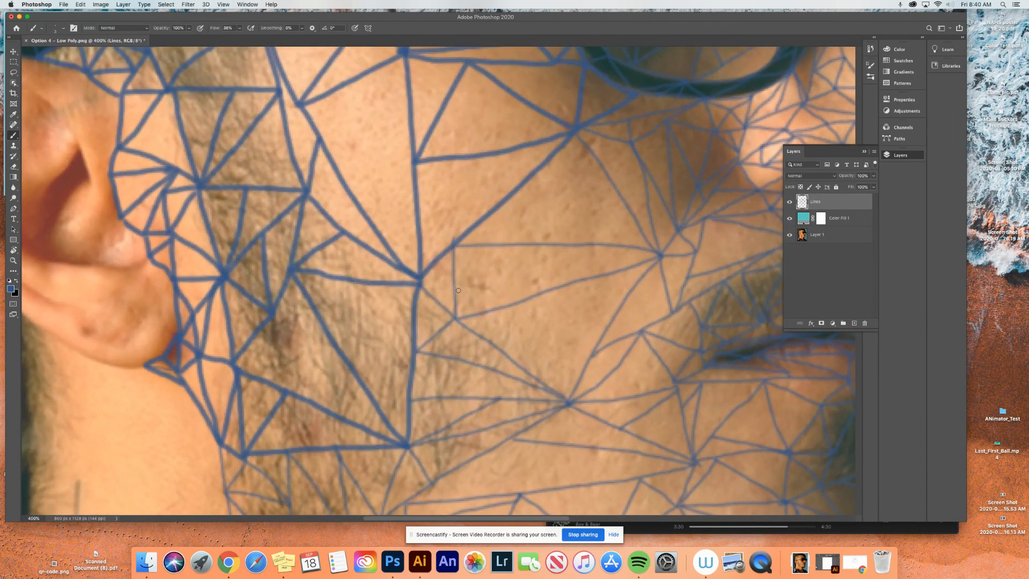
pyautogui.hscroll(5, 458, 290)
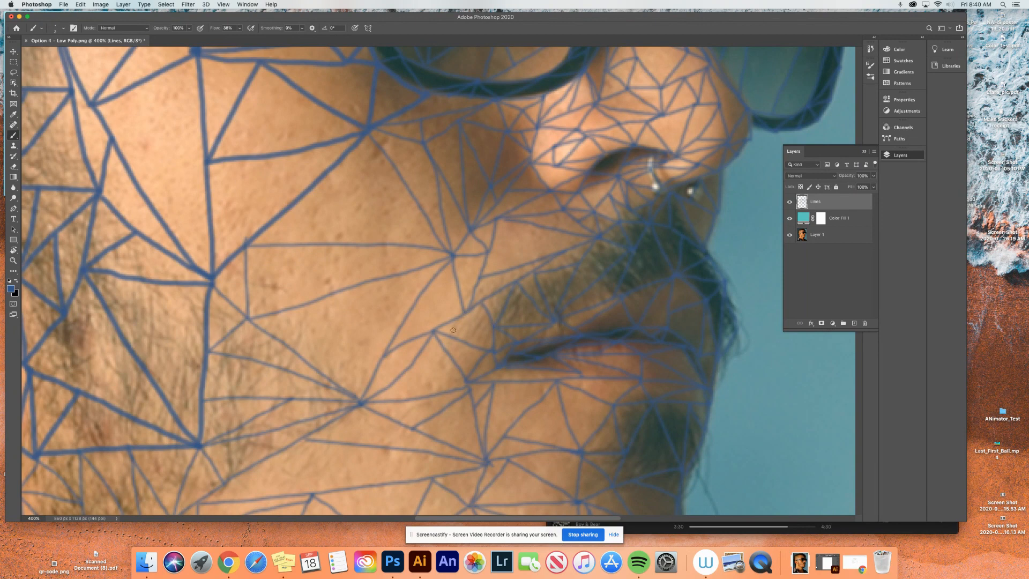
pyautogui.moveTo(435, 332); pyautogui.dragTo(494, 326)
pyautogui.press('super+0')
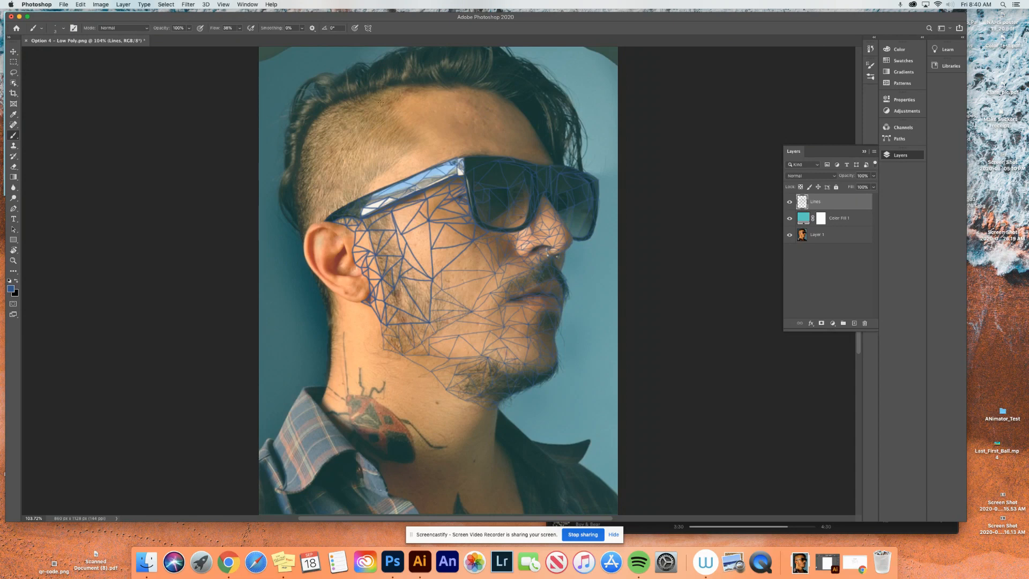
pyautogui.click(789, 236)
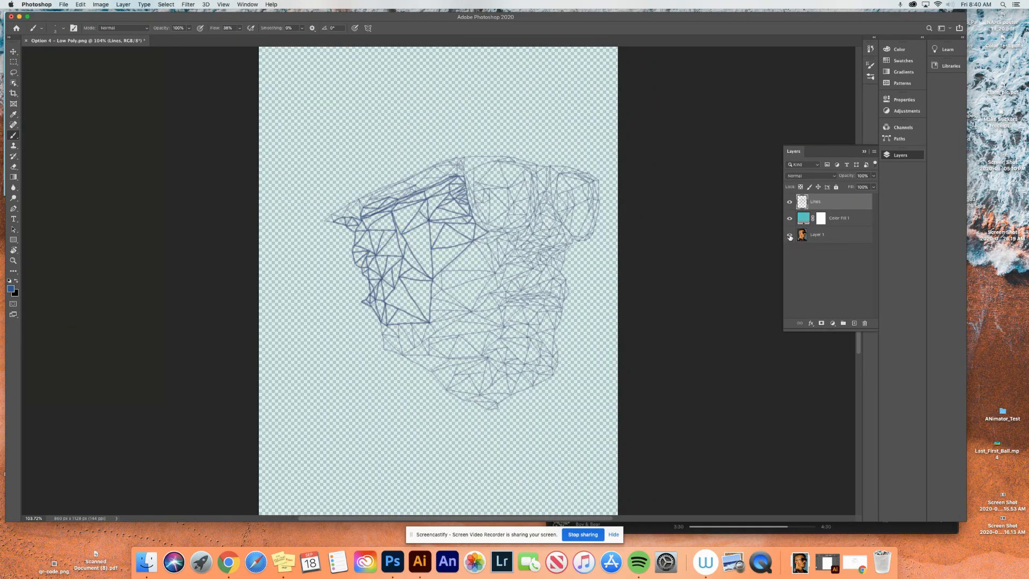
pyautogui.click(790, 235)
pyautogui.click(789, 235)
pyautogui.click(790, 235)
pyautogui.click(789, 236)
pyautogui.click(789, 235)
# - Add a solid black (000000) colour fill layer directly above the photo layer
pyautogui.click(805, 240)
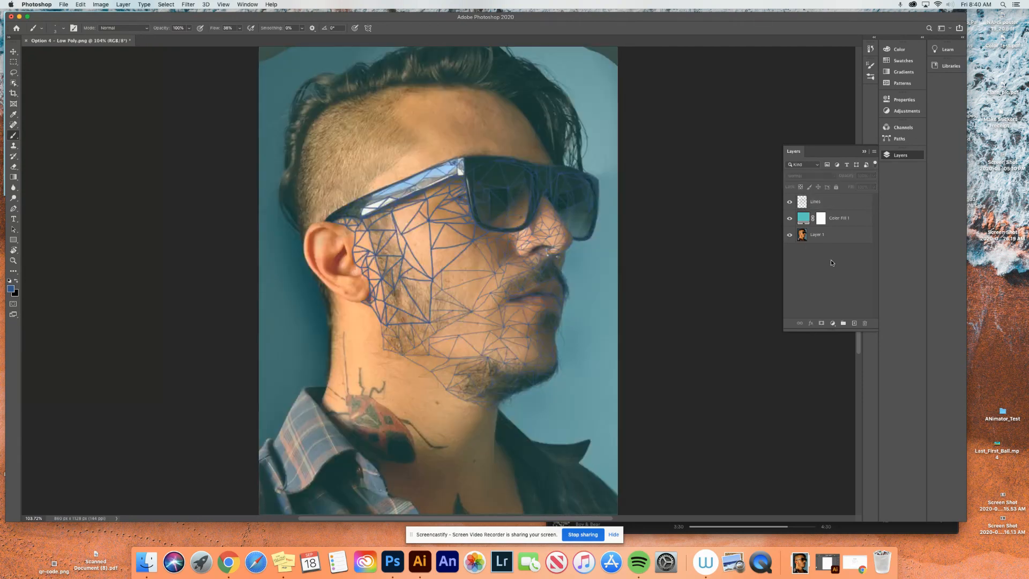
pyautogui.click(123, 5)
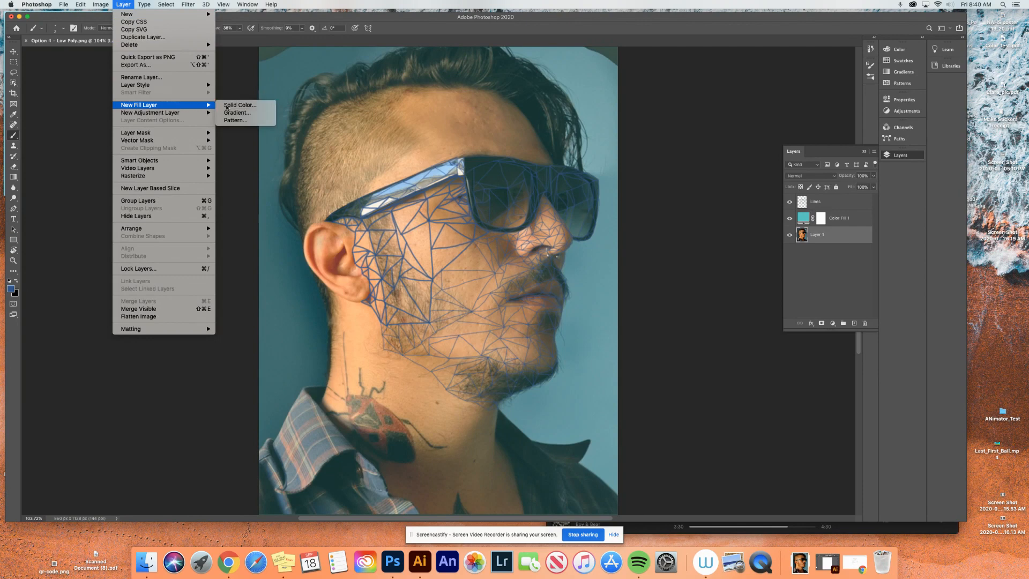
pyautogui.click(226, 105)
pyautogui.click(273, 129)
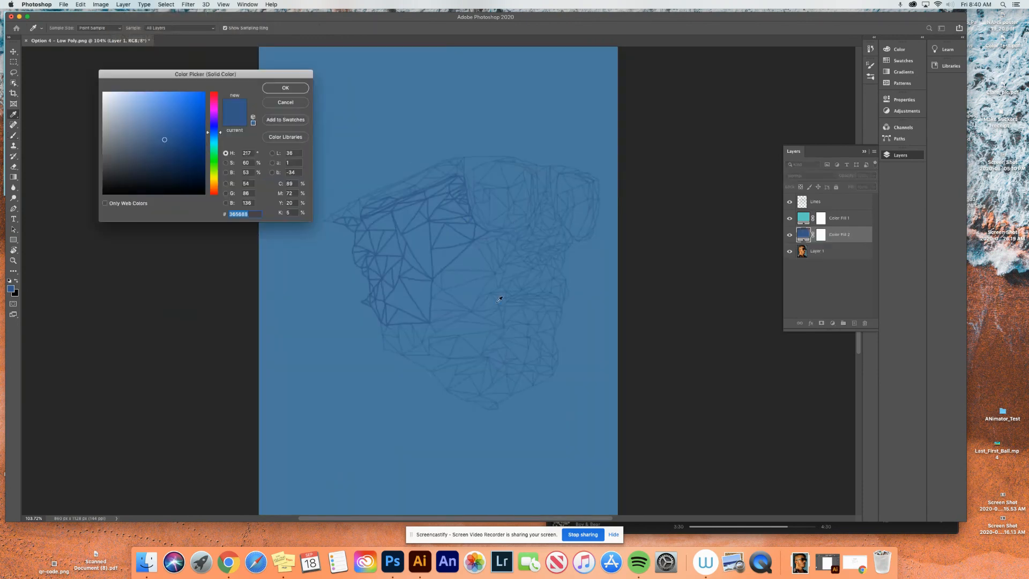
pyautogui.moveTo(136, 170)
pyautogui.mouseDown()
pyautogui.moveTo(125, 194)
pyautogui.moveTo(157, 193)
pyautogui.mouseUp()
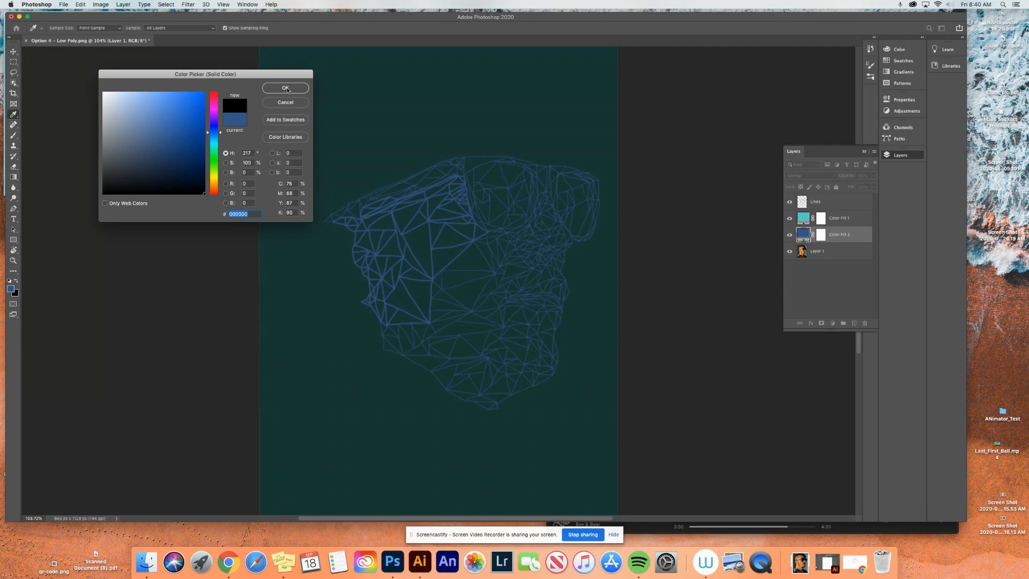
pyautogui.click(268, 88)
# - View the lines against the black fill with the teal fill and the photo layer hidden
pyautogui.click(790, 219)
pyautogui.click(789, 235)
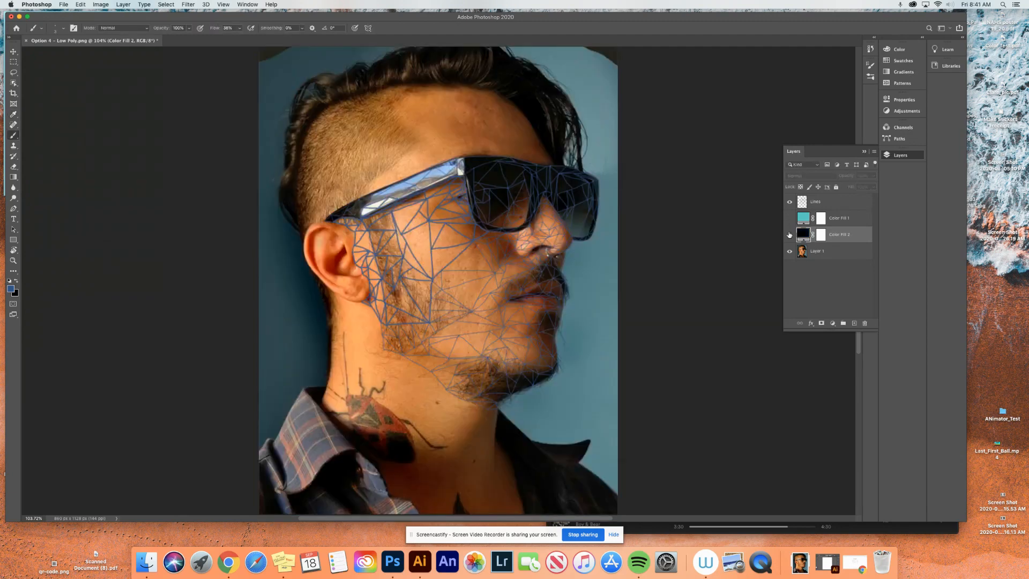
pyautogui.click(789, 235)
pyautogui.click(789, 250)
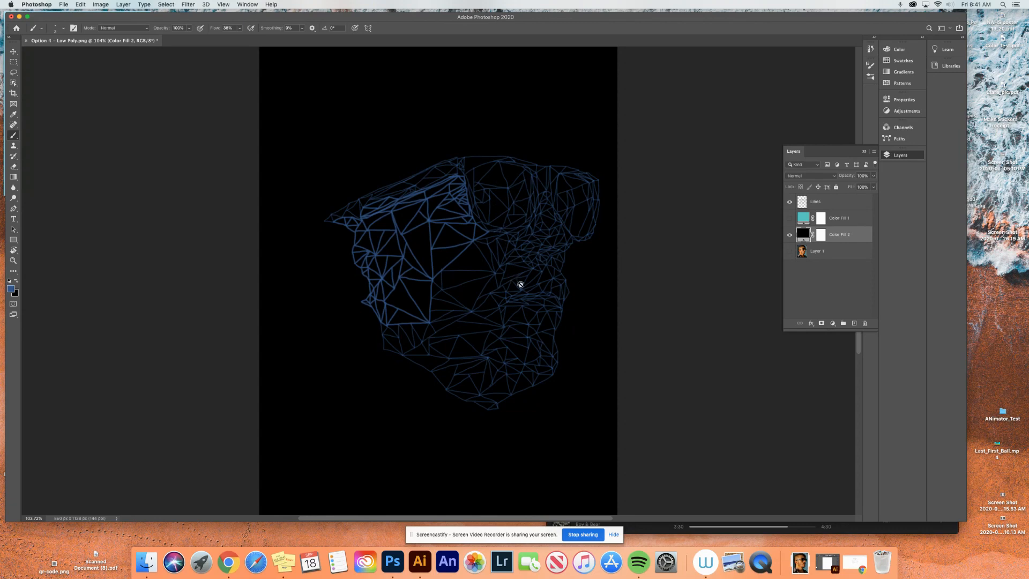
# - Hide the black fill layer and show the photo and teal fill layers again, leaving the photo layer selected
pyautogui.click(789, 234)
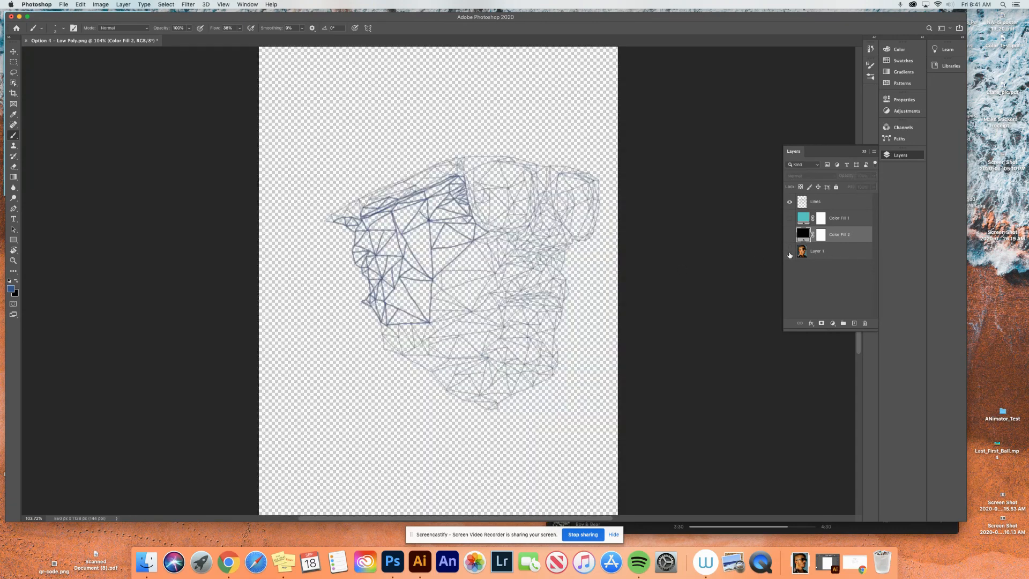
pyautogui.click(789, 251)
pyautogui.click(790, 218)
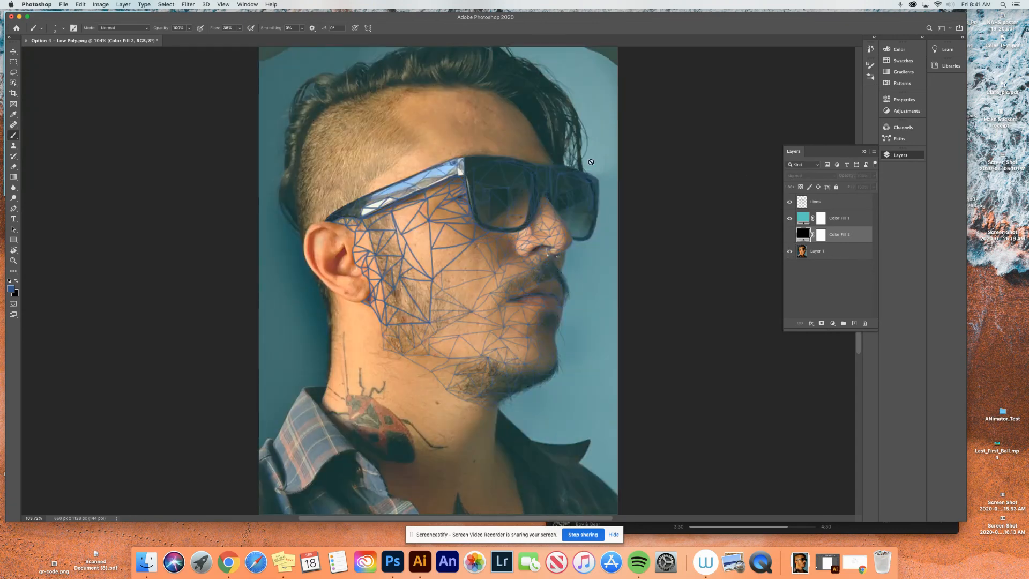
pyautogui.click(832, 201)
pyautogui.click(856, 220)
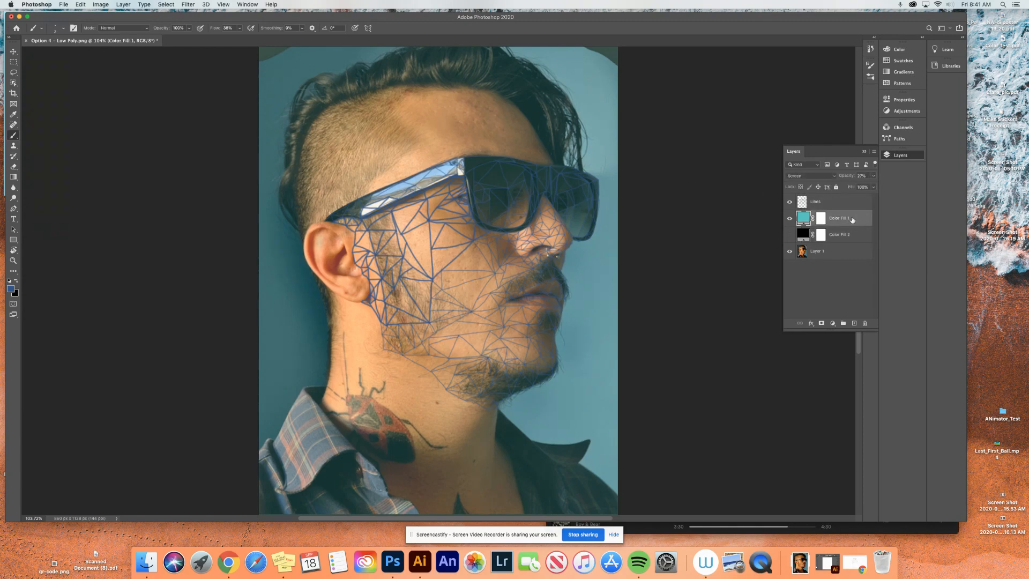
pyautogui.click(837, 254)
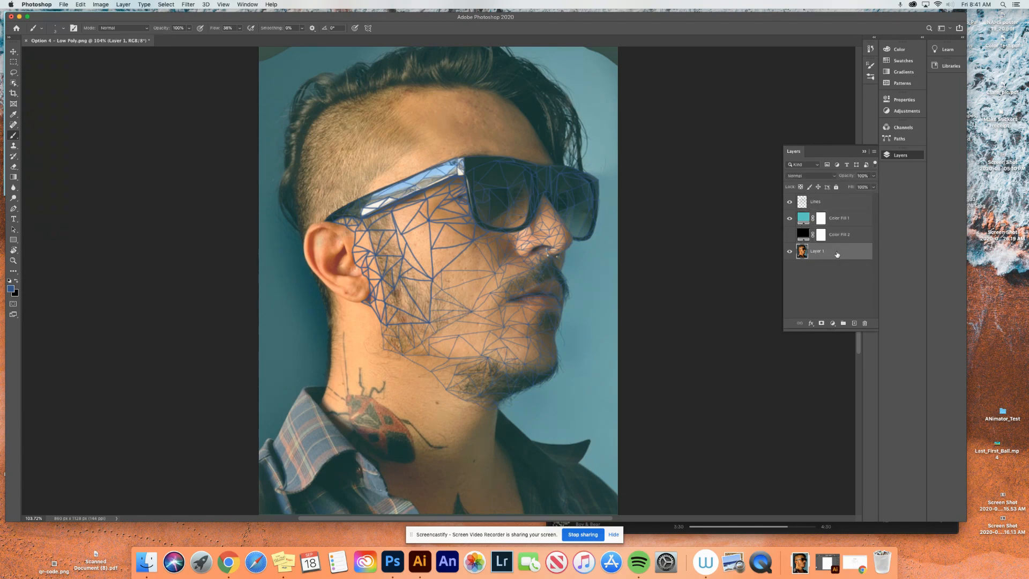
# - Save a JPEG copy of the artwork on the computer as Option 4 - Low Poly.jpg in Downloads, with the image quality raised
pyautogui.click(63, 5)
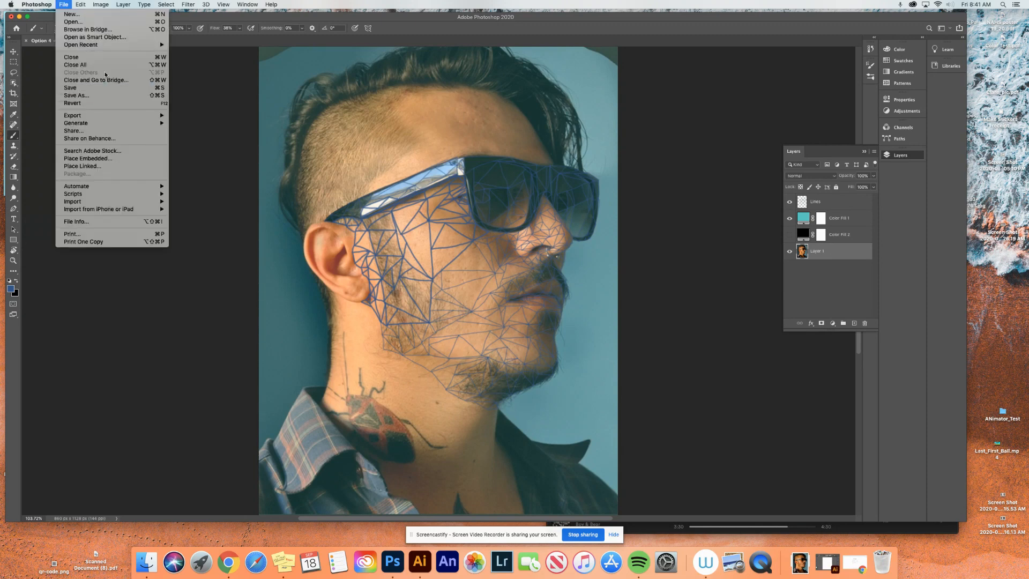
pyautogui.click(116, 97)
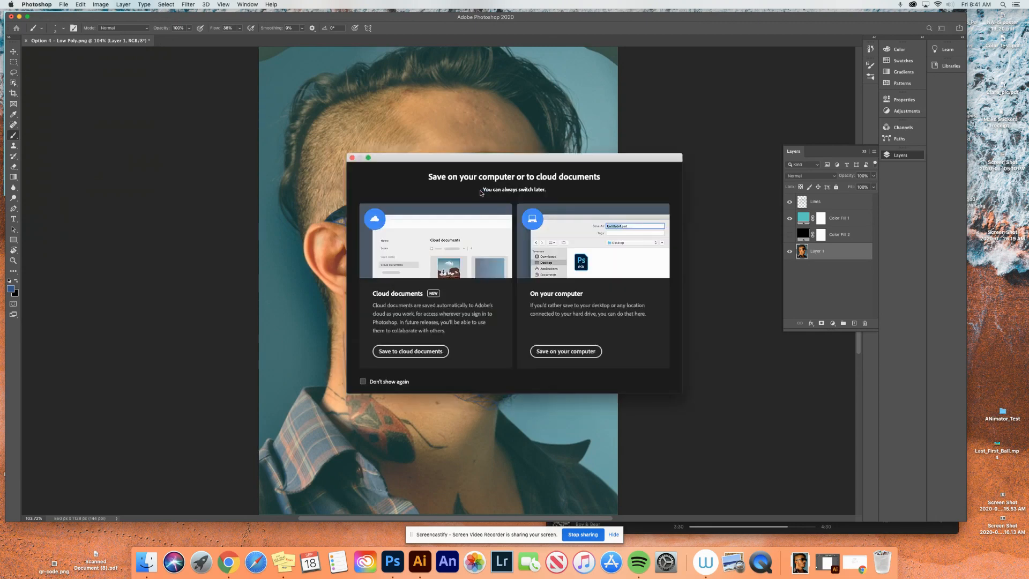
pyautogui.click(557, 352)
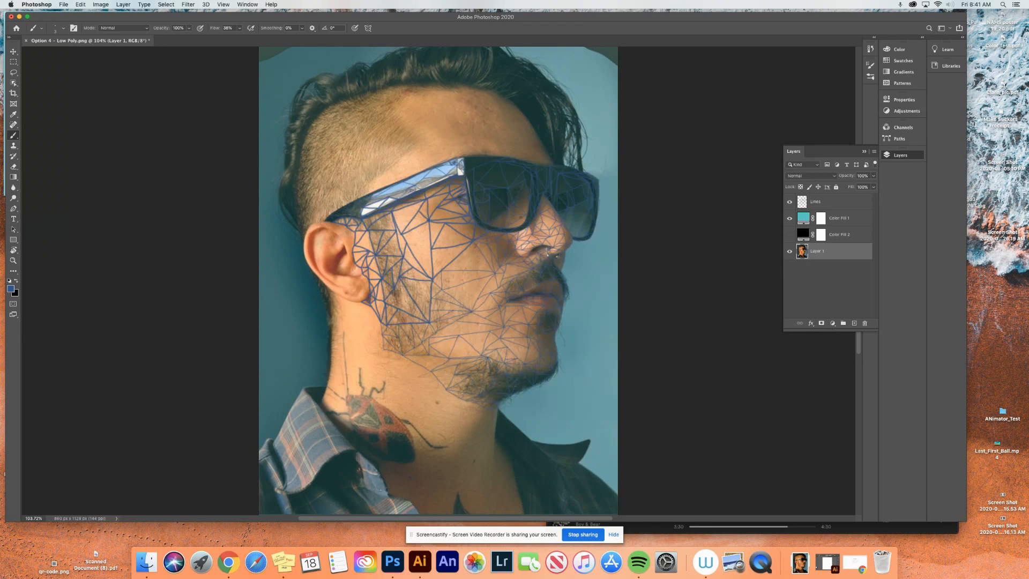
pyautogui.press('super+shift+s')
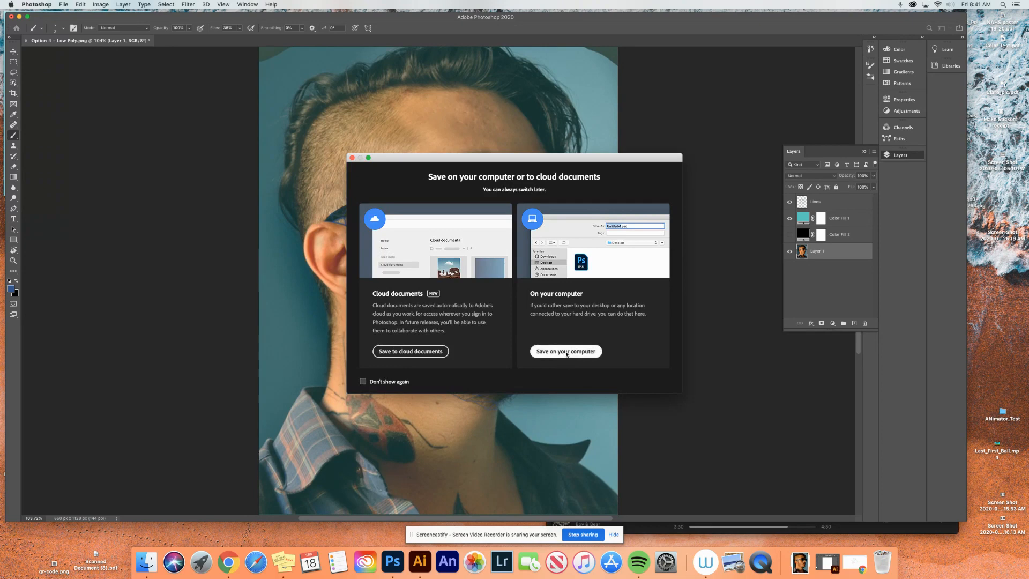
pyautogui.click(566, 353)
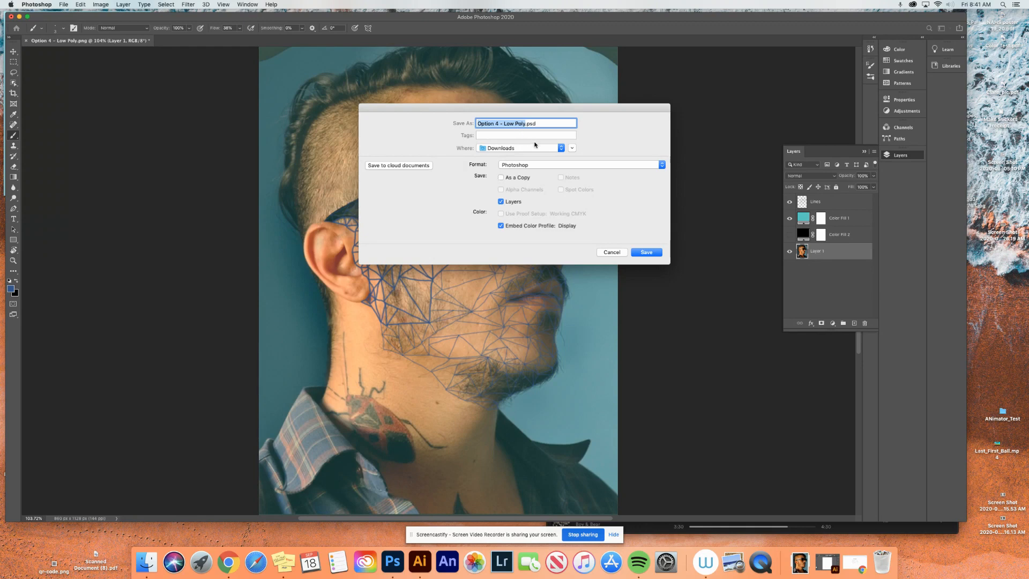
pyautogui.click(550, 166)
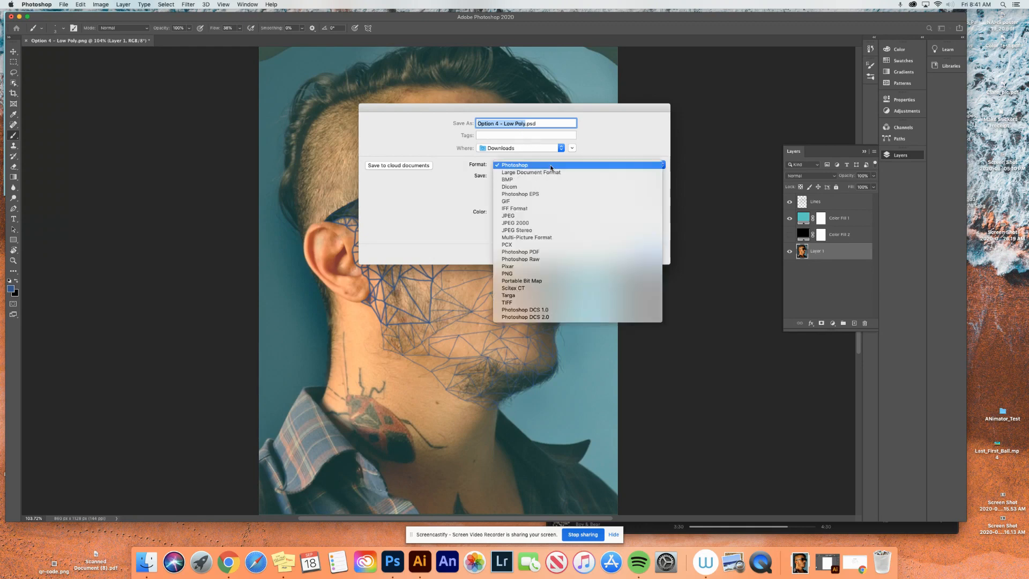
pyautogui.click(524, 218)
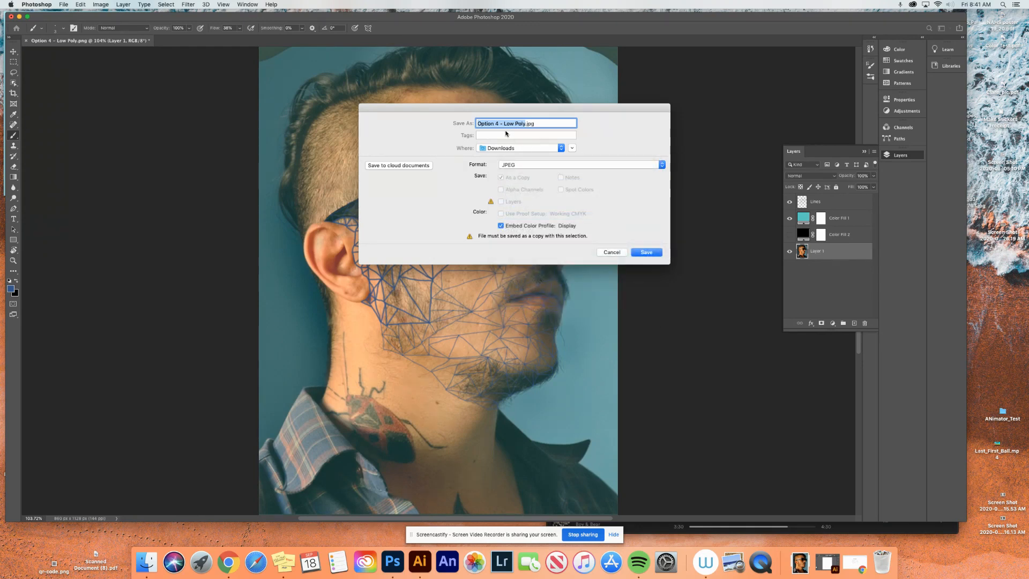
pyautogui.click(647, 253)
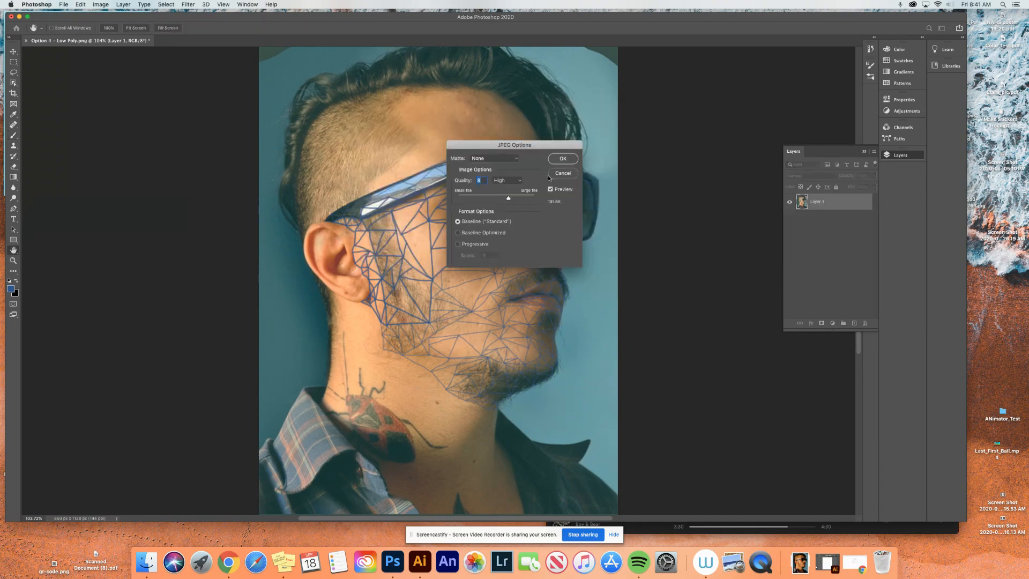
pyautogui.moveTo(517, 204); pyautogui.dragTo(545, 196)
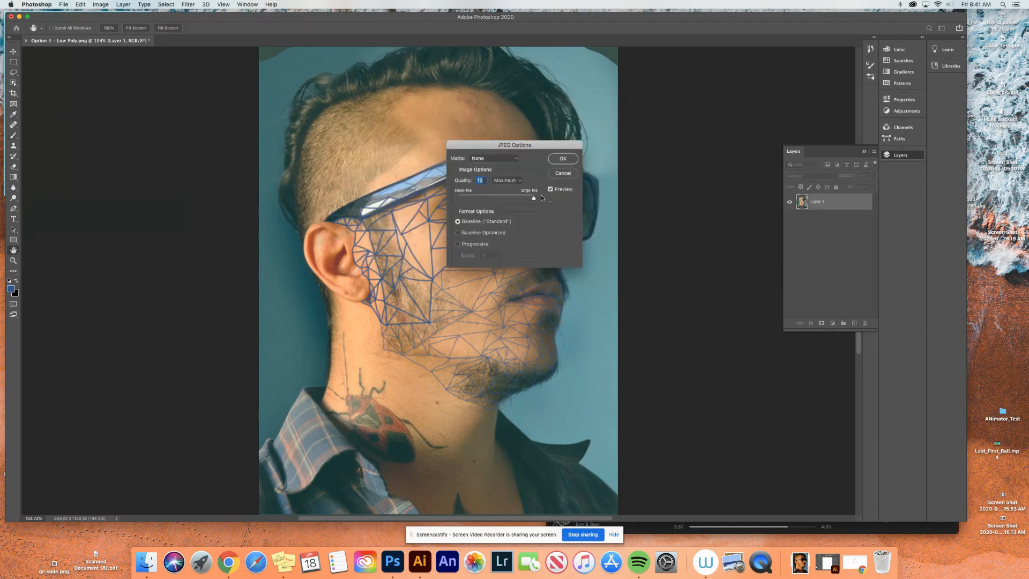
pyautogui.click(562, 159)
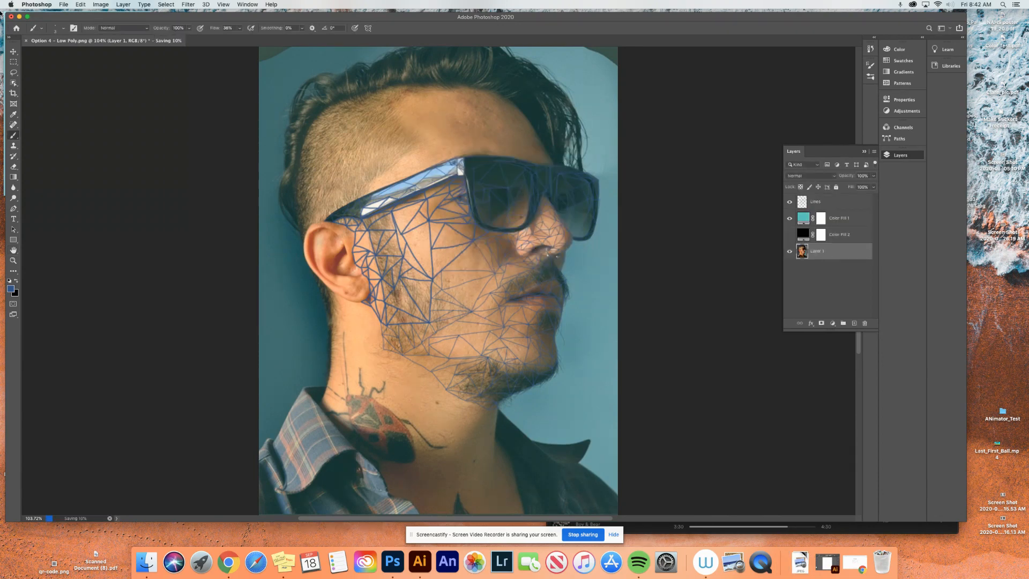
# - Switch to the Last_First_Vector_Portrait document in Illustrator and minimize the Photoshop window
pyautogui.click(829, 563)
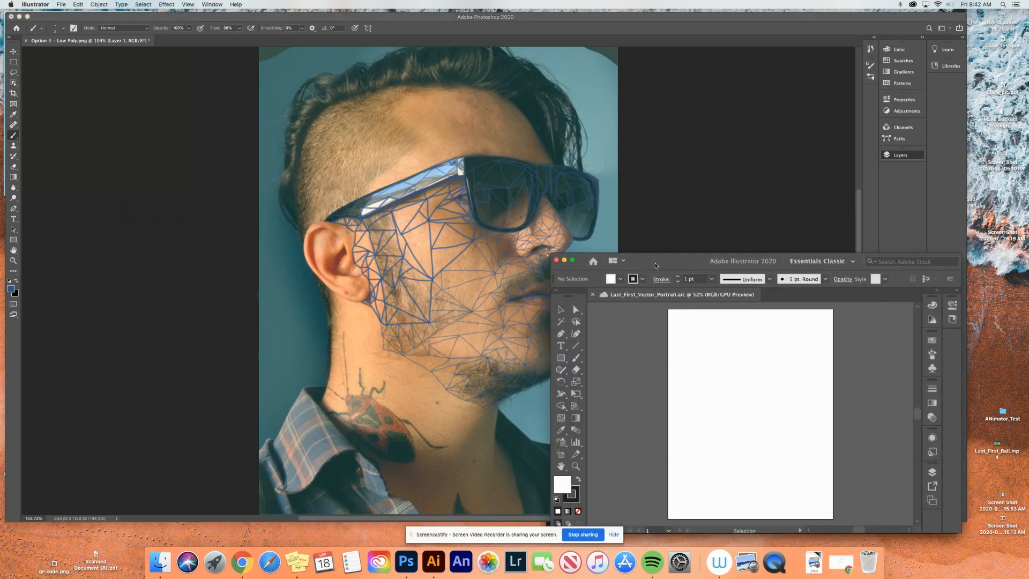
pyautogui.moveTo(656, 263); pyautogui.dragTo(139, 59)
pyautogui.click(19, 17)
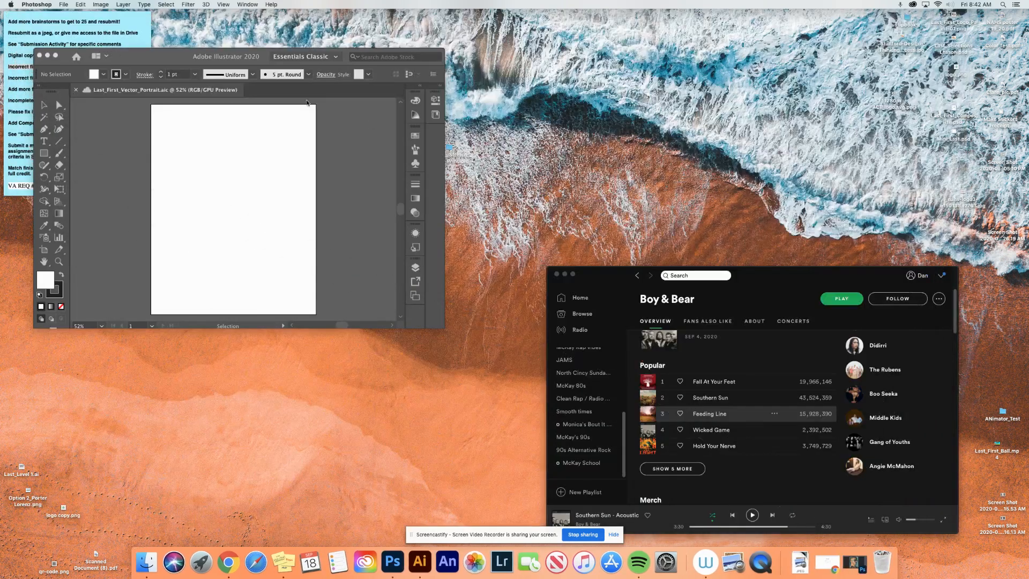
pyautogui.click(439, 327)
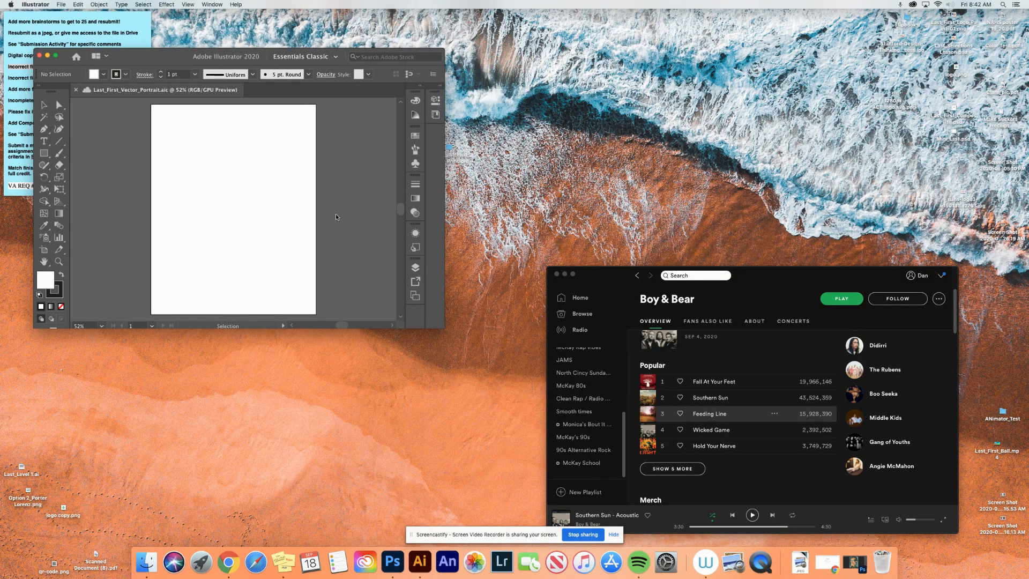
# - Move the Illustrator window to the desktop's upper-left corner and enlarge it to nearly fill the screen
pyautogui.moveTo(140, 54); pyautogui.dragTo(115, 17)
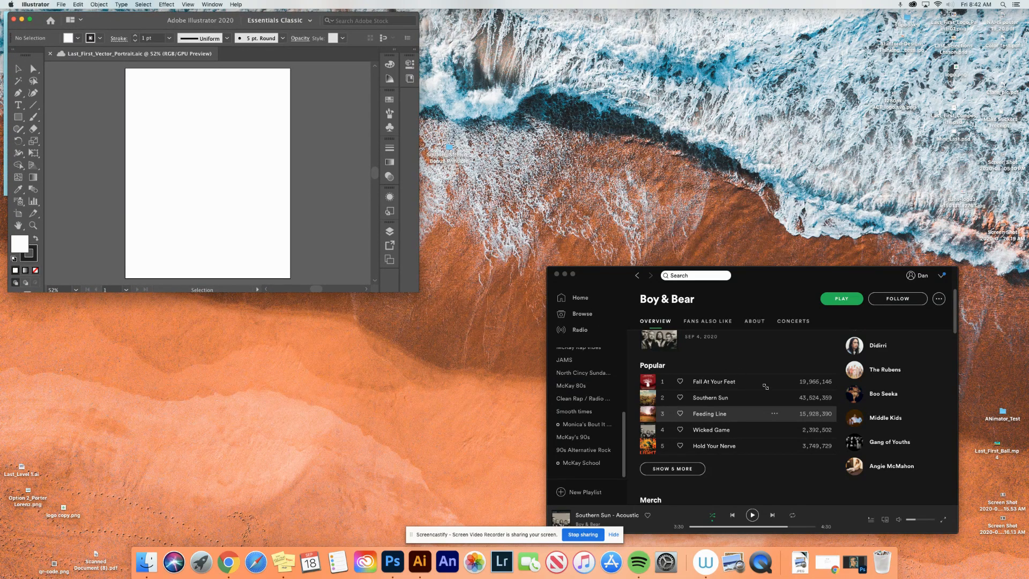
pyautogui.moveTo(765, 386); pyautogui.dragTo(973, 535)
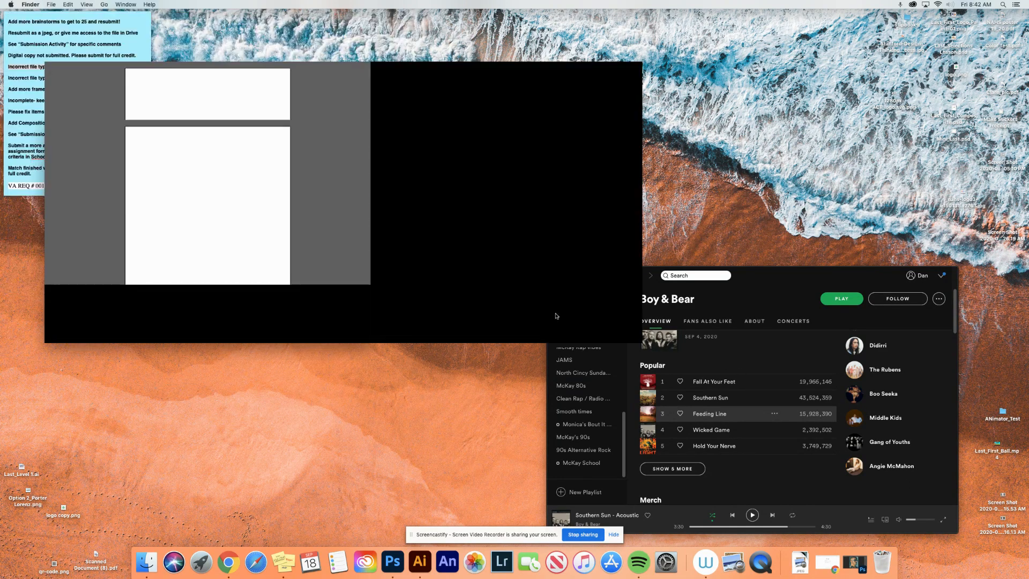
pyautogui.click(260, 158)
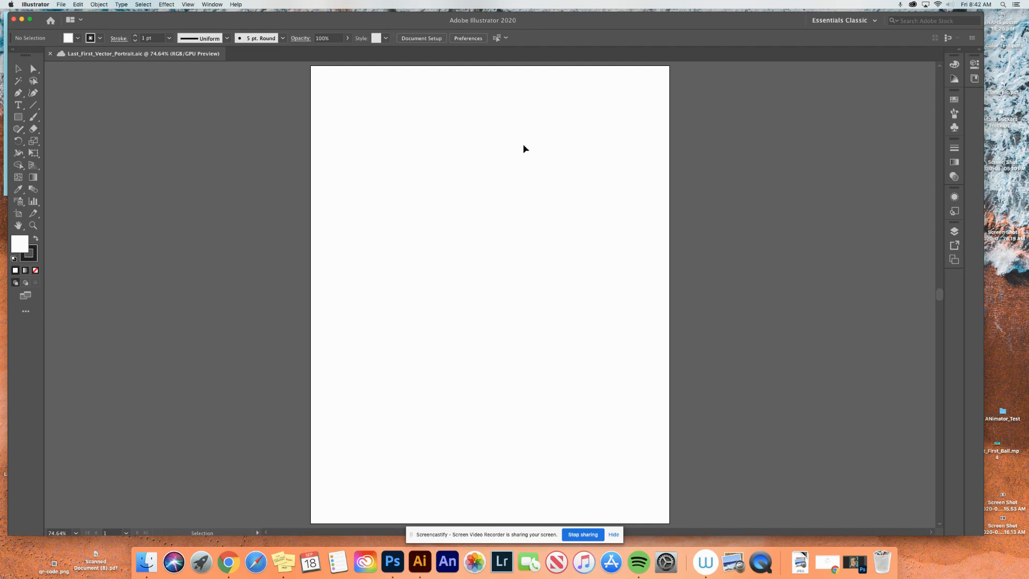
# - Place Option 4 - Low Poly.jpg from the Downloads folder on the artboard and embed it in the document
pyautogui.click(801, 564)
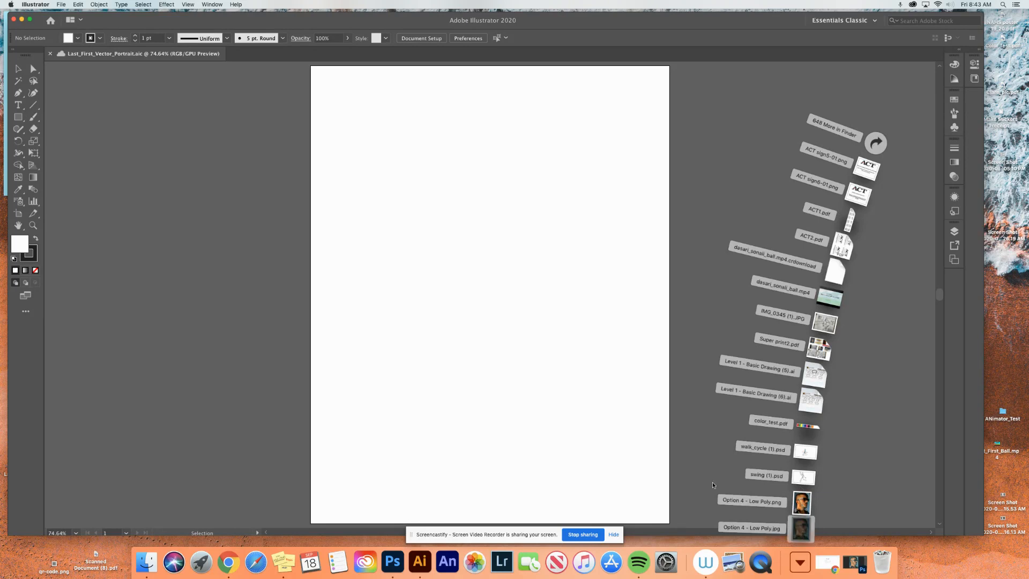
pyautogui.moveTo(651, 403); pyautogui.dragTo(529, 315)
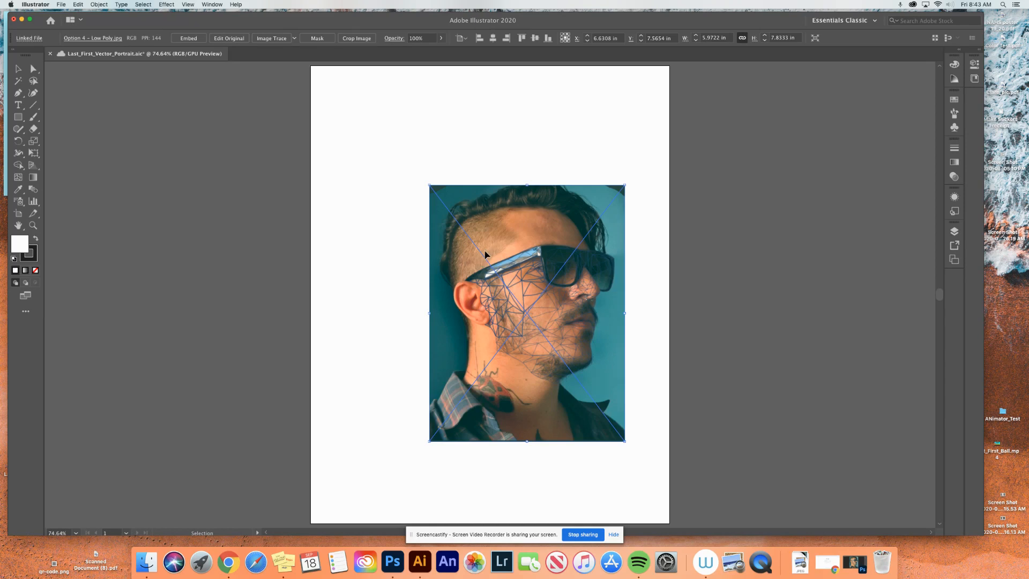
pyautogui.moveTo(474, 255); pyautogui.dragTo(471, 255)
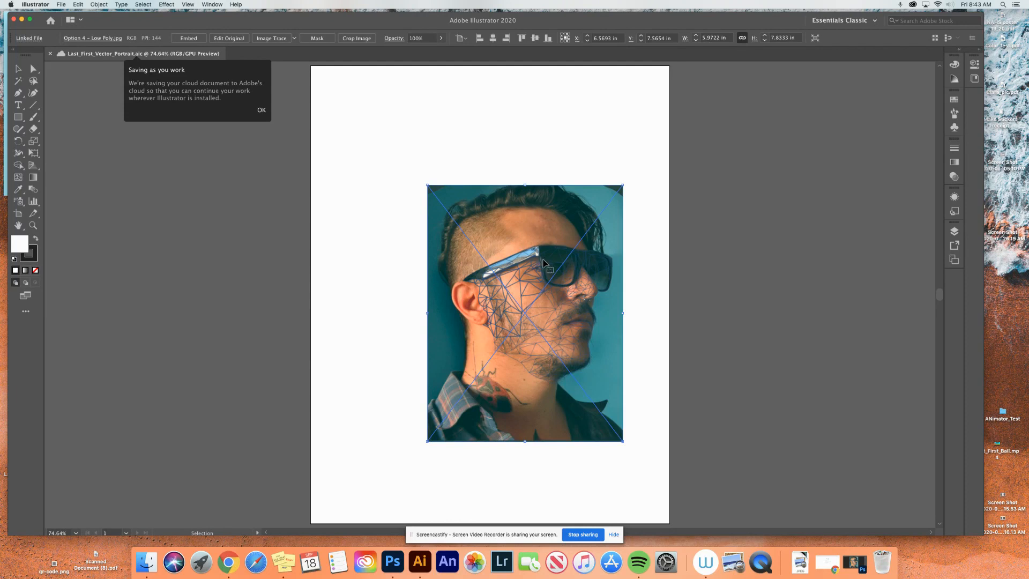
pyautogui.click(189, 38)
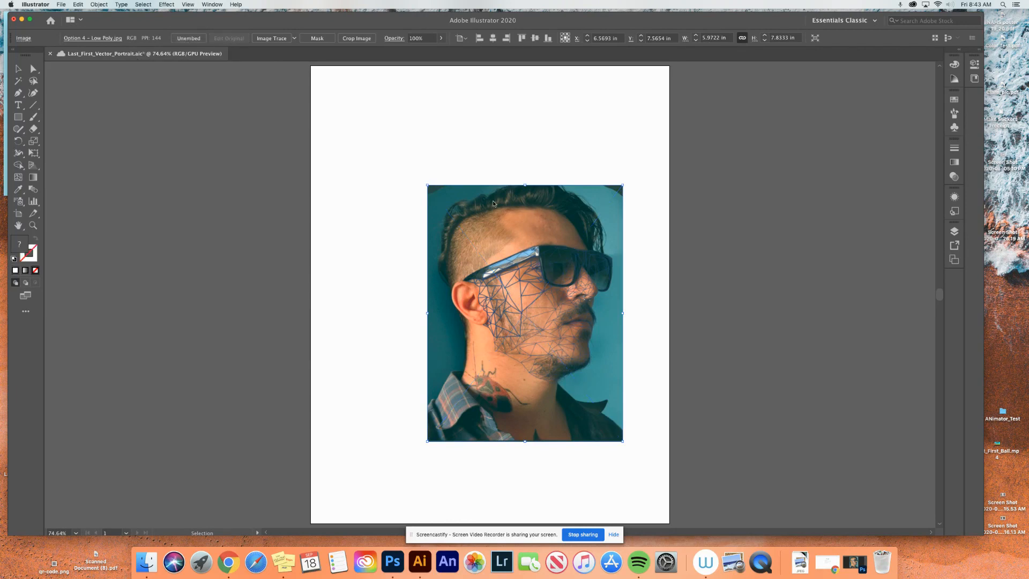
# - Align the embedded portrait with the artboard's top-left corner and scale it proportionally to the artboard width of 11 in
pyautogui.moveTo(552, 288); pyautogui.dragTo(436, 169)
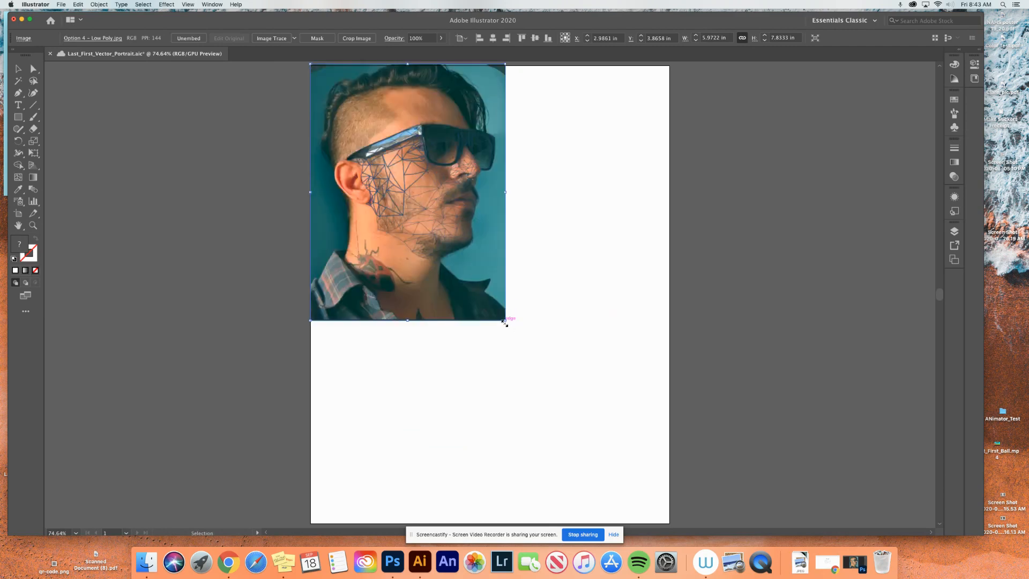
pyautogui.moveTo(505, 321); pyautogui.dragTo(670, 485)
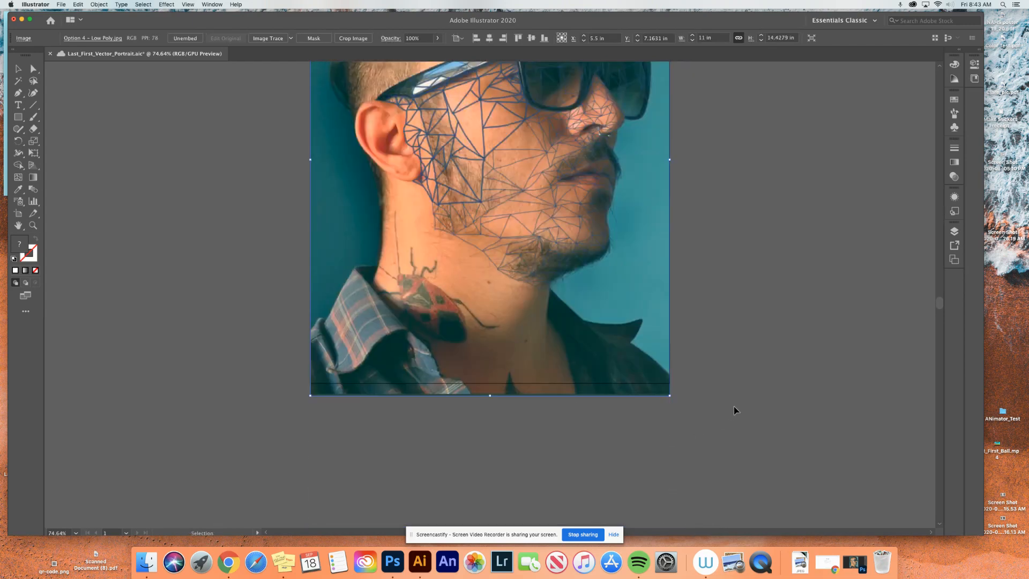
# - Lock Layer 1, which holds the embedded portrait photo
pyautogui.scroll(3, 735, 413)
pyautogui.scroll(3, 735, 414)
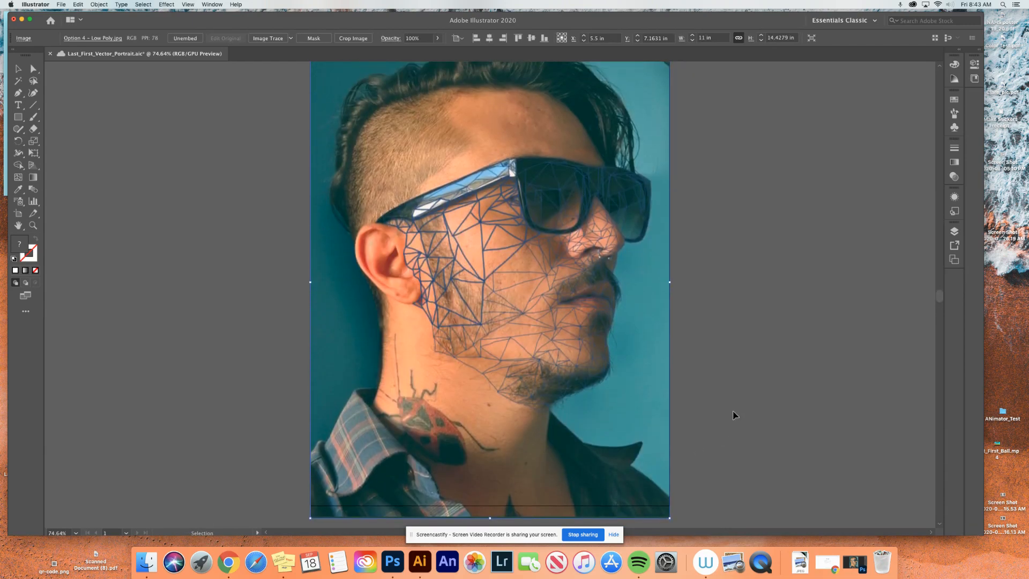
pyautogui.click(957, 232)
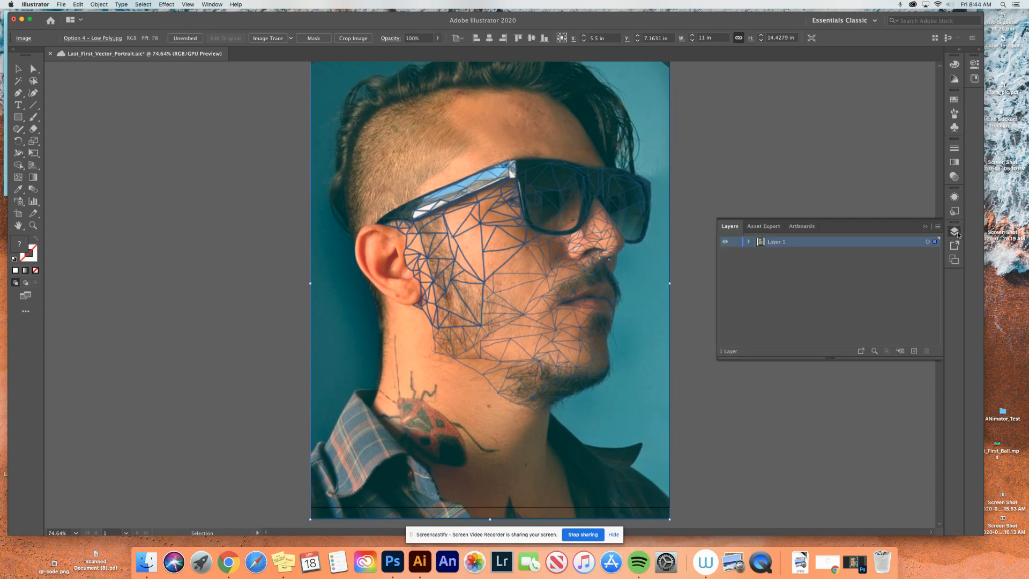
pyautogui.click(737, 243)
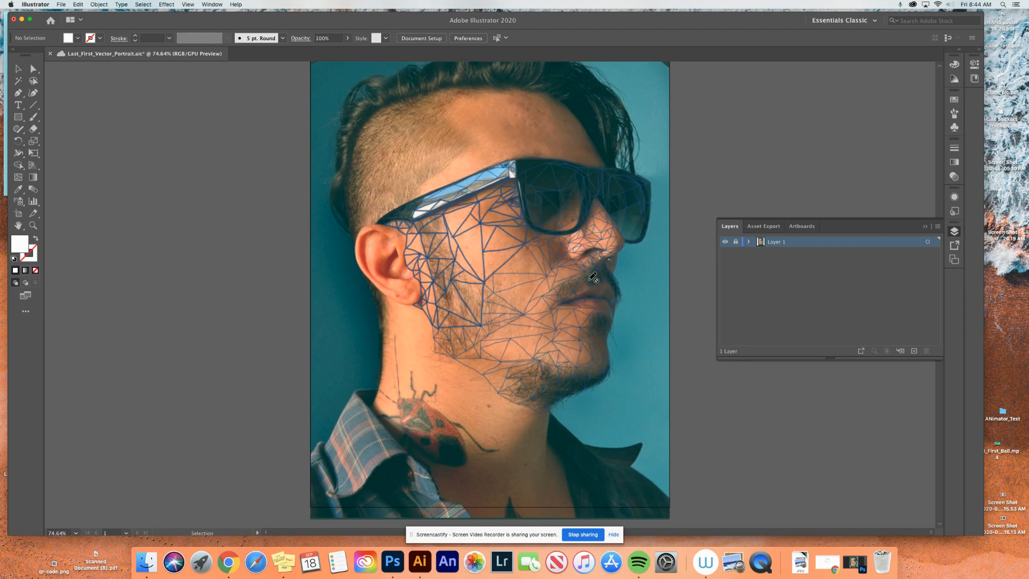
# - Add a new layer above the locked photo layer and name it Polys
pyautogui.click(914, 351)
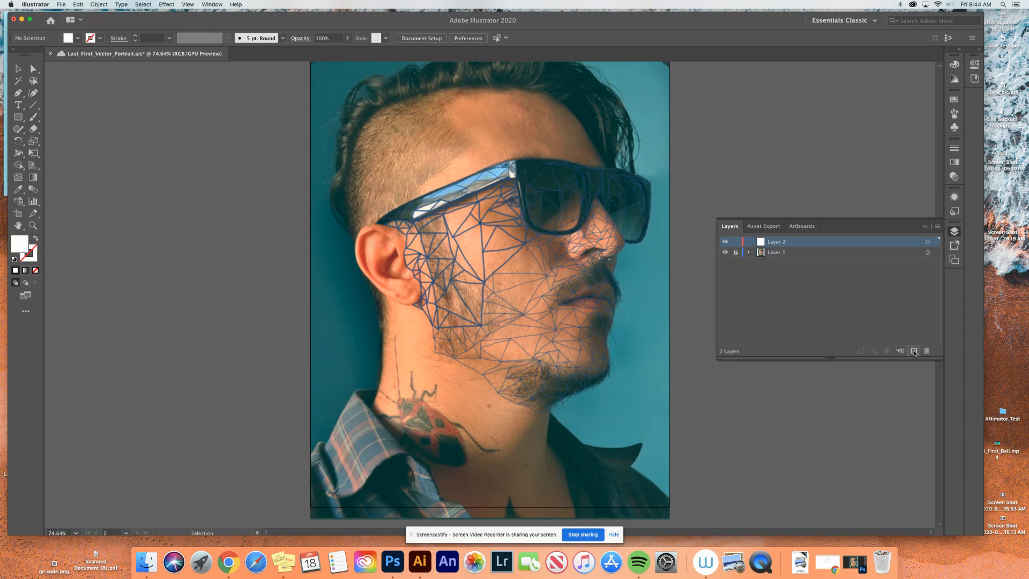
pyautogui.doubleClick(787, 244)
pyautogui.write('Polys')
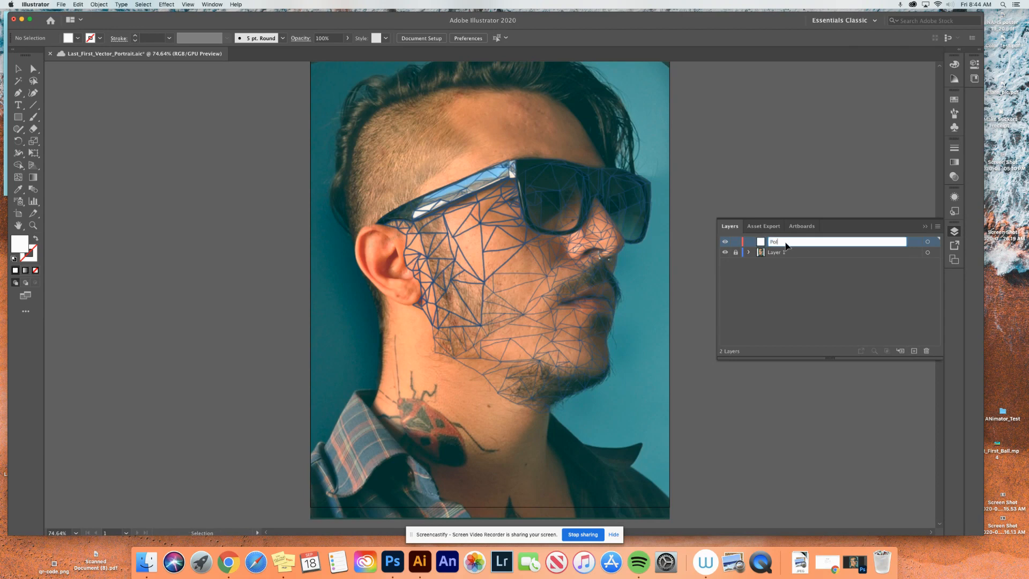
pyautogui.press('Return')
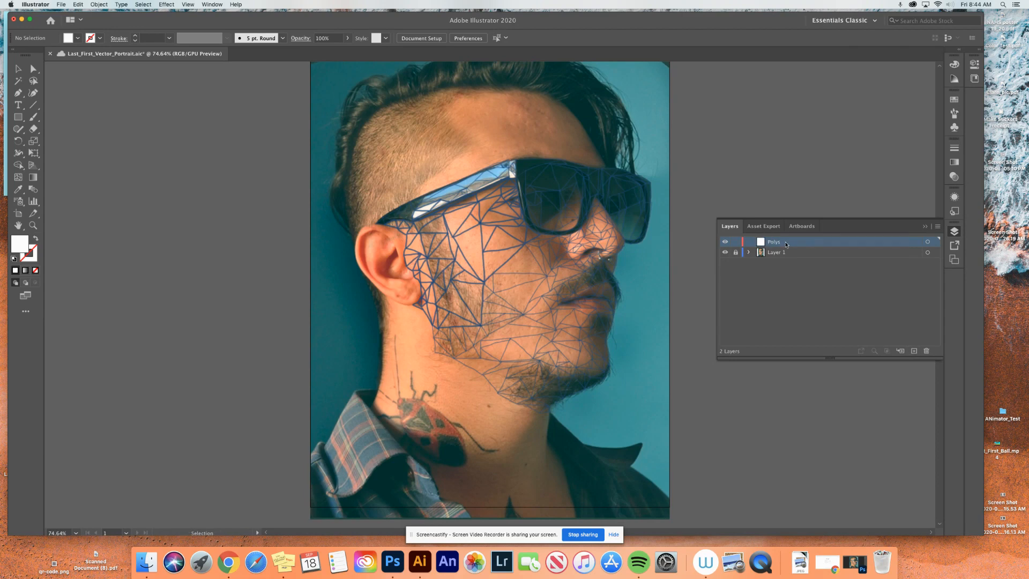
pyautogui.click(925, 228)
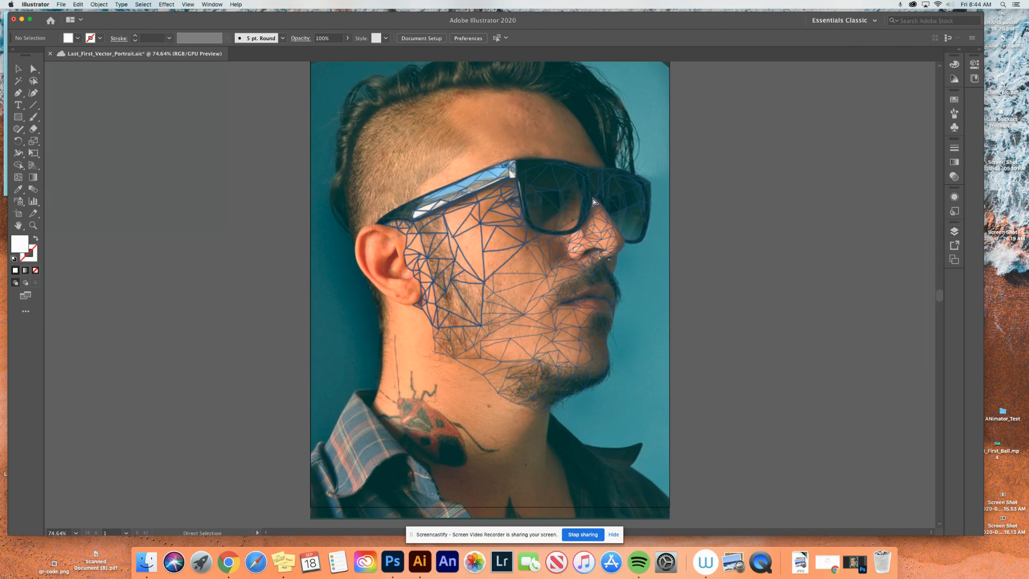
# - Trace the small cheek triangle beside the thick-line junction as a closed Pen tool path along its blue guide lines
pyautogui.press('super+equal')
pyautogui.press('super+equal')
pyautogui.press('super+equal')
pyautogui.press('super+equal')
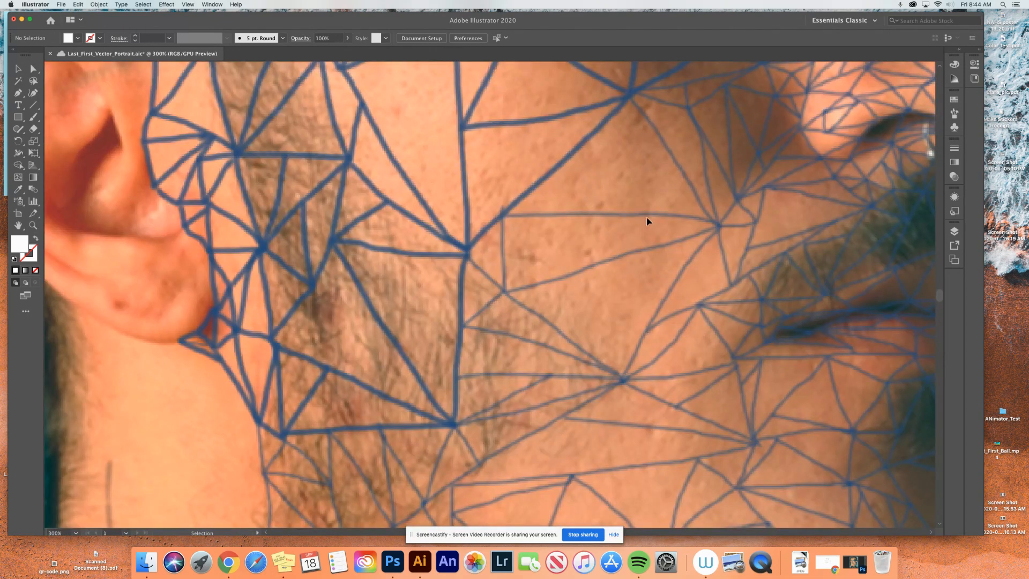
pyautogui.hscroll(5, 646, 224)
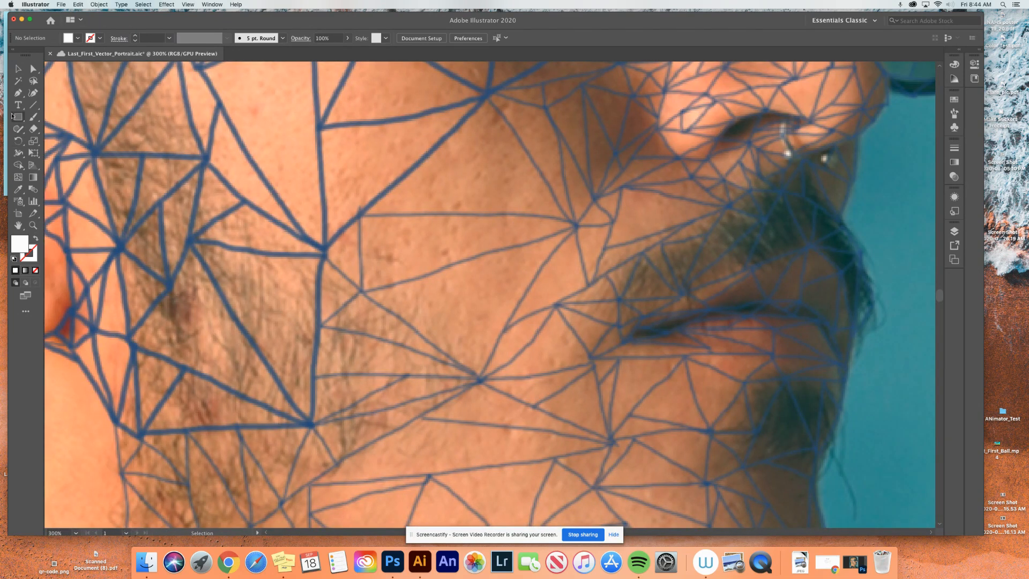
pyautogui.click(17, 93)
pyautogui.click(325, 256)
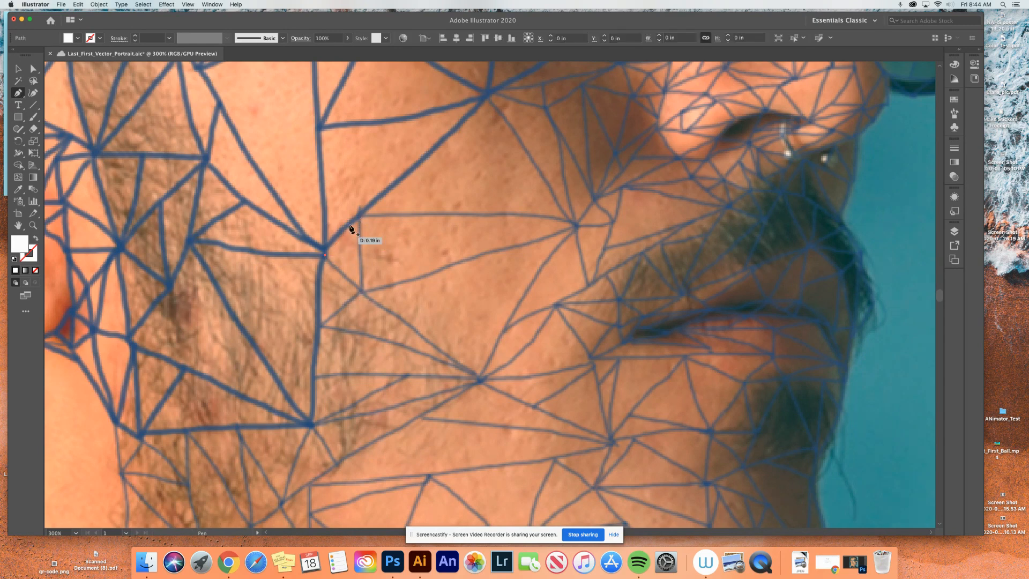
pyautogui.click(359, 215)
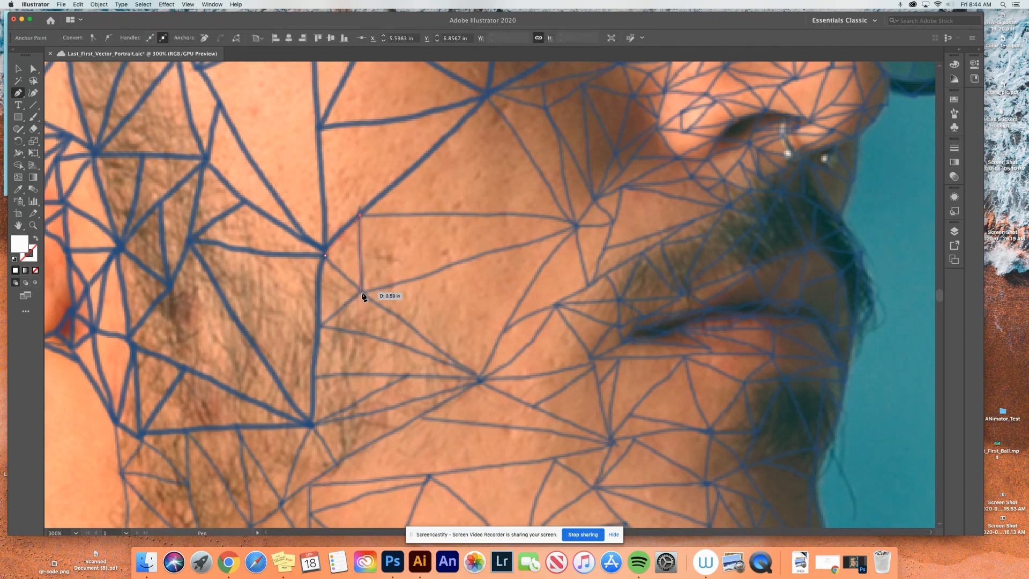
pyautogui.click(362, 291)
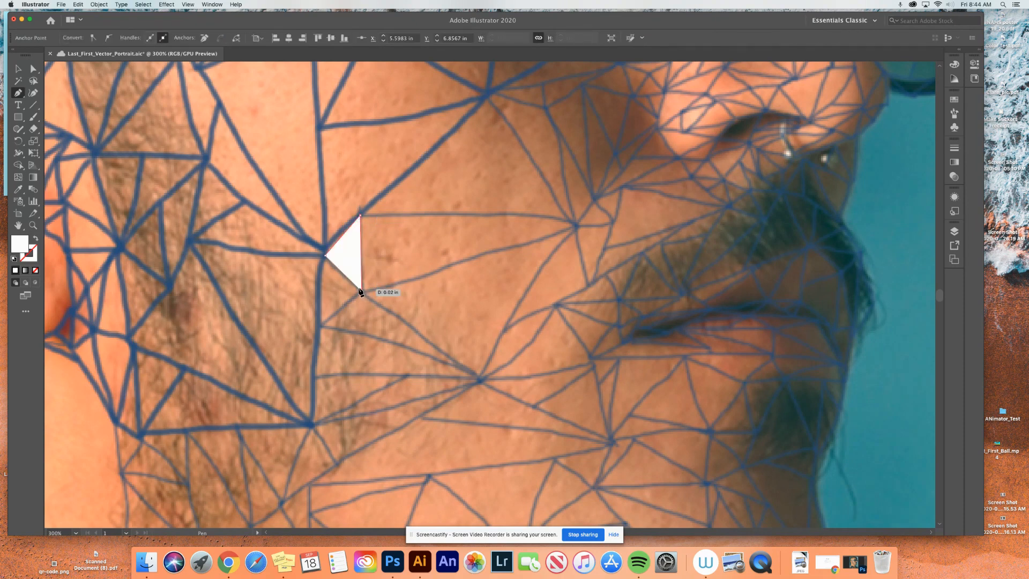
pyautogui.click(325, 256)
# - Swap fill and stroke so the triangle has a white outline without fill, and align its stroke to the inside
pyautogui.click(35, 238)
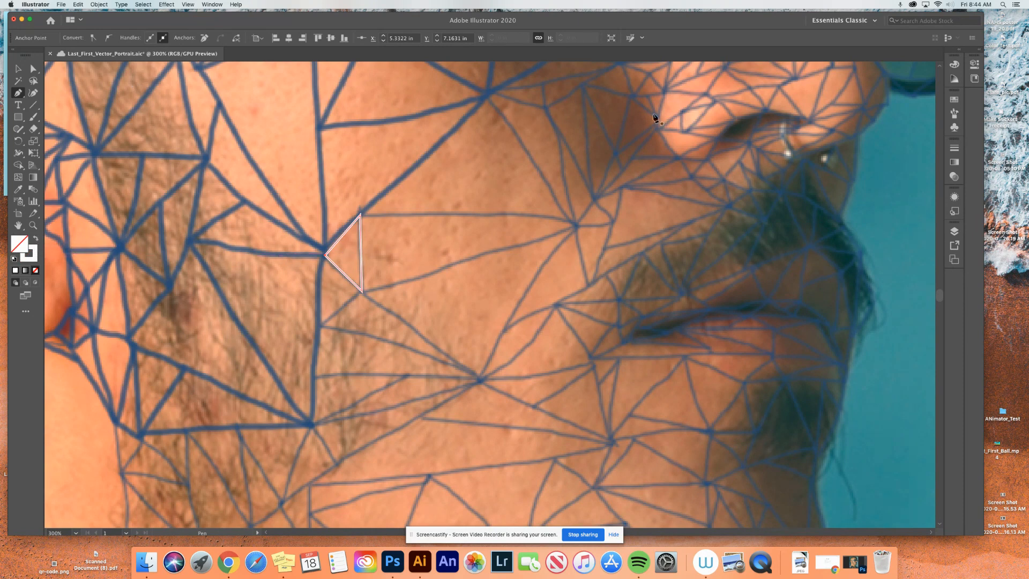
pyautogui.click(18, 68)
pyautogui.click(405, 280)
pyautogui.click(361, 255)
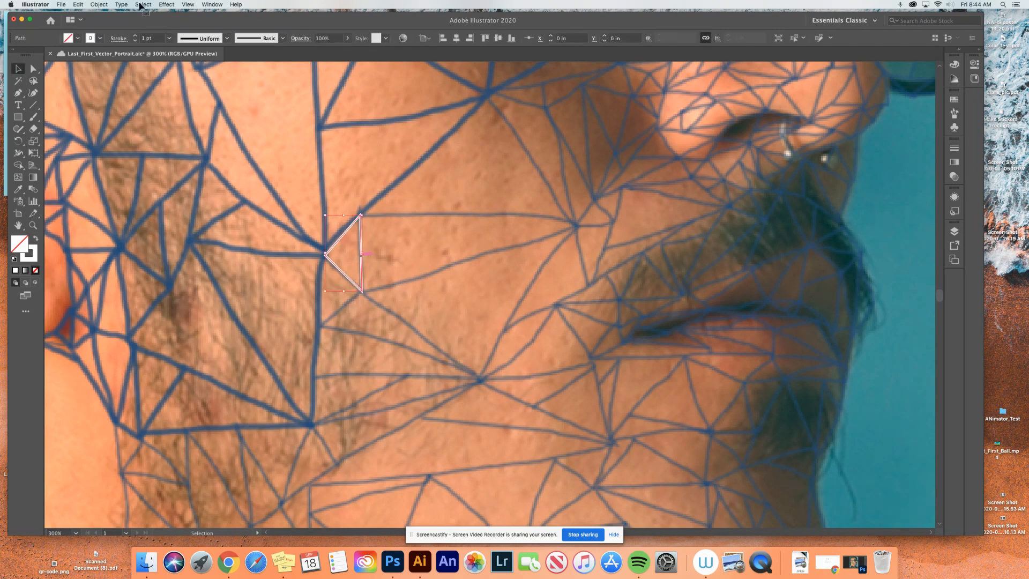
pyautogui.click(120, 40)
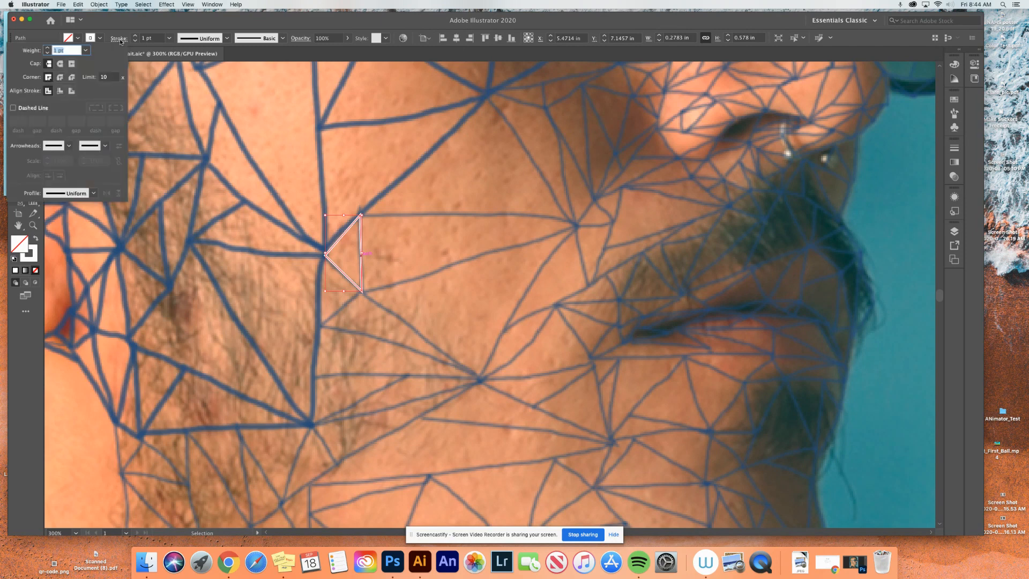
pyautogui.click(60, 91)
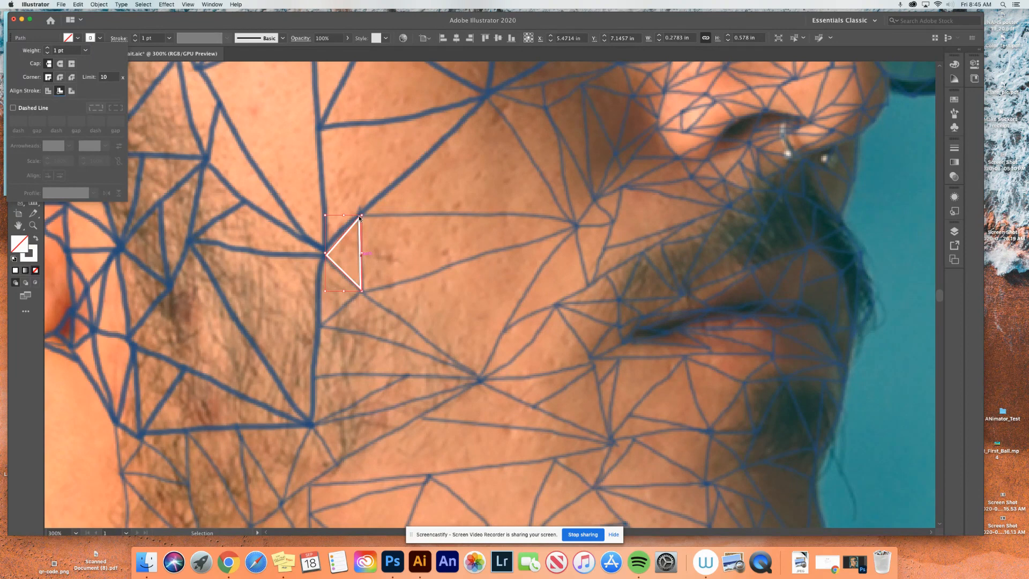
pyautogui.click(234, 108)
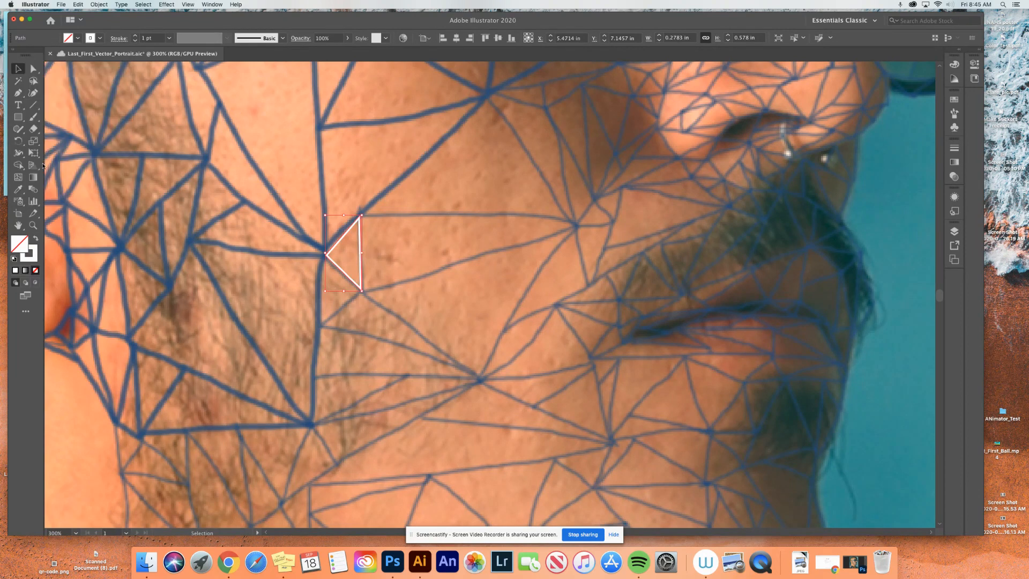
# - Trace the long, narrow triangle extending from the small triangle's vertical edge toward the mouth as a closed Pen tool path
pyautogui.click(18, 92)
pyautogui.click(362, 290)
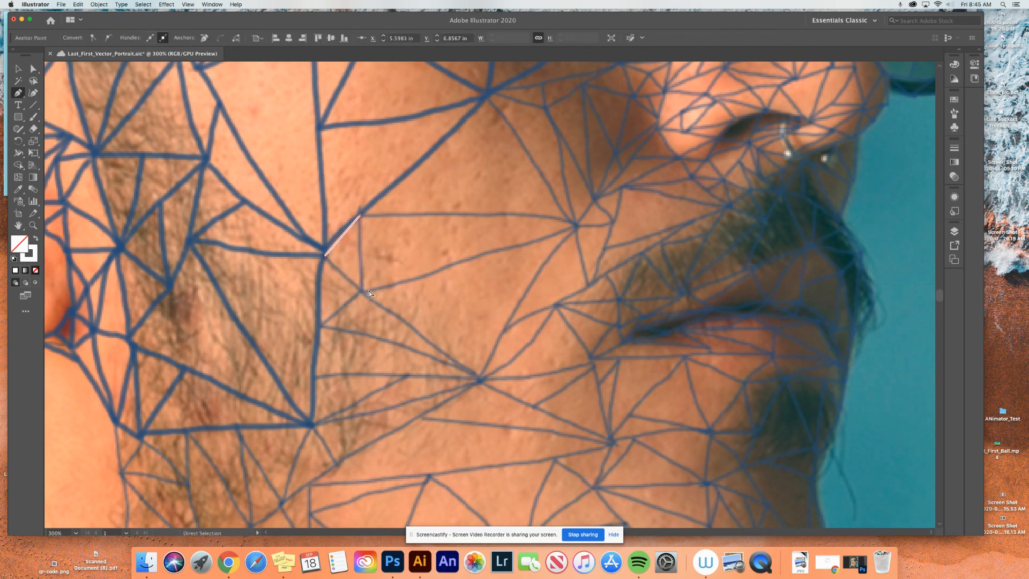
pyautogui.press('super+z')
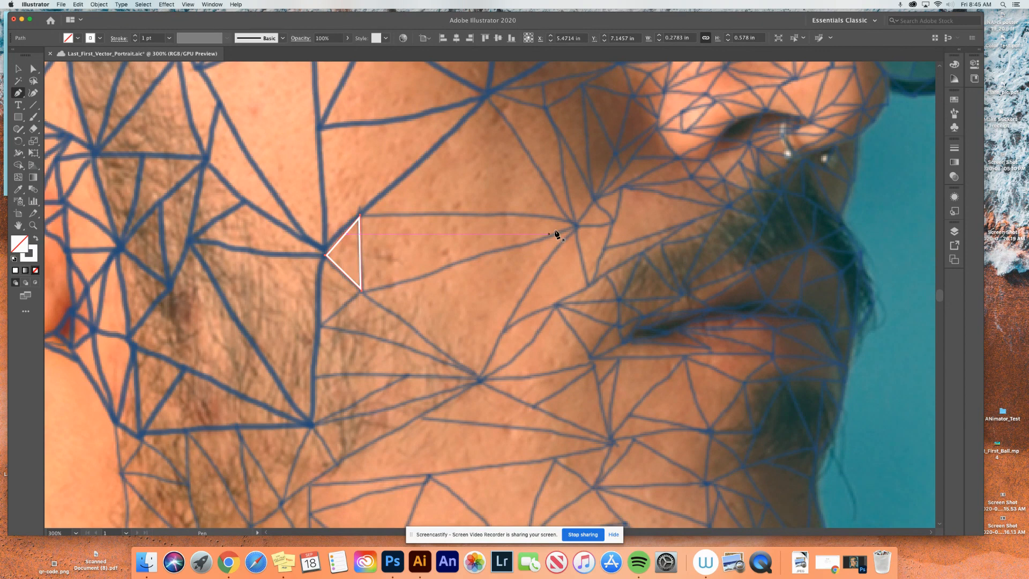
pyautogui.click(576, 225)
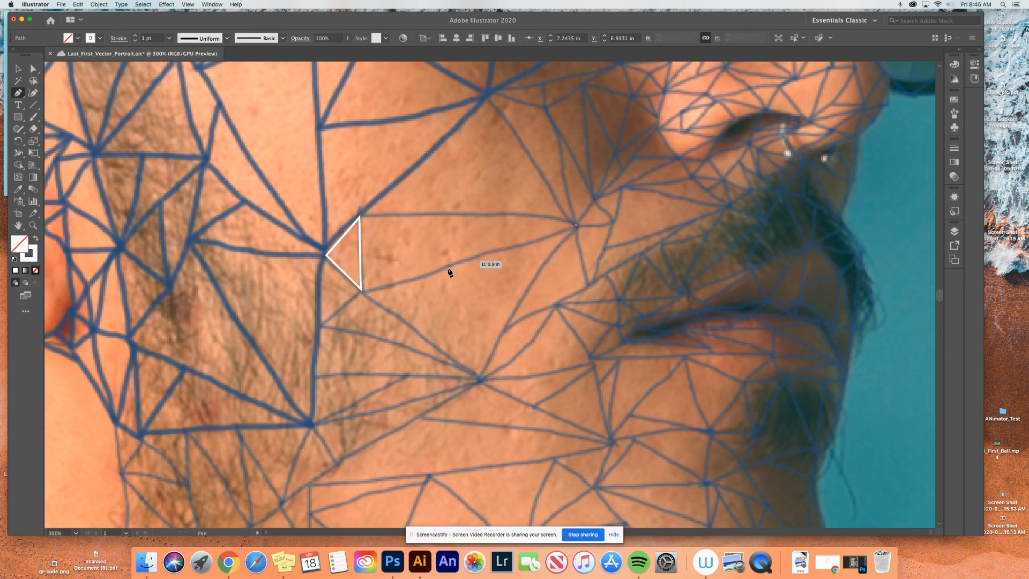
pyautogui.click(362, 290)
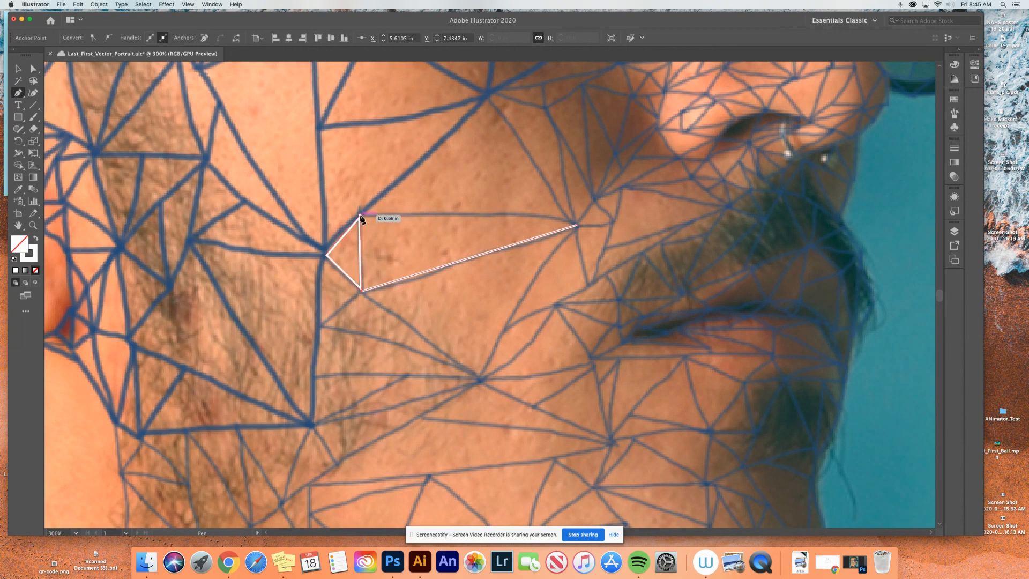
pyautogui.click(360, 217)
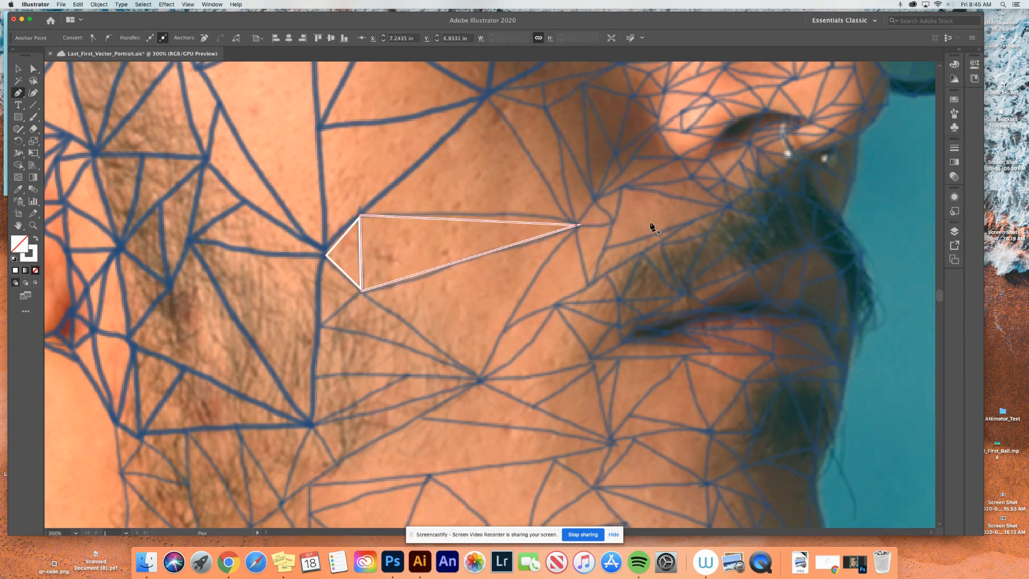
# - Trace the large triangle directly above the long, narrow one as a closed path, sharing its upper edge
pyautogui.click(488, 95)
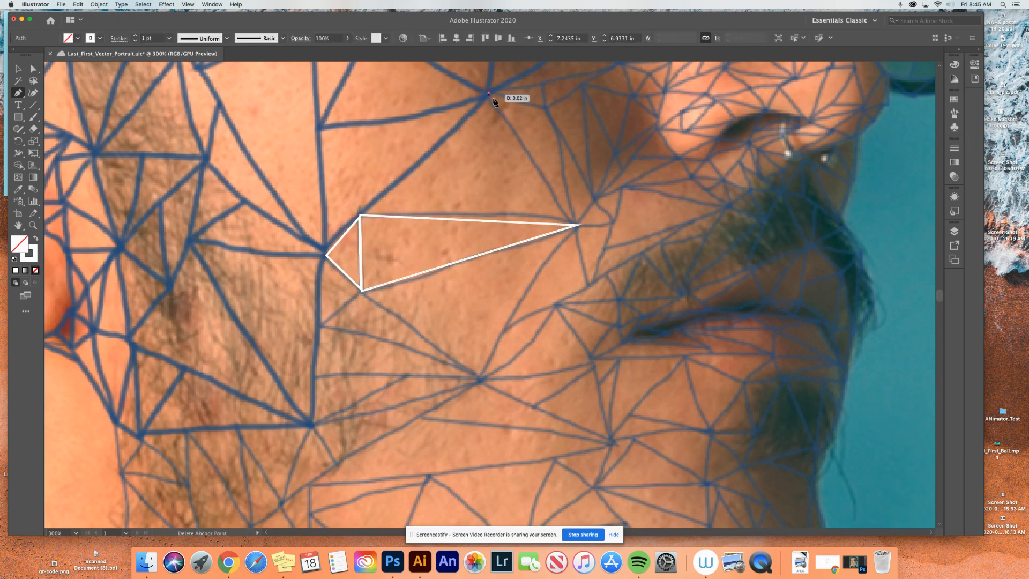
pyautogui.click(577, 226)
pyautogui.click(360, 215)
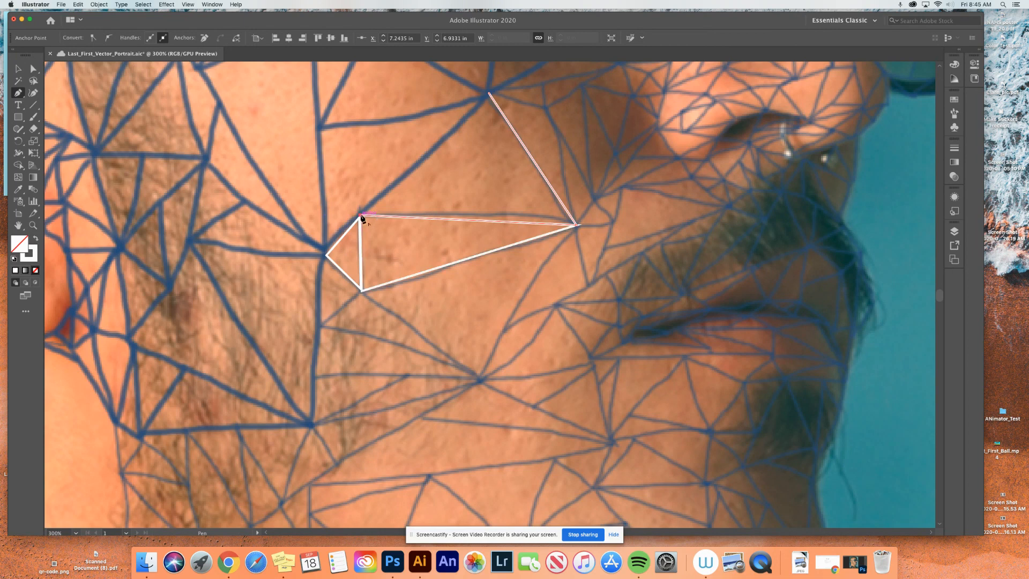
pyautogui.click(489, 94)
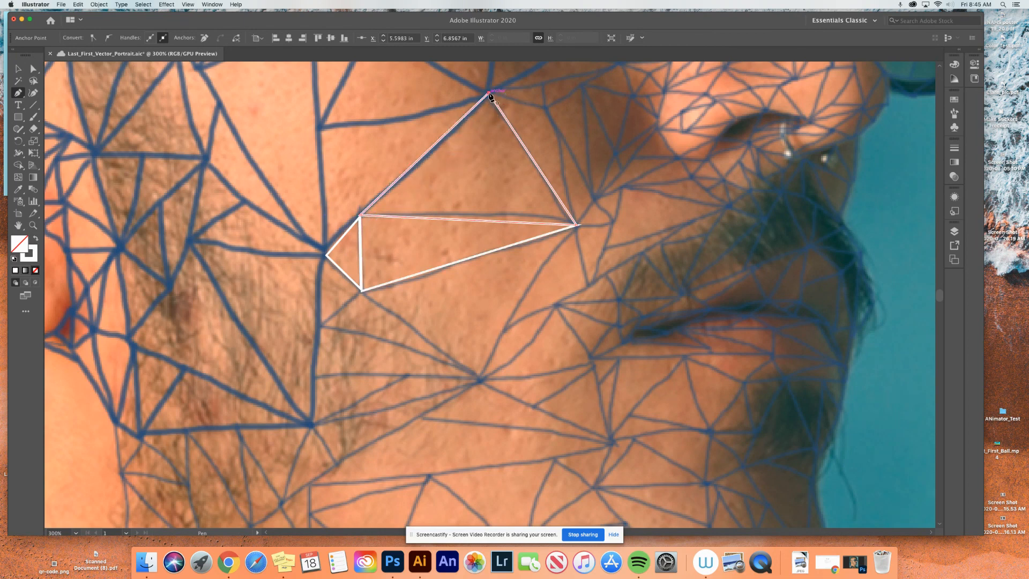
# - Trace the cheek polygon to the upper left of the traced triangles as a closed path, following their shared slanted edges
pyautogui.click(322, 130)
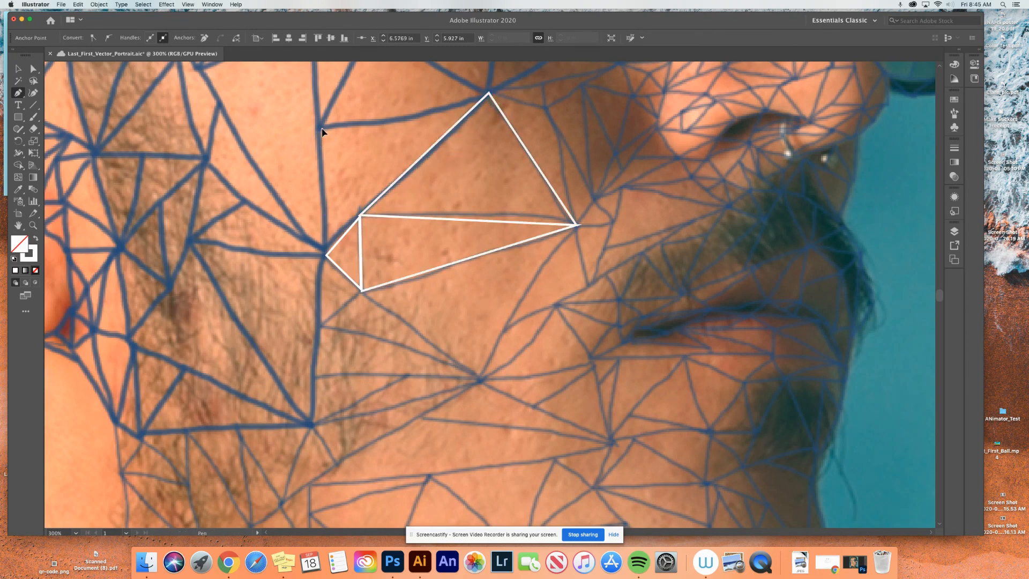
pyautogui.click(326, 255)
pyautogui.click(360, 216)
pyautogui.click(489, 94)
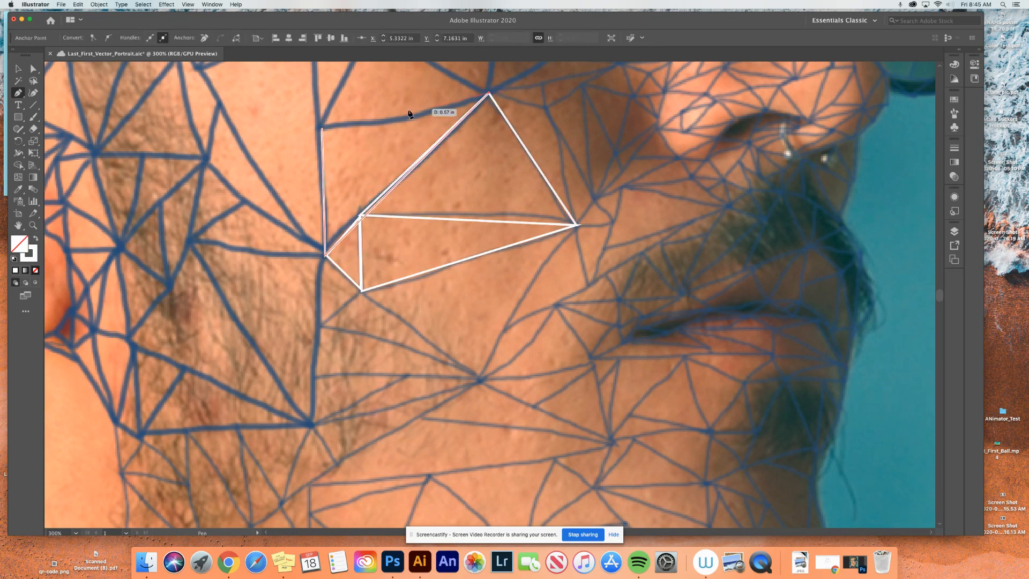
pyautogui.click(322, 129)
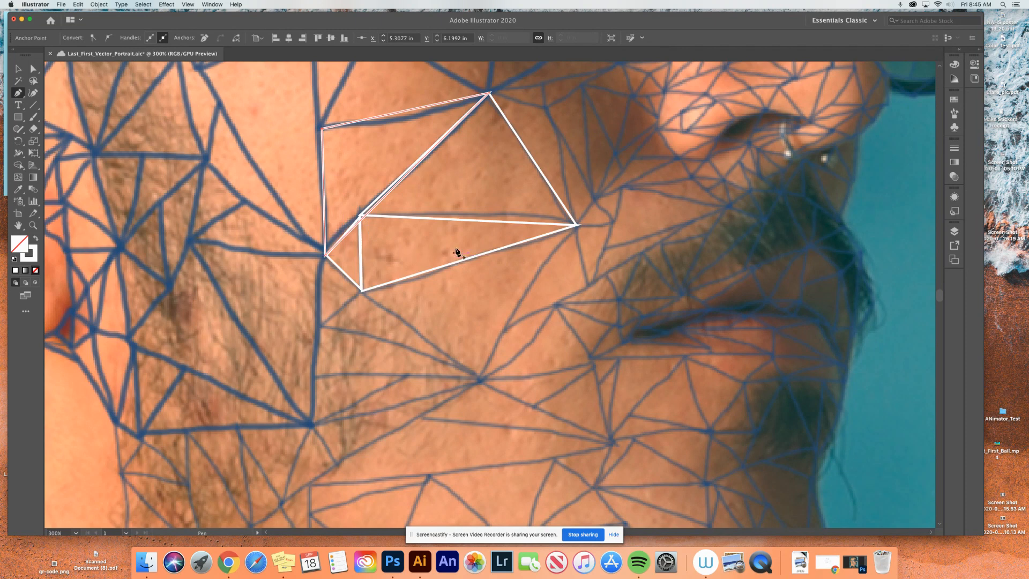
# - Move the large upper triangle's lower-left anchor point slightly down and right, to about X 5.62 in, Y 6.88 in
pyautogui.click(32, 69)
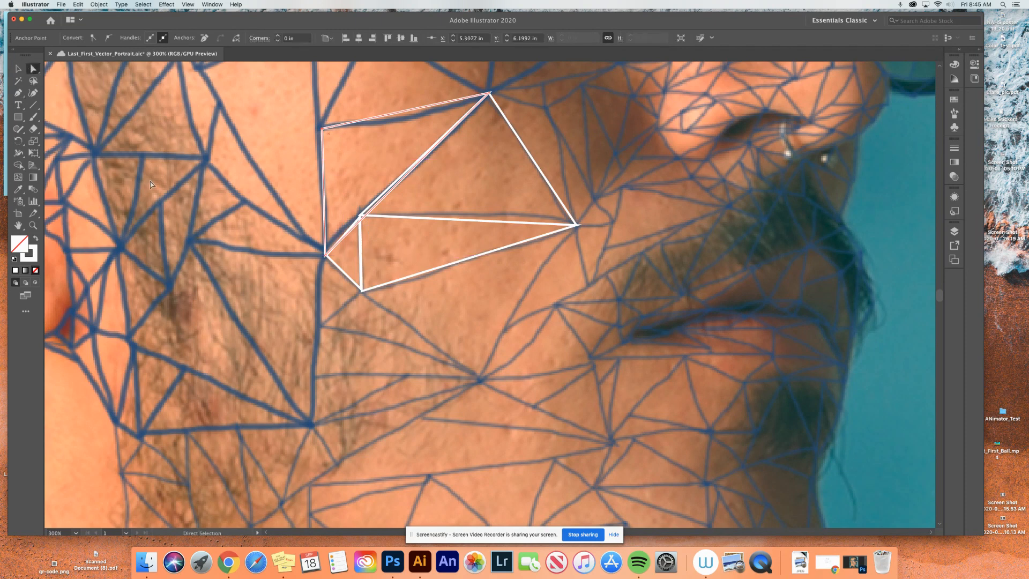
pyautogui.click(188, 195)
pyautogui.press('super+plus')
pyautogui.press('super+plus')
pyautogui.press('super+plus')
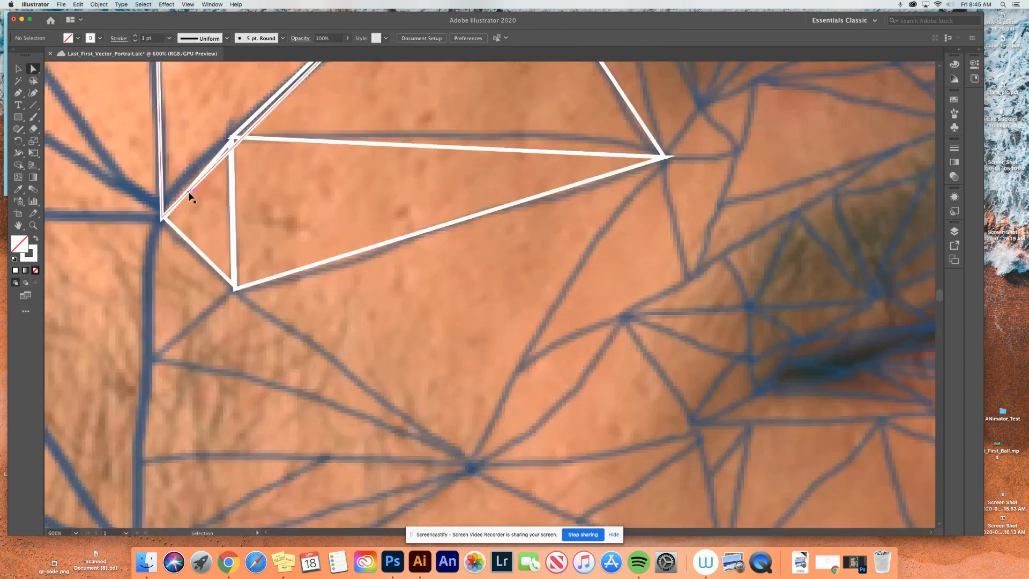
pyautogui.press('space')
pyautogui.moveTo(205, 171); pyautogui.dragTo(530, 394)
pyautogui.click(378, 231)
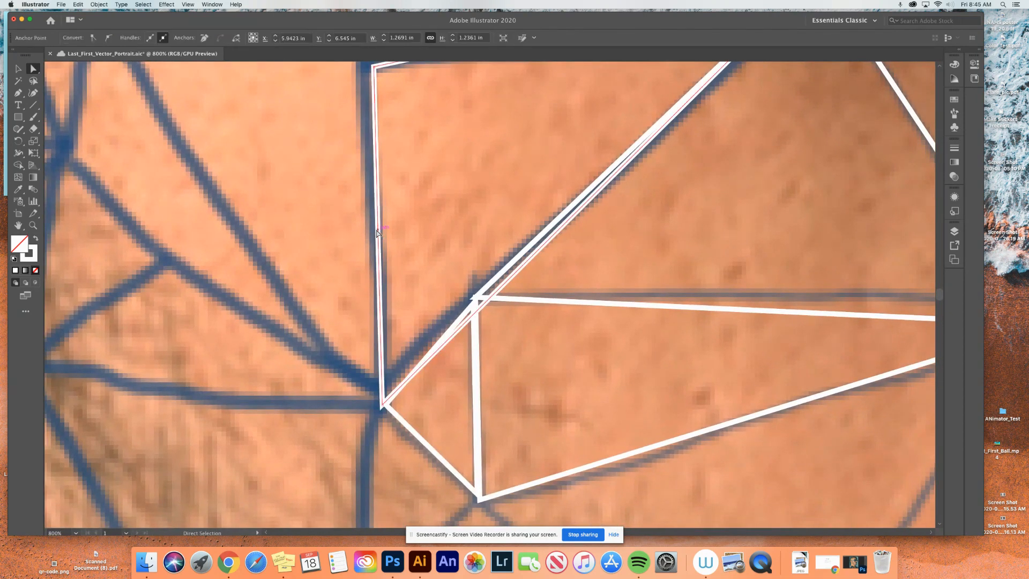
pyautogui.click(476, 300)
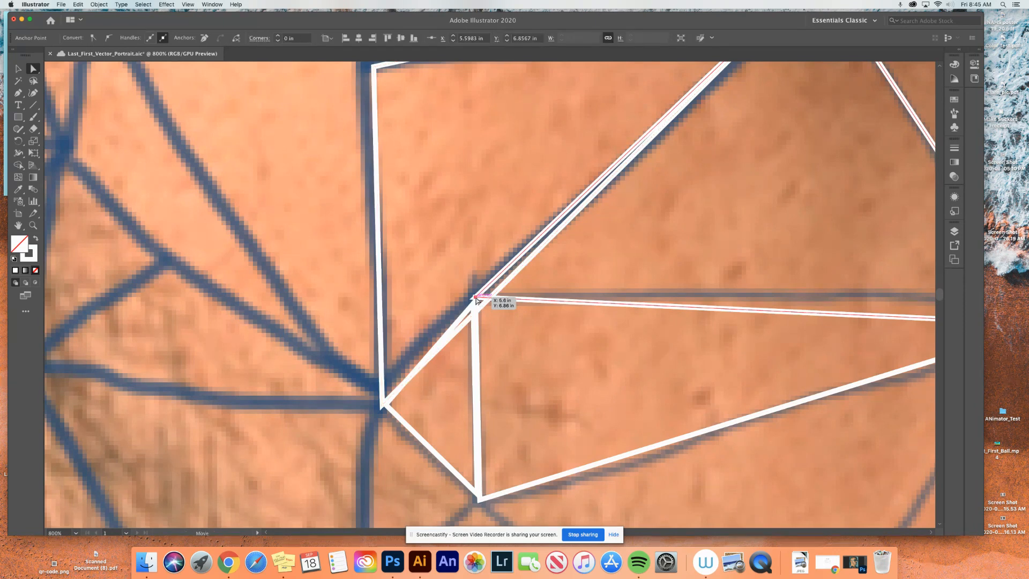
pyautogui.moveTo(476, 298); pyautogui.dragTo(489, 303)
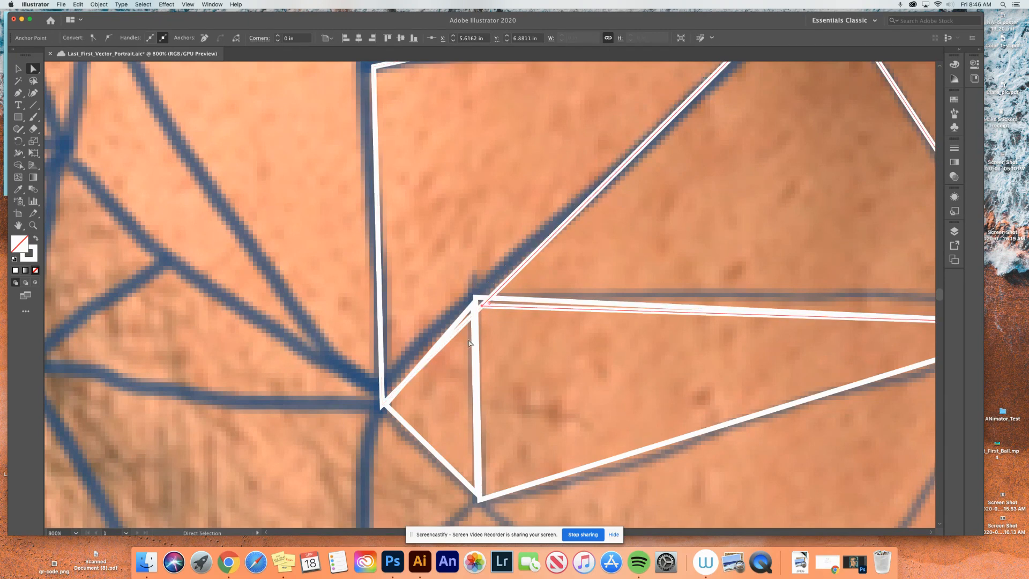
# - Move the adjoining corner anchors of the small triangle, cheek polygon and long, narrow triangle onto the large triangle's corner at about X 5.62 in, Y 6.88 in
pyautogui.click(468, 343)
pyautogui.click(460, 314)
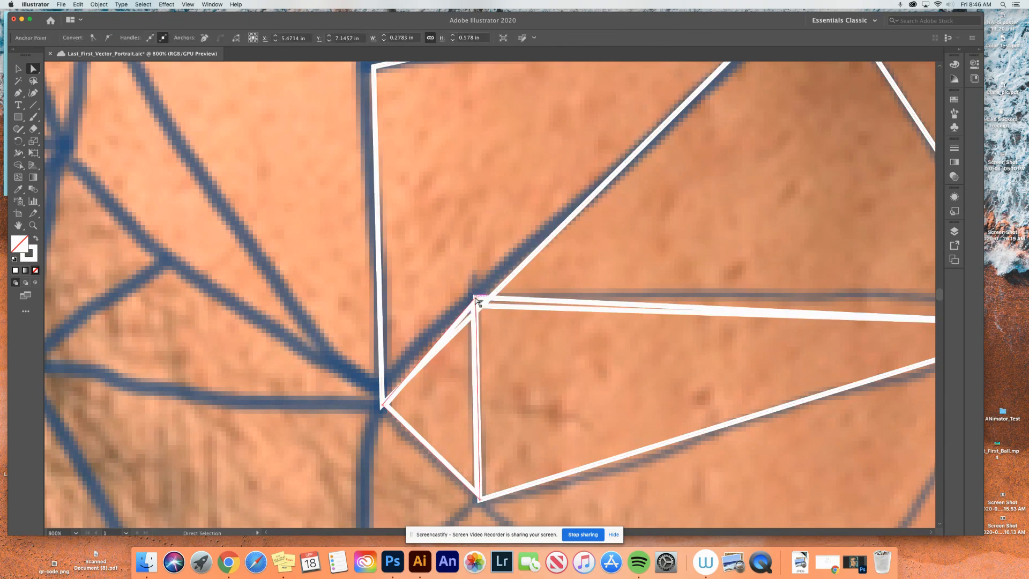
pyautogui.click(477, 301)
pyautogui.moveTo(477, 300); pyautogui.dragTo(481, 302)
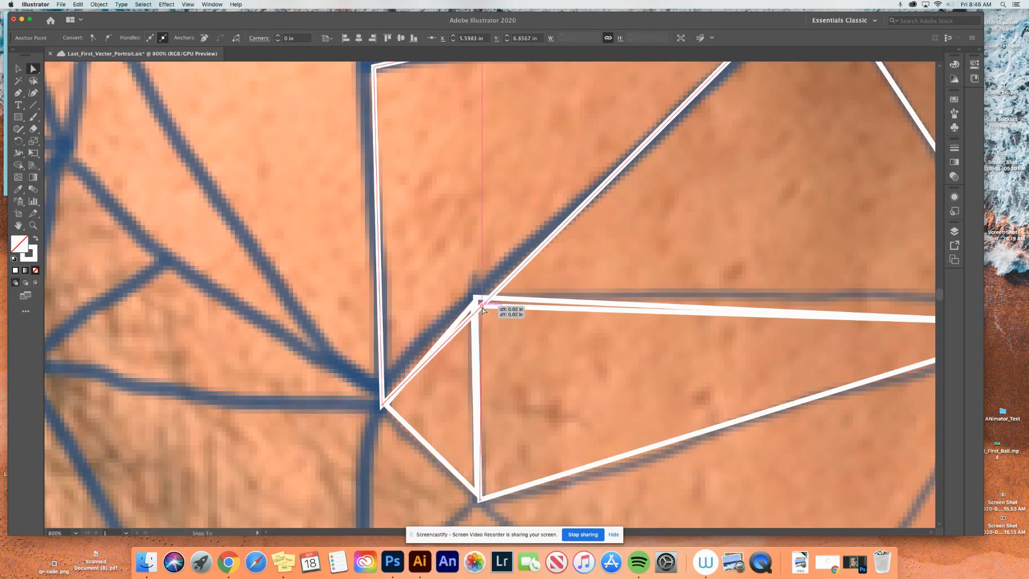
pyautogui.click(477, 300)
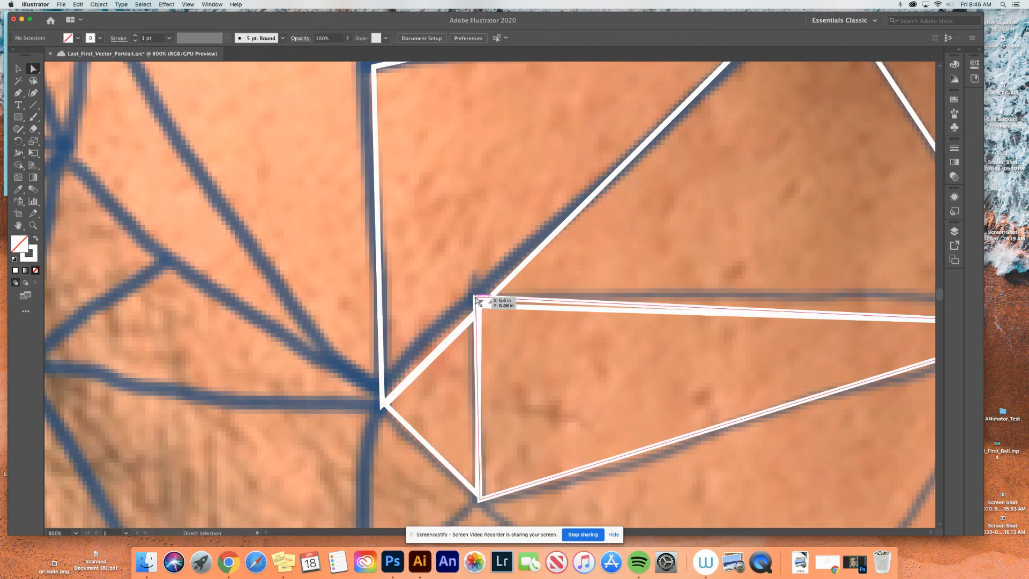
pyautogui.moveTo(477, 301); pyautogui.dragTo(481, 307)
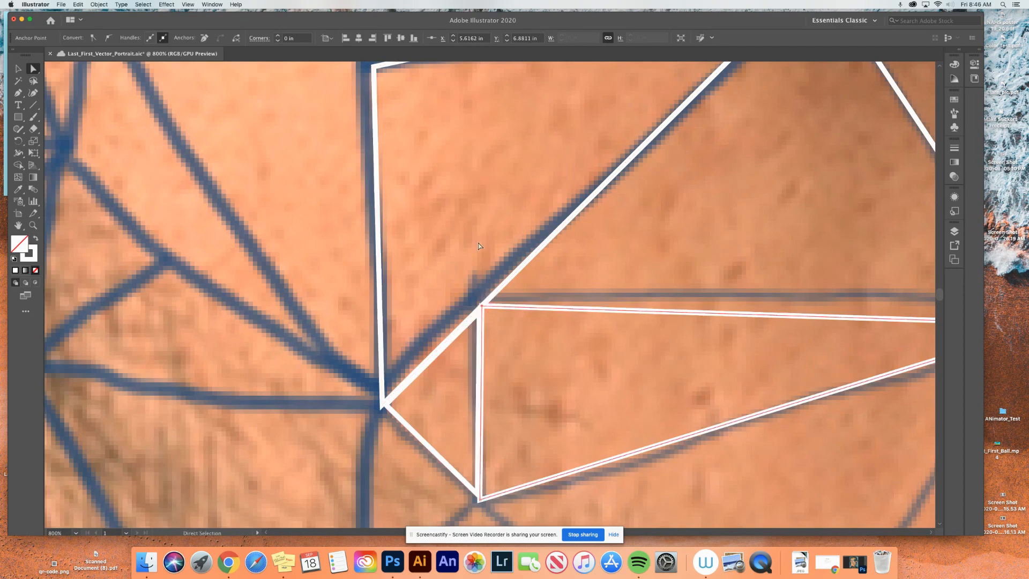
pyautogui.press('v')
pyautogui.hscroll(2, 611, 355)
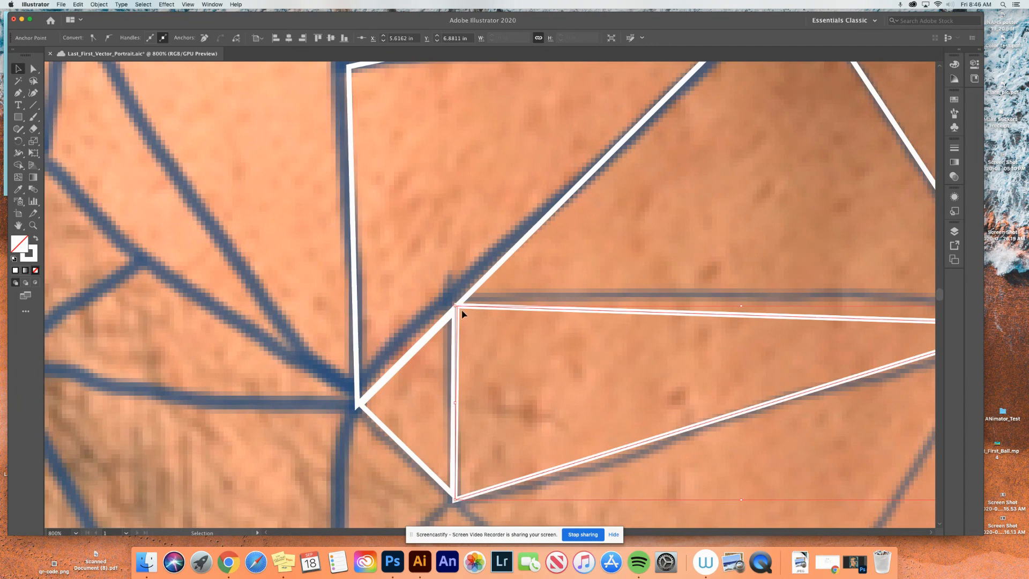
pyautogui.press('a')
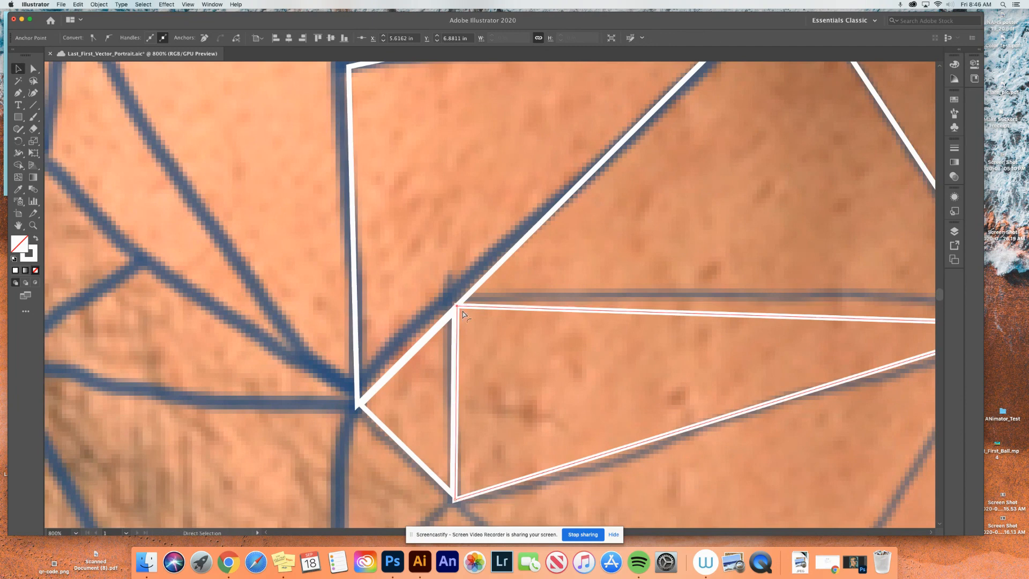
pyautogui.press('super+0')
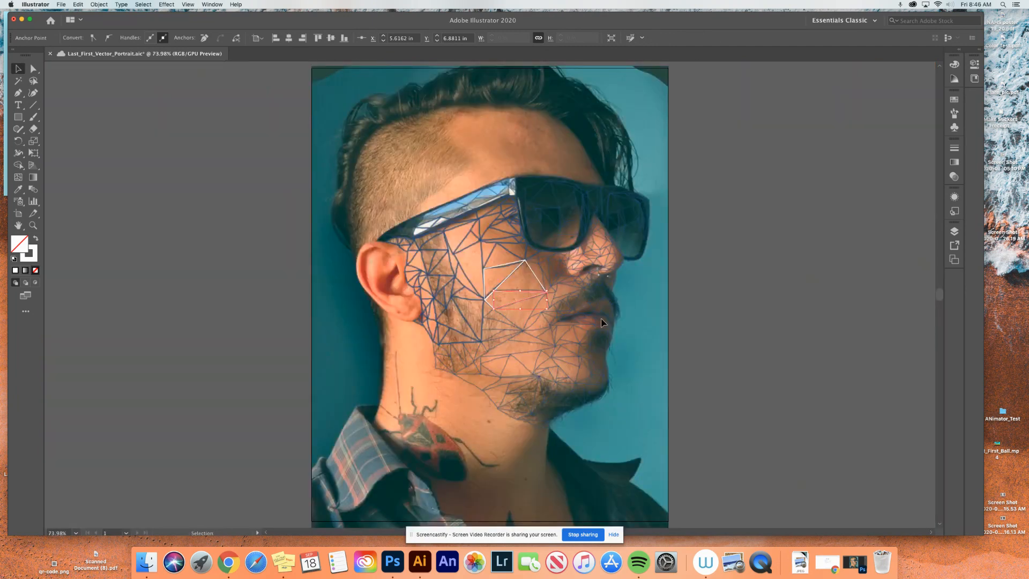
pyautogui.click(617, 328)
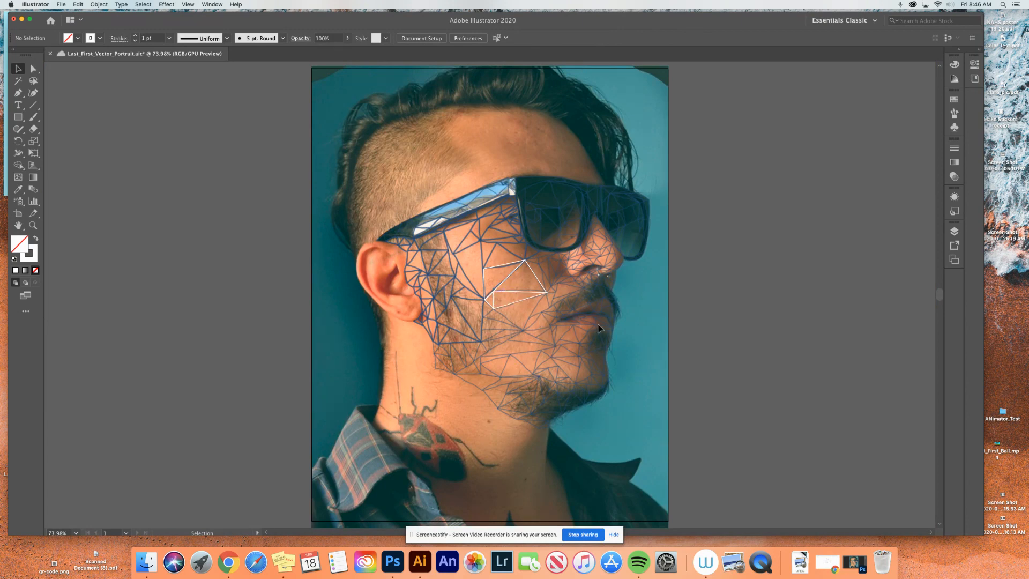
# - Trace the large beard-area triangle left of the small triangle as a closed Pen tool path, starting from its lowest corner on the vertical mesh line
pyautogui.press('super+equal')
pyautogui.press('super+equal')
pyautogui.press('super+equal')
pyautogui.press('super+equal')
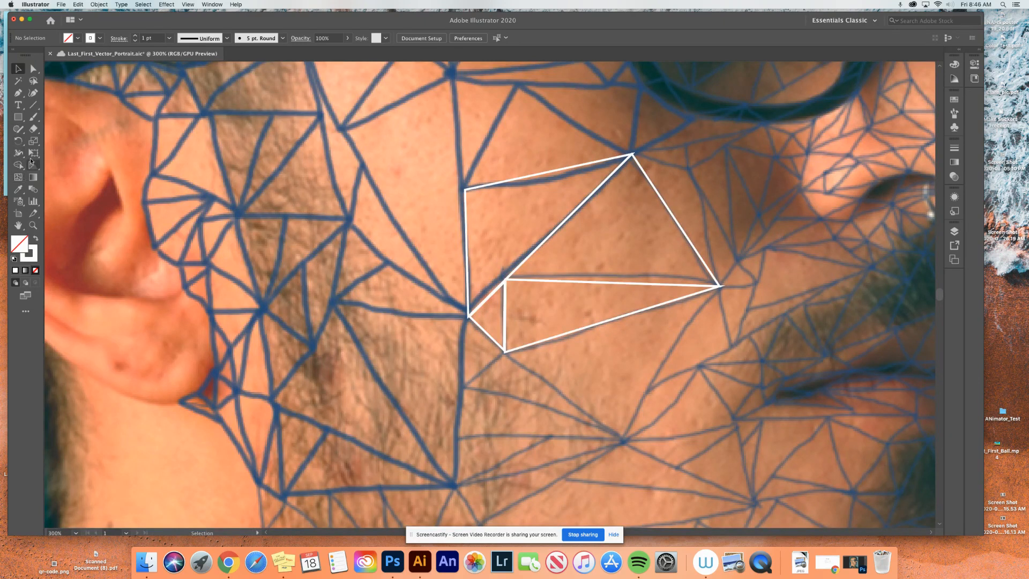
pyautogui.click(18, 94)
pyautogui.click(456, 485)
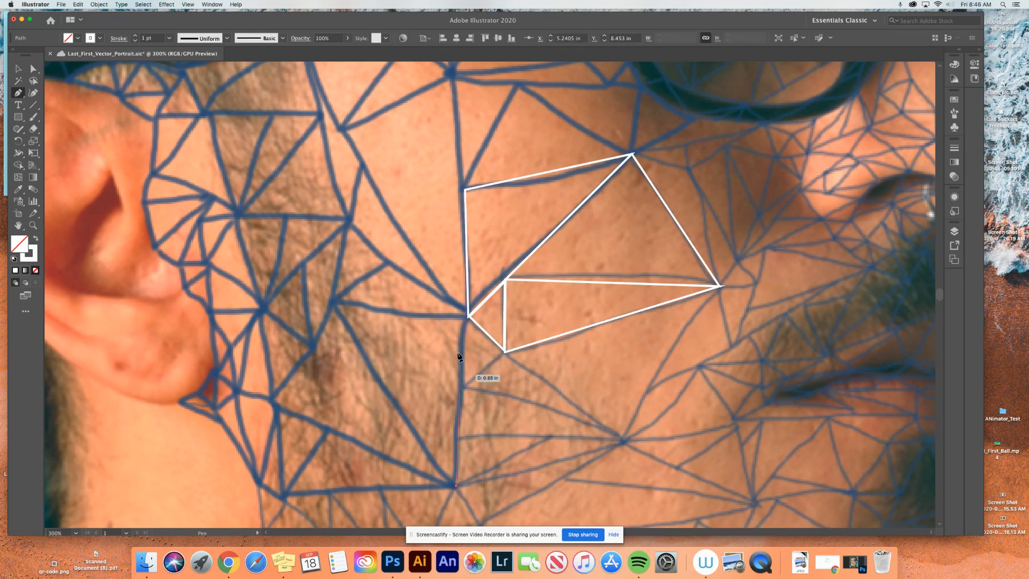
pyautogui.click(467, 316)
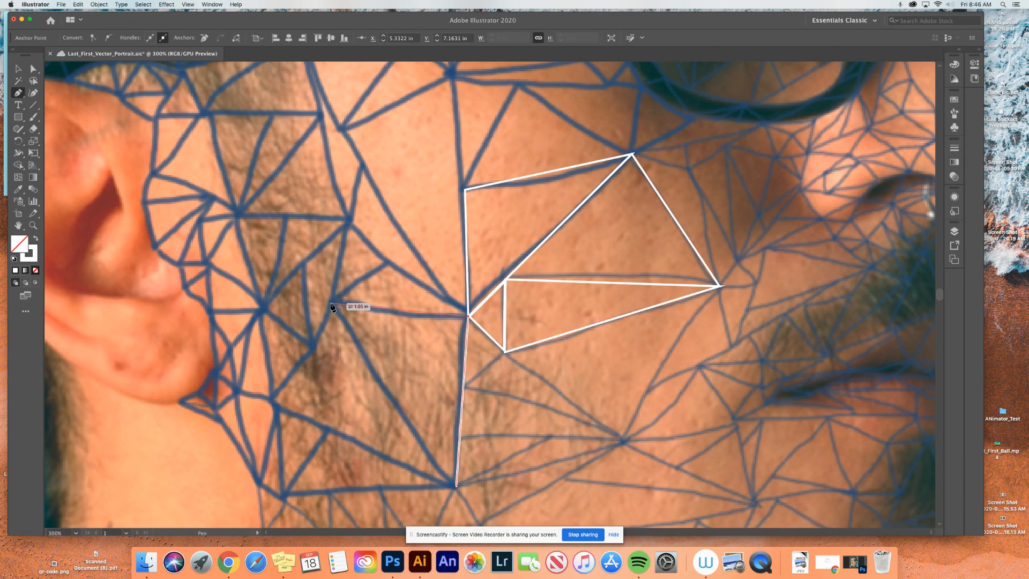
pyautogui.click(331, 303)
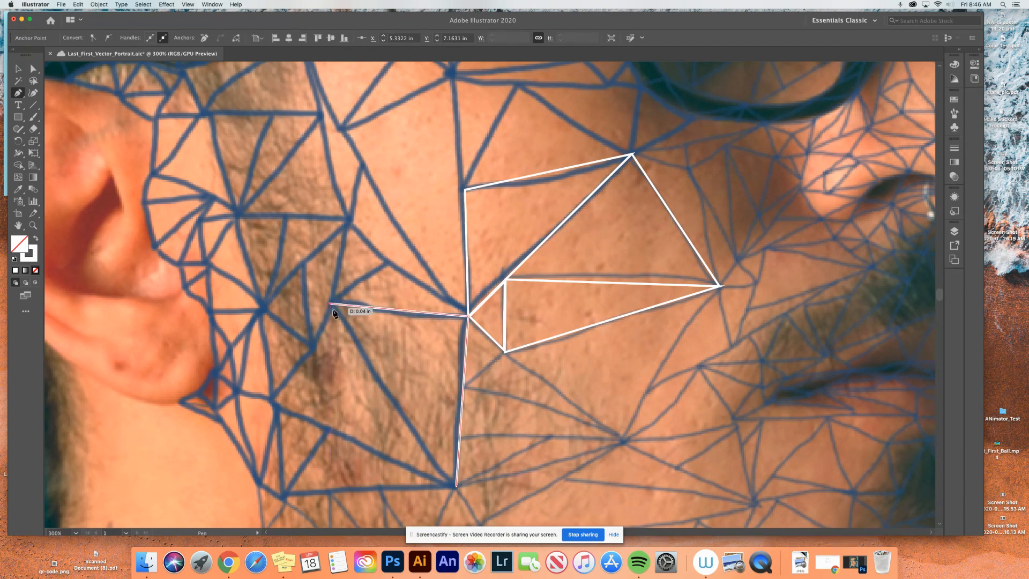
pyautogui.click(456, 487)
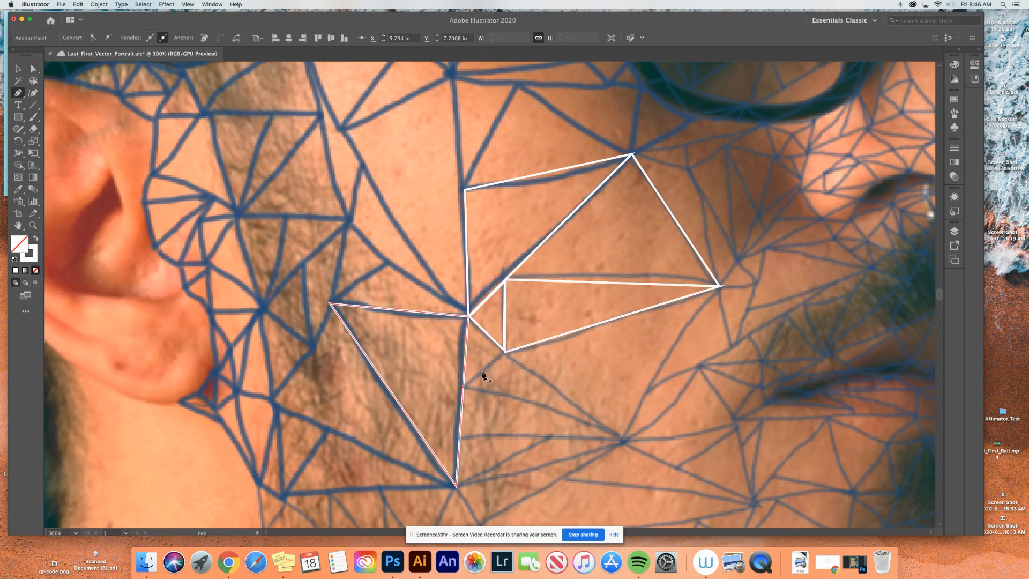
# - Trace the small triangle between the beard triangle's vertical edge and the first small triangle's lower corner as a closed path
pyautogui.click(505, 353)
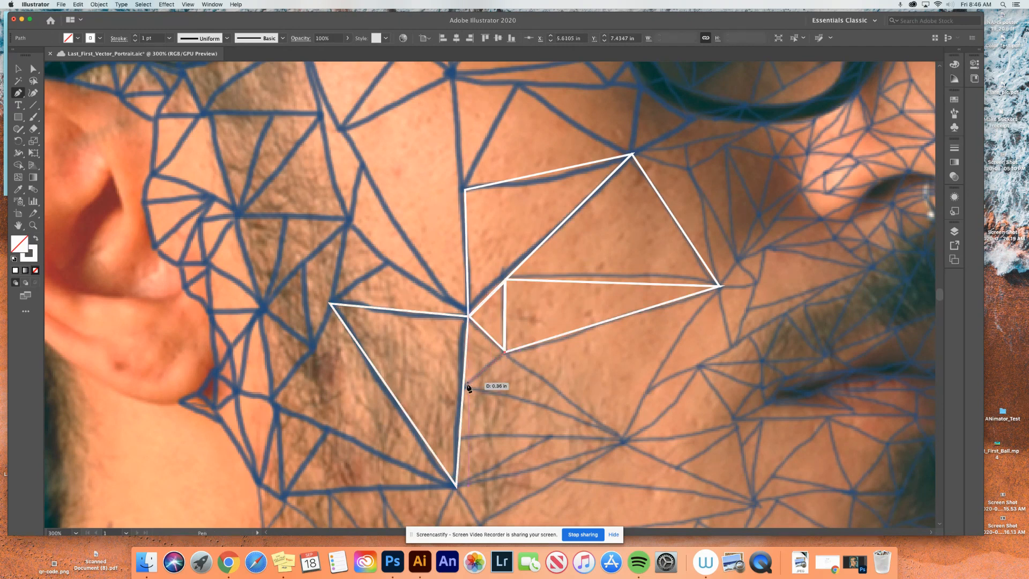
pyautogui.click(464, 386)
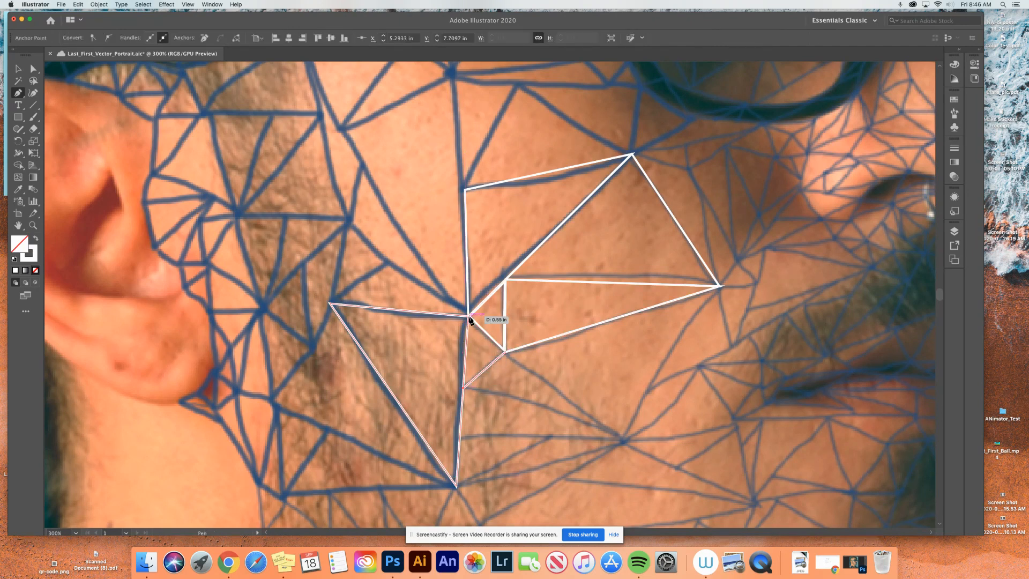
pyautogui.click(504, 354)
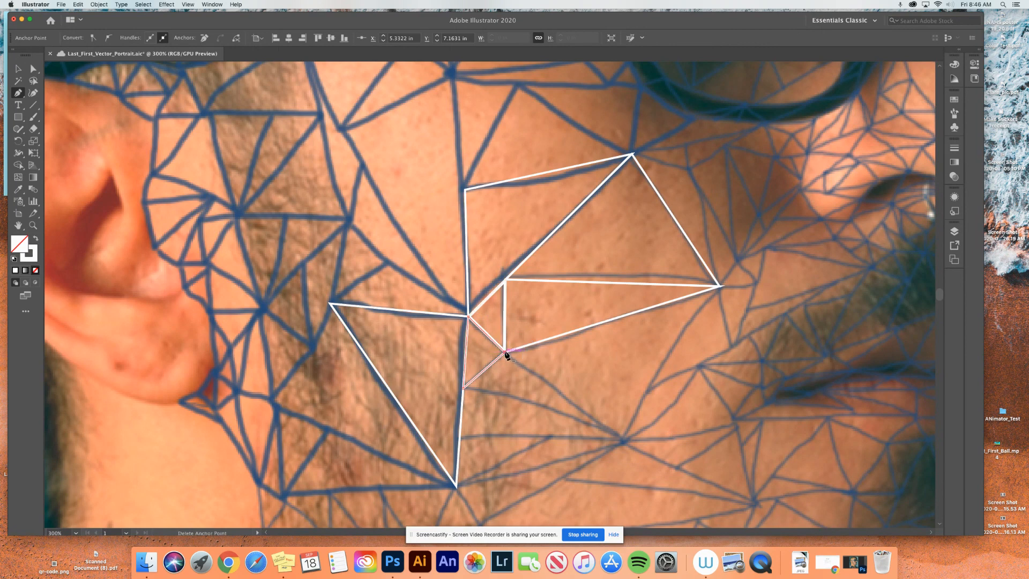
# - Trace the lower cheek triangle with a near-horizontal bottom edge as a closed path from the right-hand mesh junction to the beard triangle's vertical edge
pyautogui.click(622, 441)
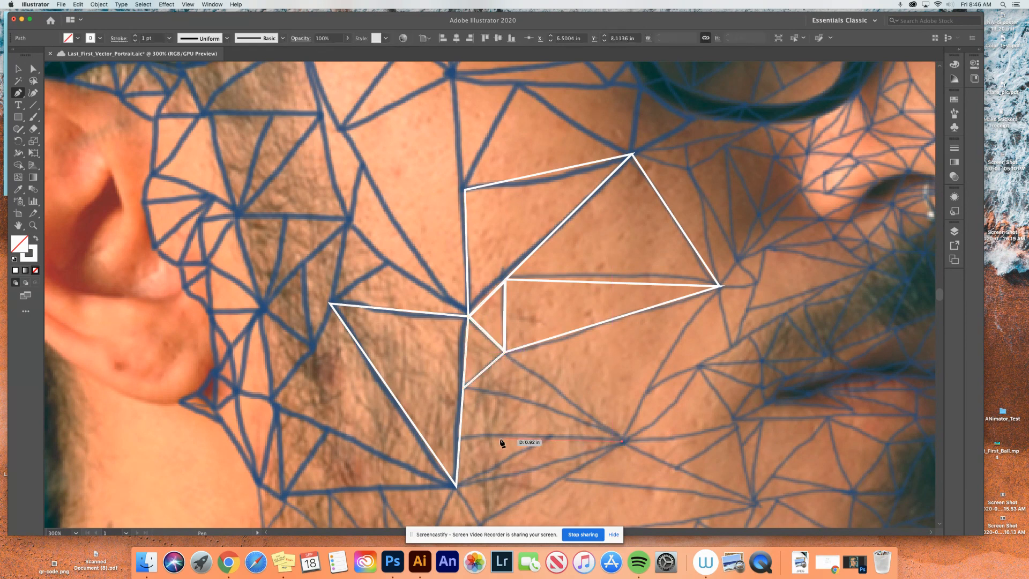
pyautogui.click(459, 438)
pyautogui.click(464, 388)
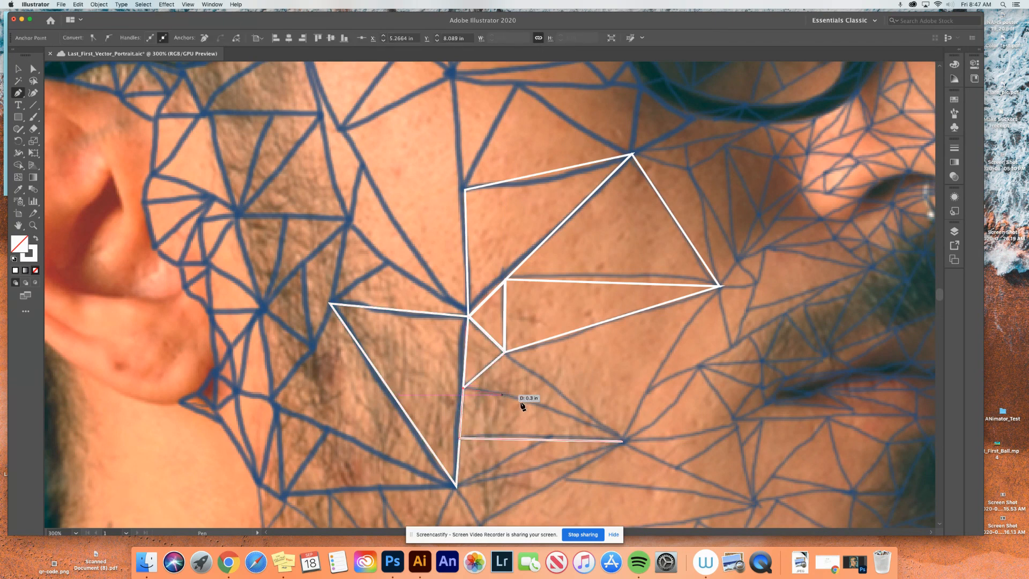
pyautogui.click(621, 442)
# - Trace the narrow cheek triangle directly above the last one as a closed path, sharing its sloping upper edge
pyautogui.click(505, 353)
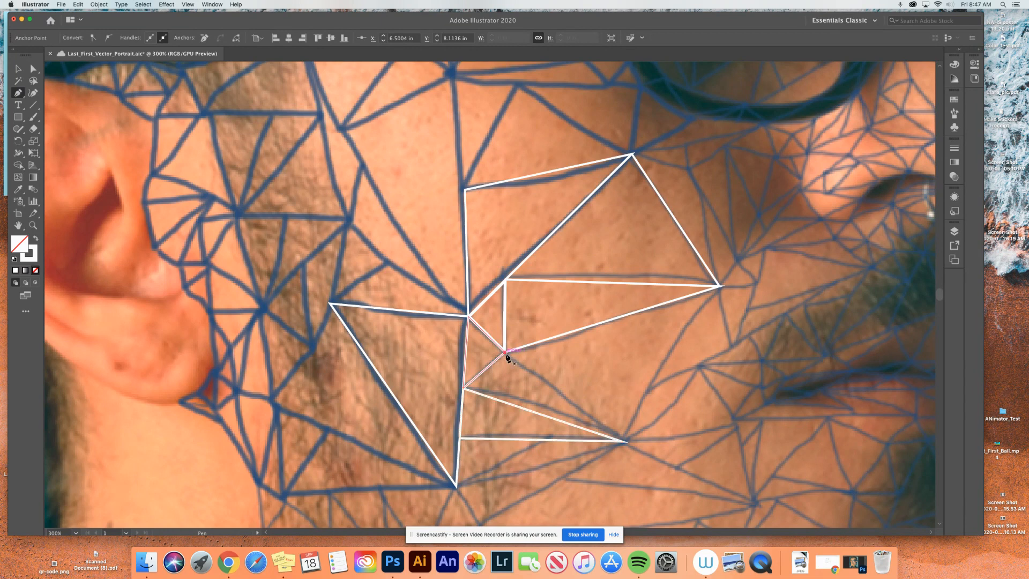
pyautogui.click(622, 442)
pyautogui.click(464, 387)
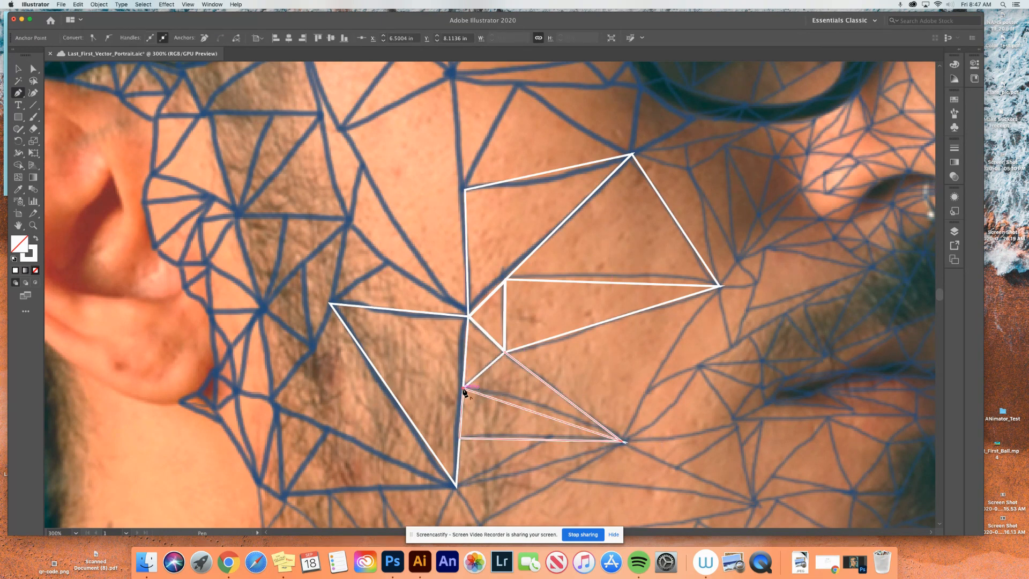
pyautogui.click(506, 353)
# - Trace the large cheek triangle below the long, narrow one as a closed path, sharing the edges of its traced neighbors
pyautogui.click(719, 287)
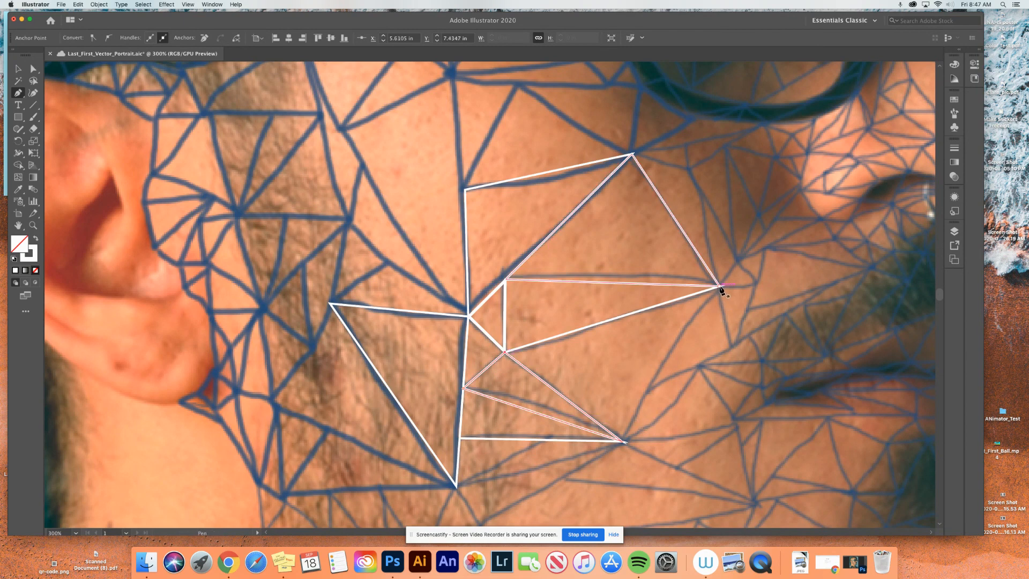
pyautogui.click(622, 441)
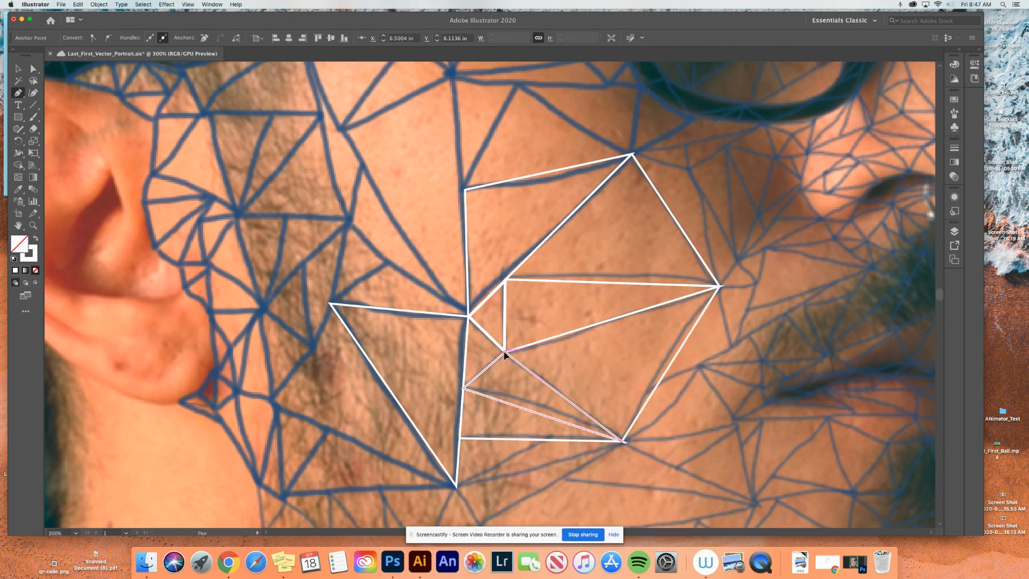
pyautogui.click(719, 287)
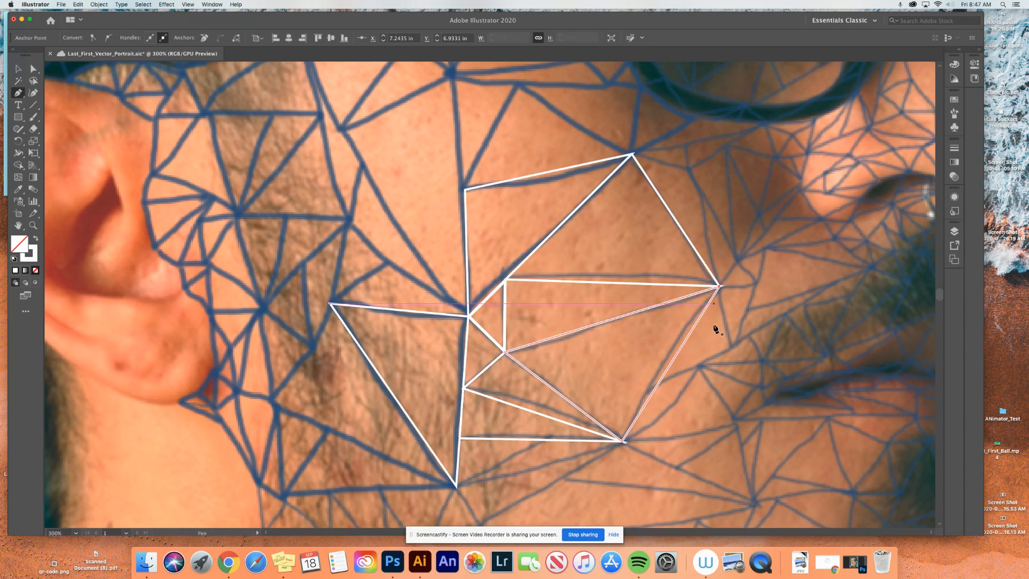
# - Trace the small triangle beneath the near-horizontal cheek edge as a closed path, reaching down to the beard triangle's lowest corner
pyautogui.scroll(-3, 710, 368)
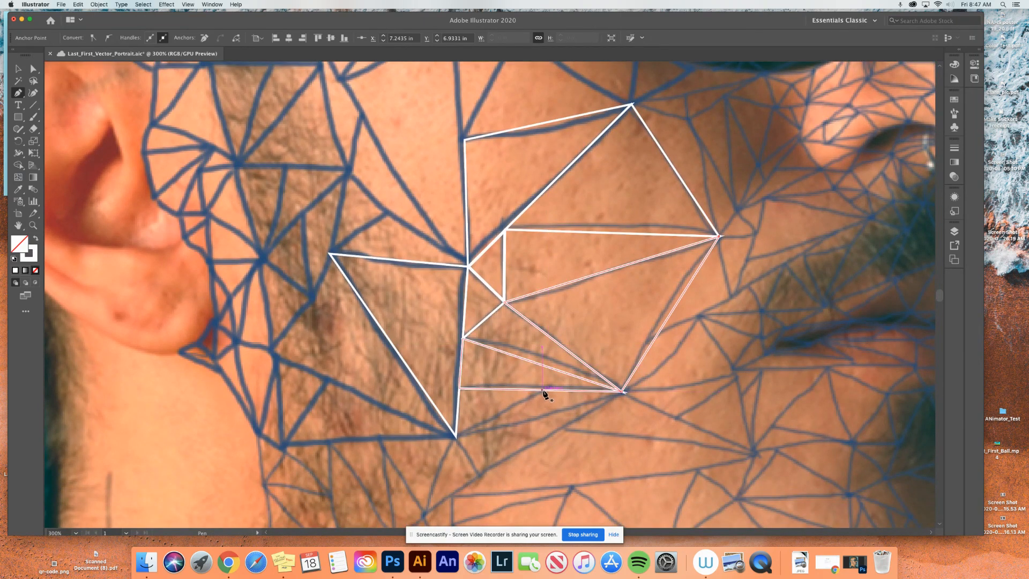
pyautogui.click(543, 389)
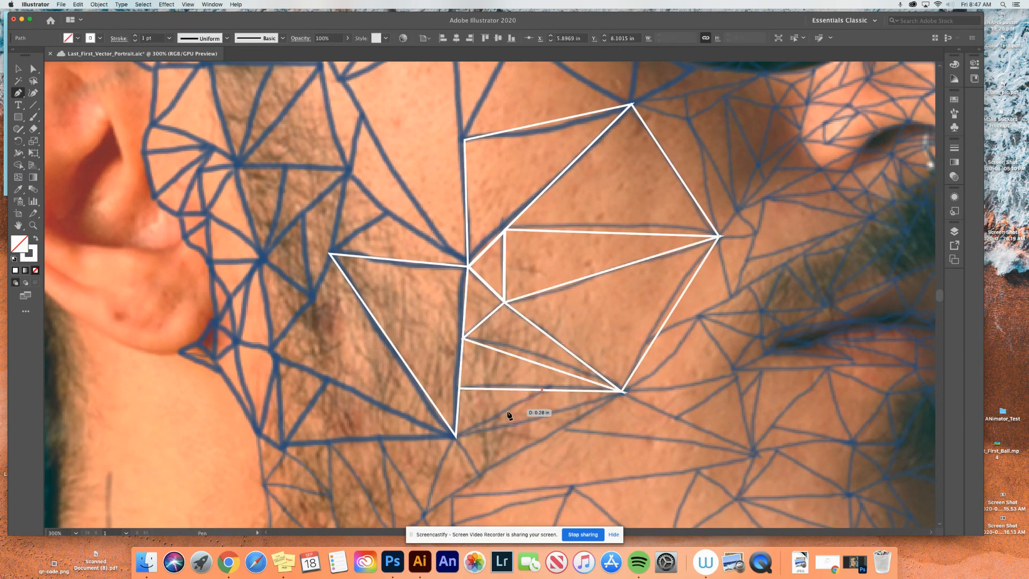
pyautogui.click(455, 435)
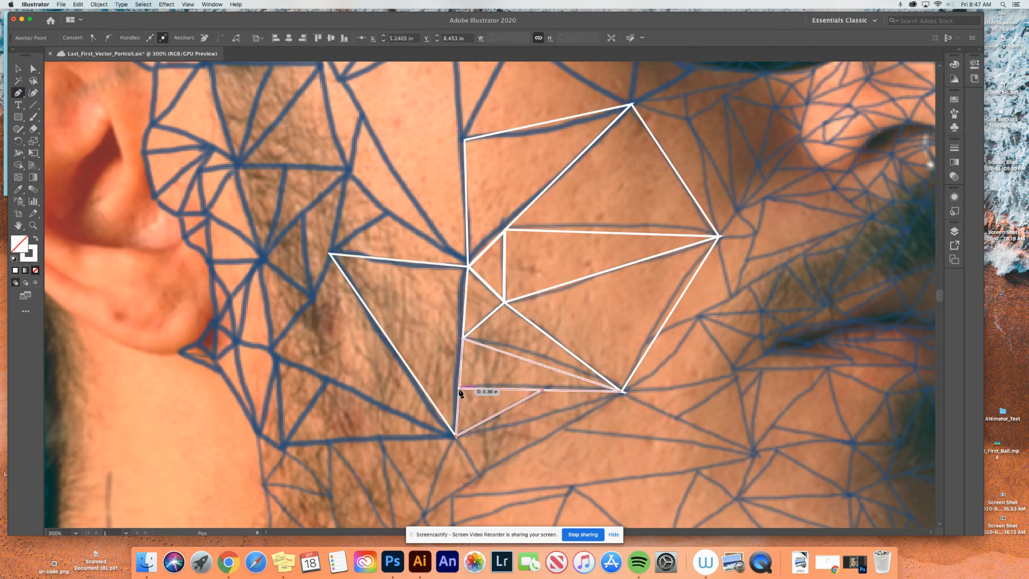
pyautogui.click(459, 389)
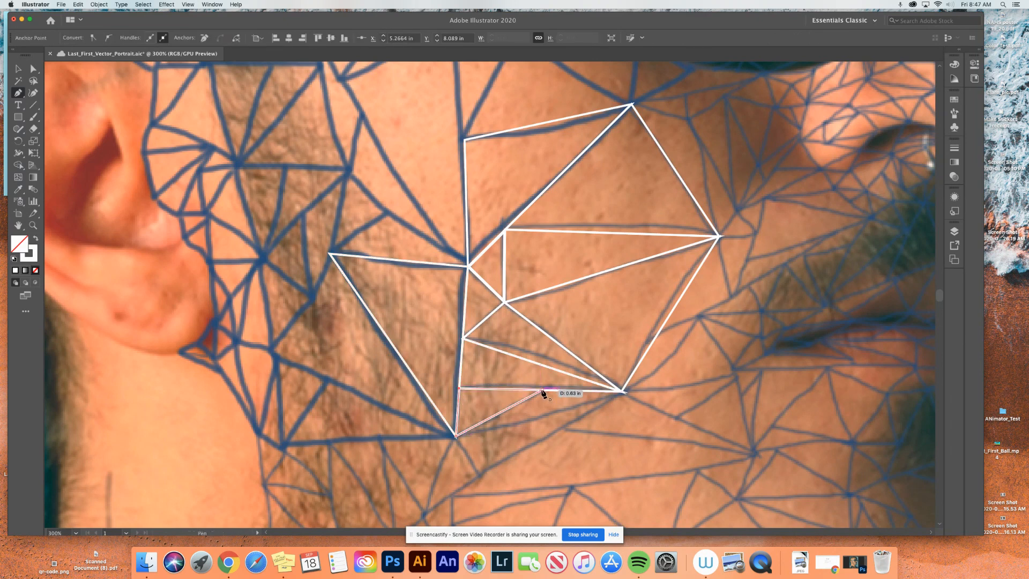
pyautogui.click(542, 390)
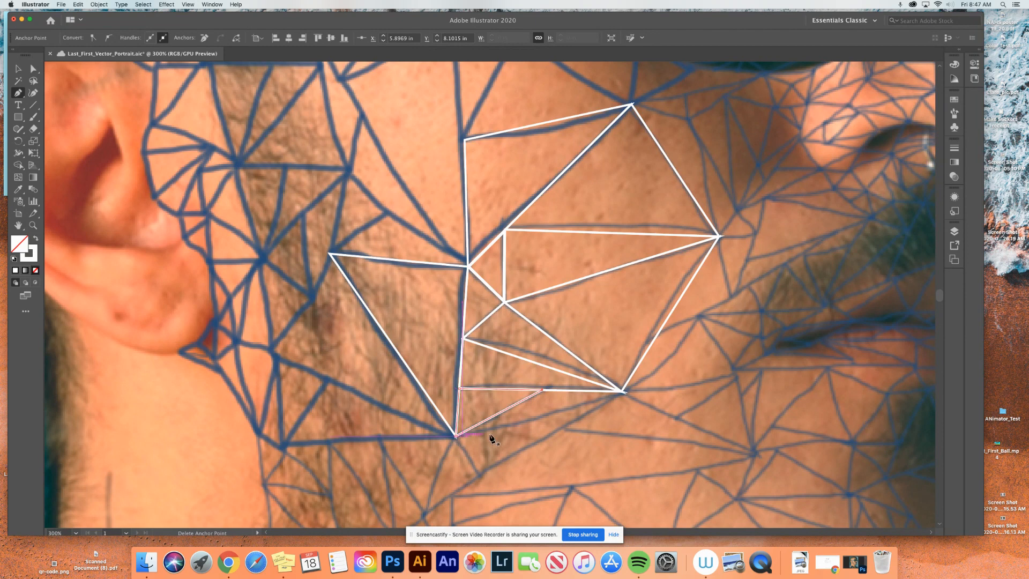
# - Trace the thin triangle to the right of the last small one as a closed path between the right-hand mesh junction and the beard triangle's lowest corner
pyautogui.click(622, 391)
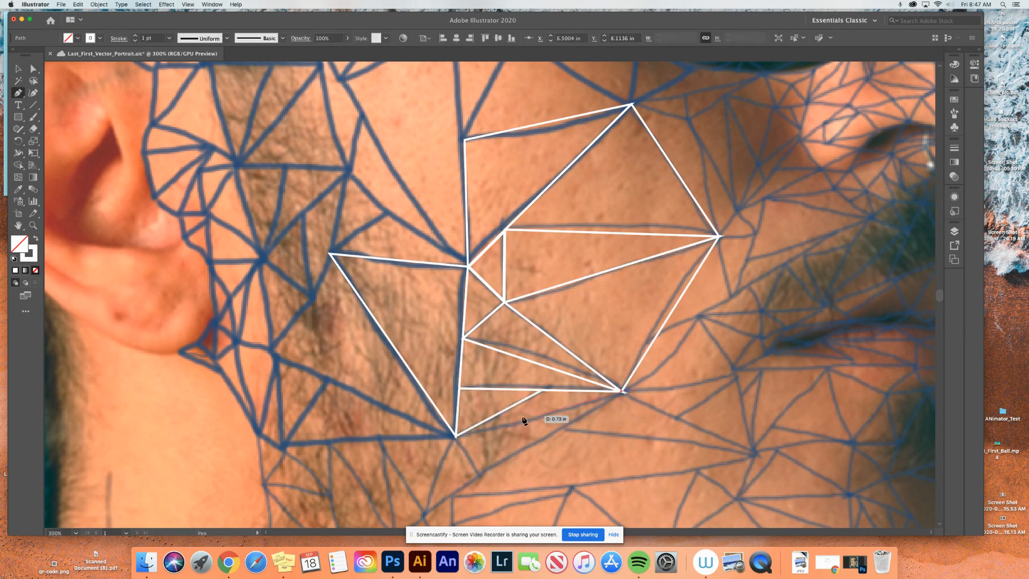
pyautogui.click(455, 437)
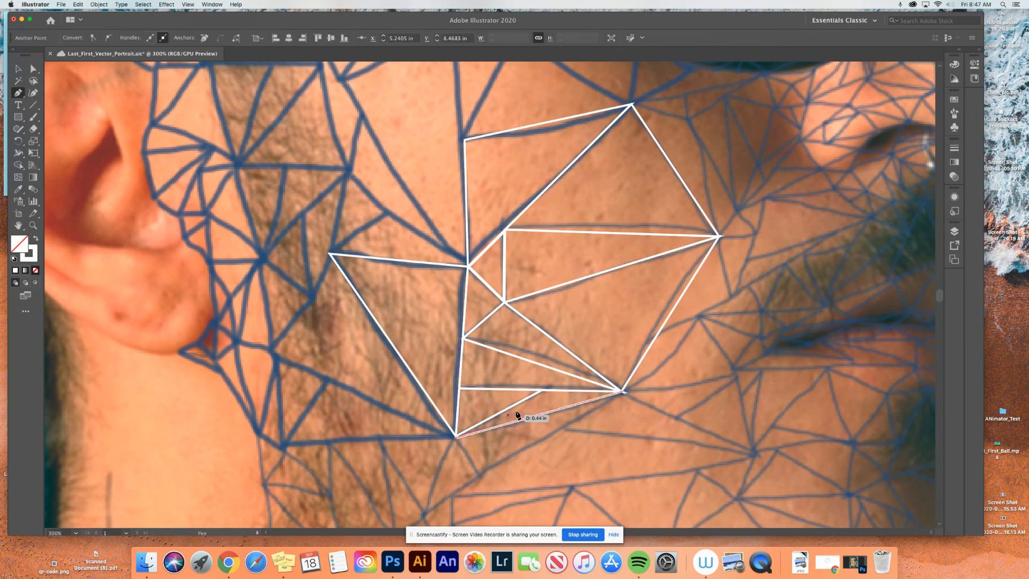
pyautogui.click(542, 391)
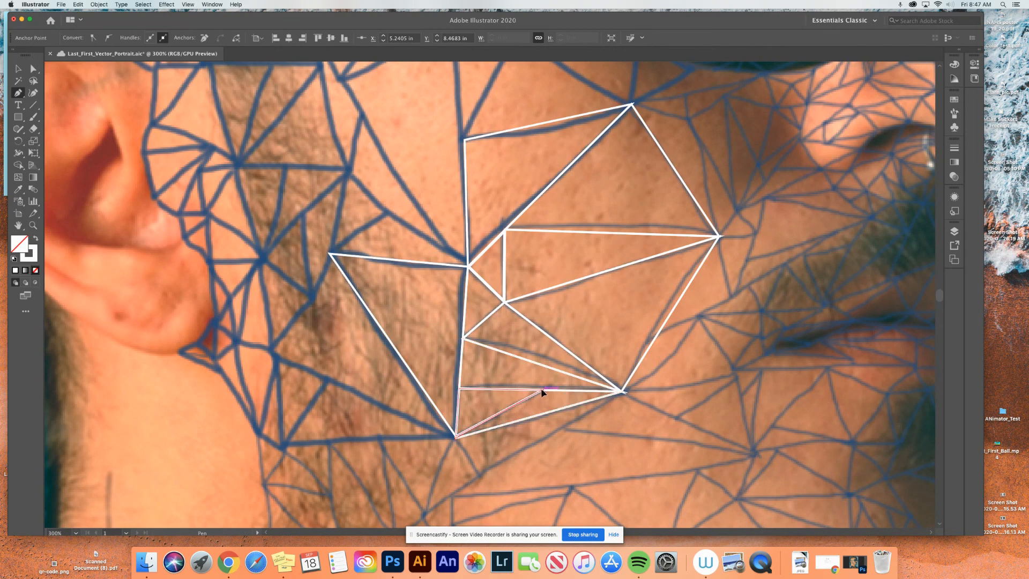
pyautogui.click(621, 392)
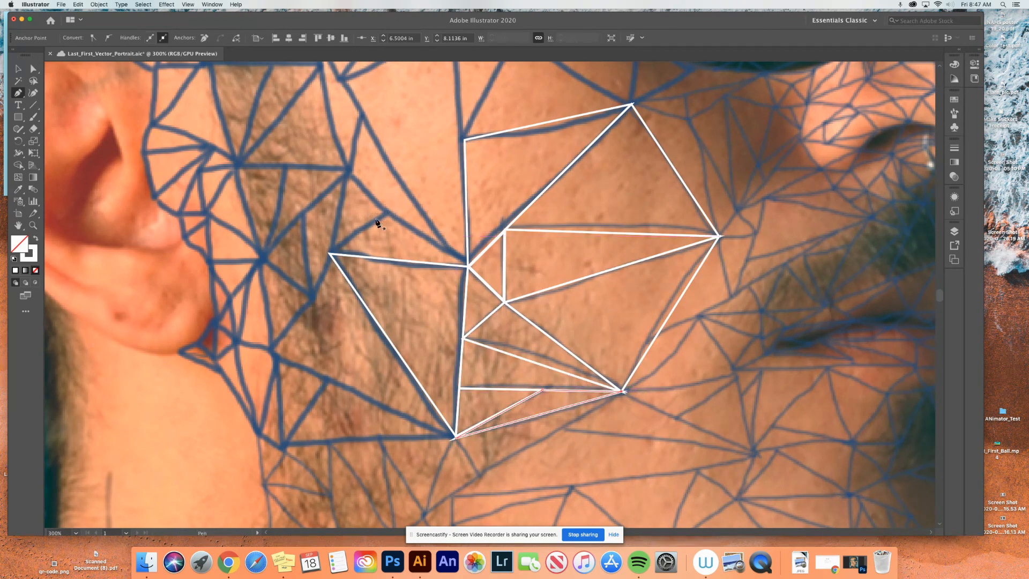
pyautogui.click(348, 171)
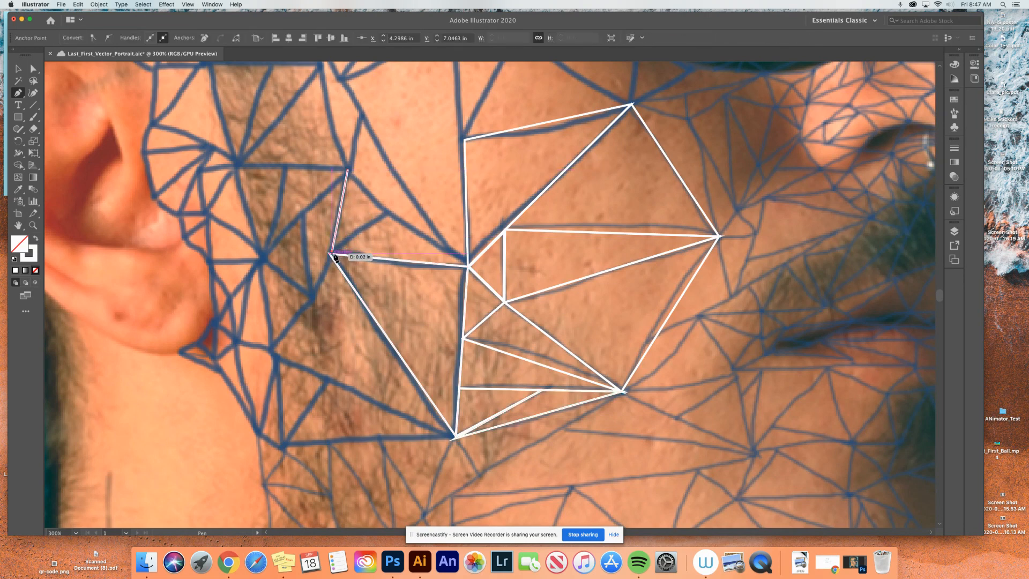
pyautogui.click(329, 254)
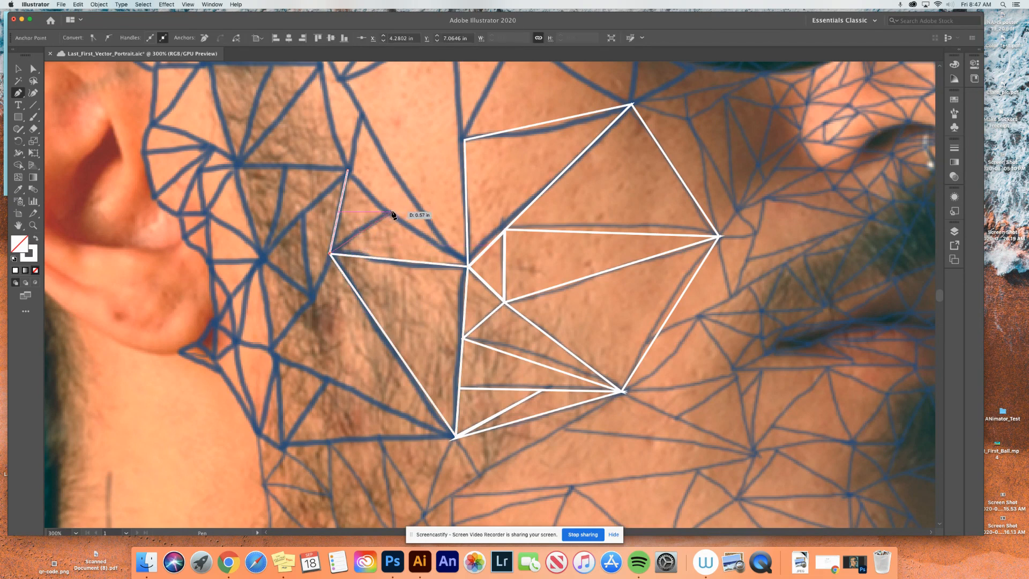
pyautogui.press('super+z')
pyautogui.press('super+z')
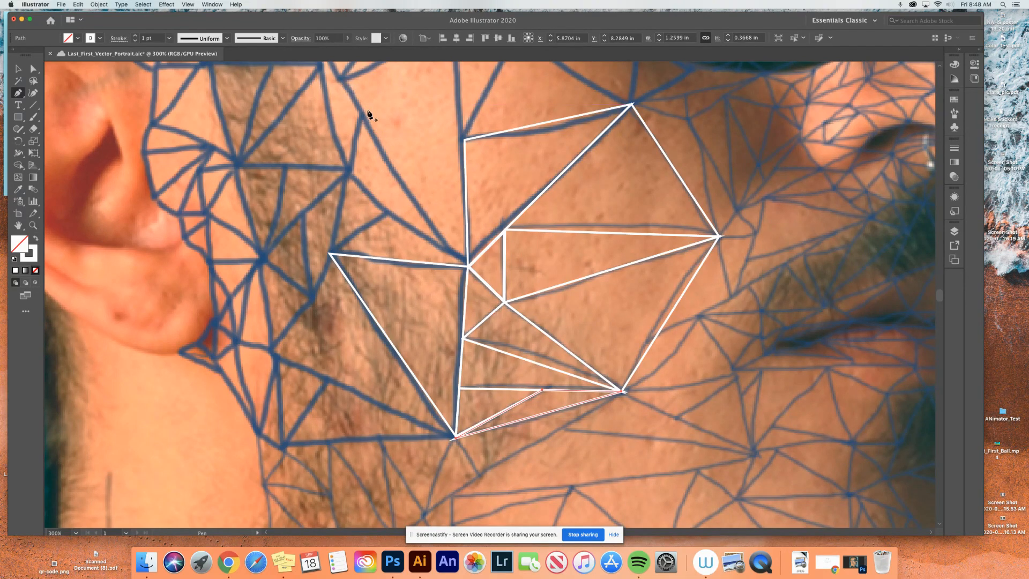
# - Trace the tall cheek triangle above the shared center junction as a closed path, reaching up to the two mesh junctions beneath the sunglasses
pyautogui.scroll(1, 367, 113)
pyautogui.click(341, 86)
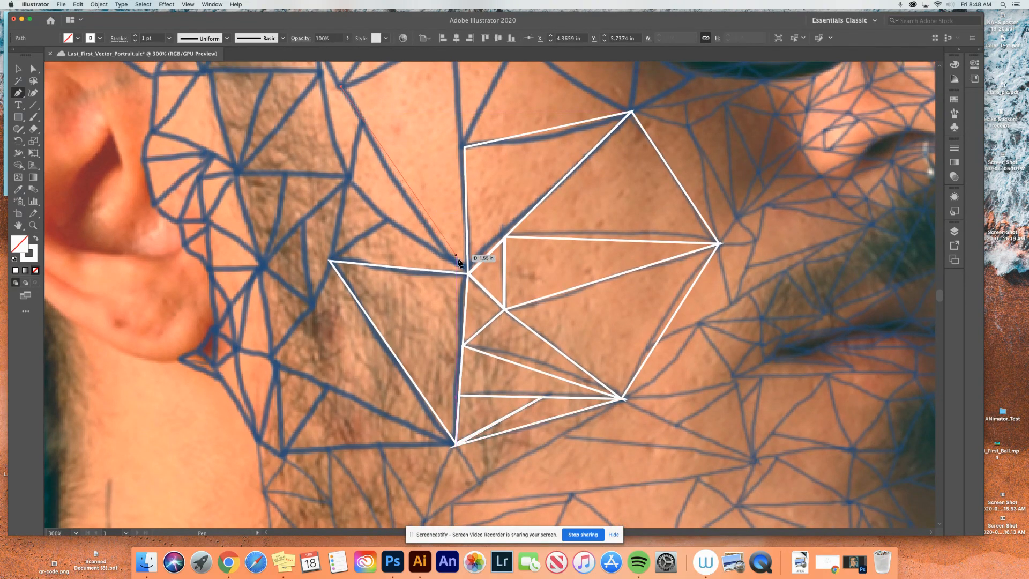
pyautogui.click(467, 272)
pyautogui.scroll(5, 463, 221)
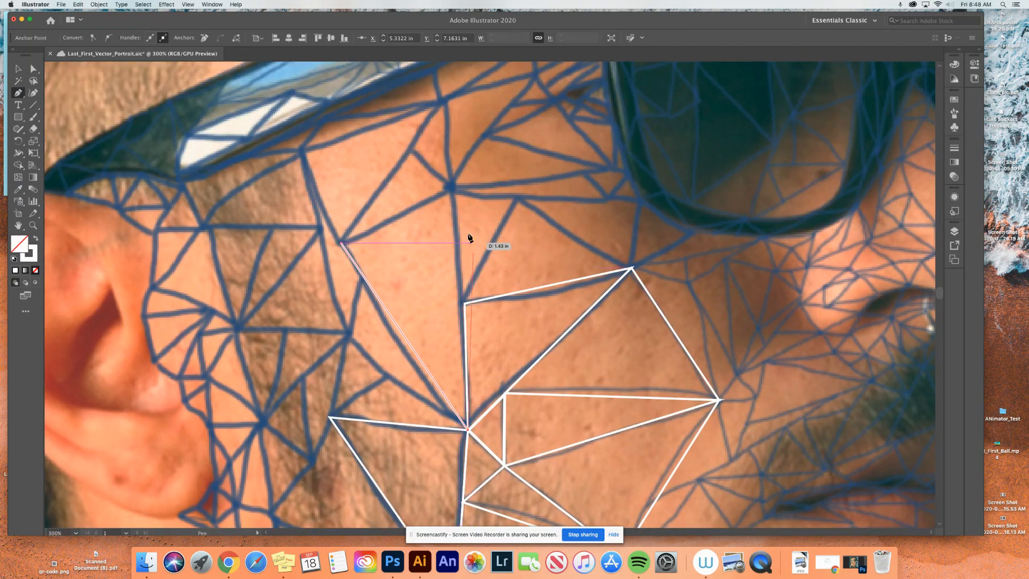
pyautogui.click(454, 186)
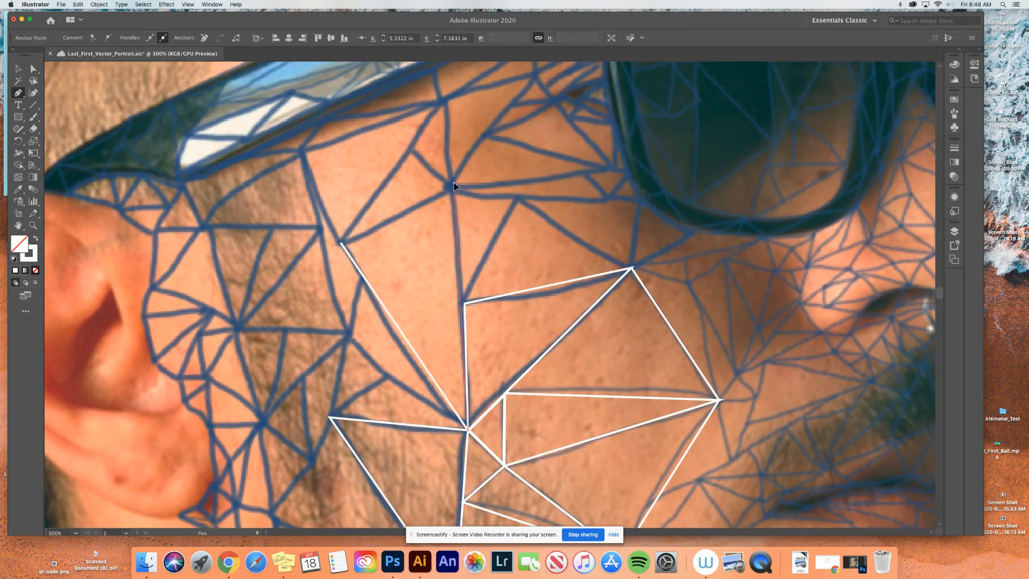
pyautogui.click(342, 244)
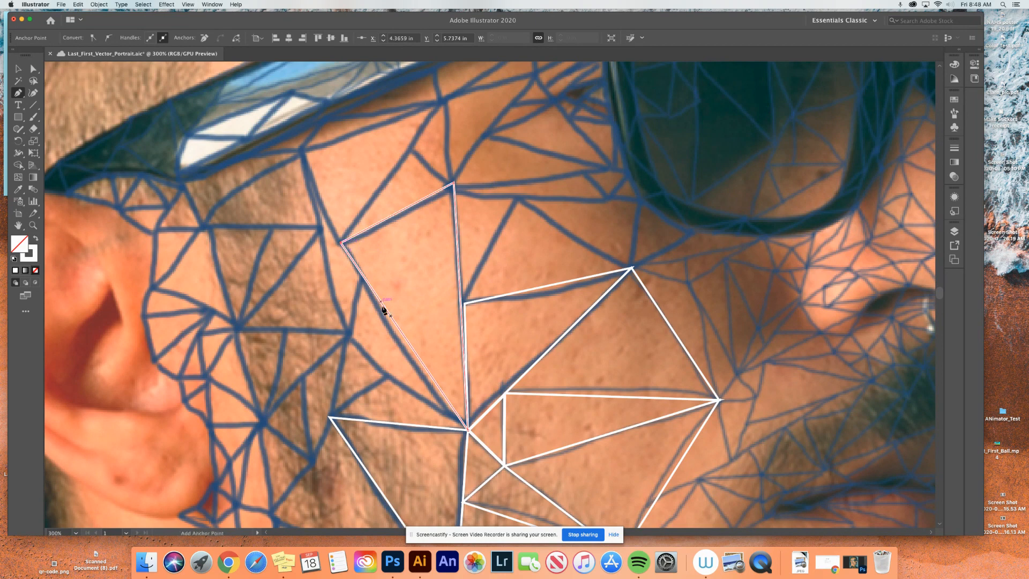
# - Trace the small sideburn triangle rising from the large beard triangle's upper outer corner as a closed path
pyautogui.click(351, 341)
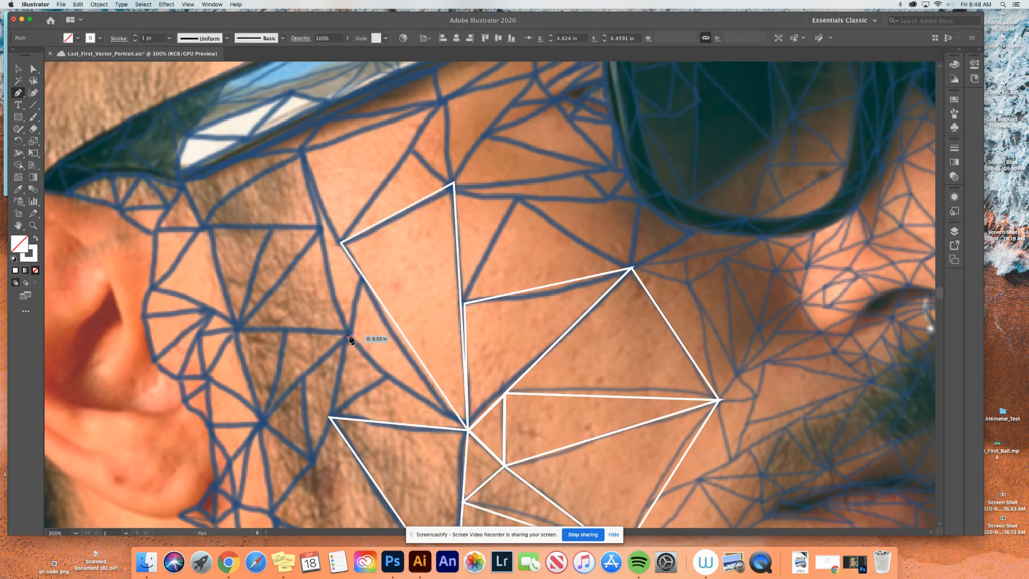
pyautogui.press('super+z')
pyautogui.click(329, 417)
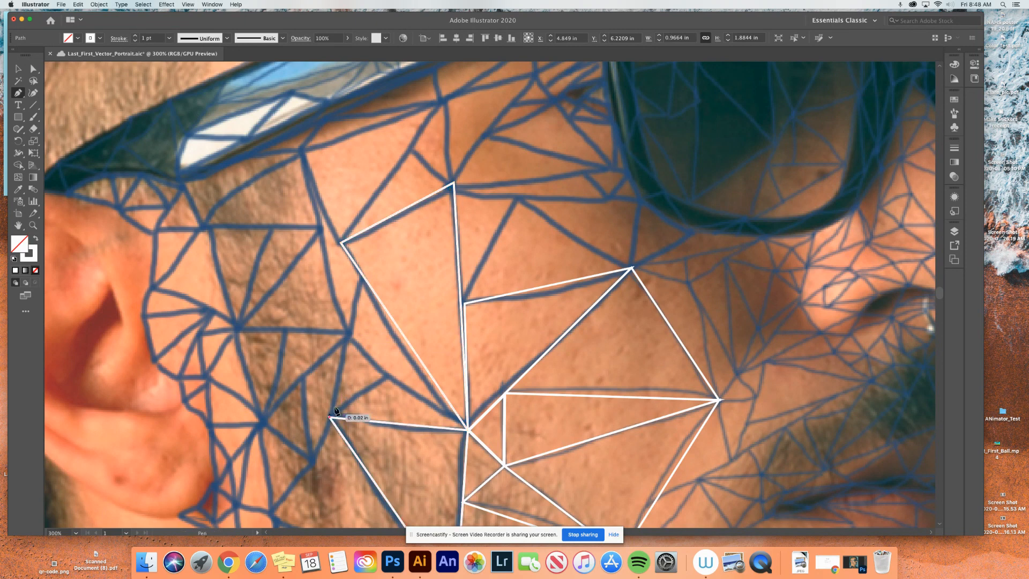
pyautogui.click(349, 334)
pyautogui.click(386, 376)
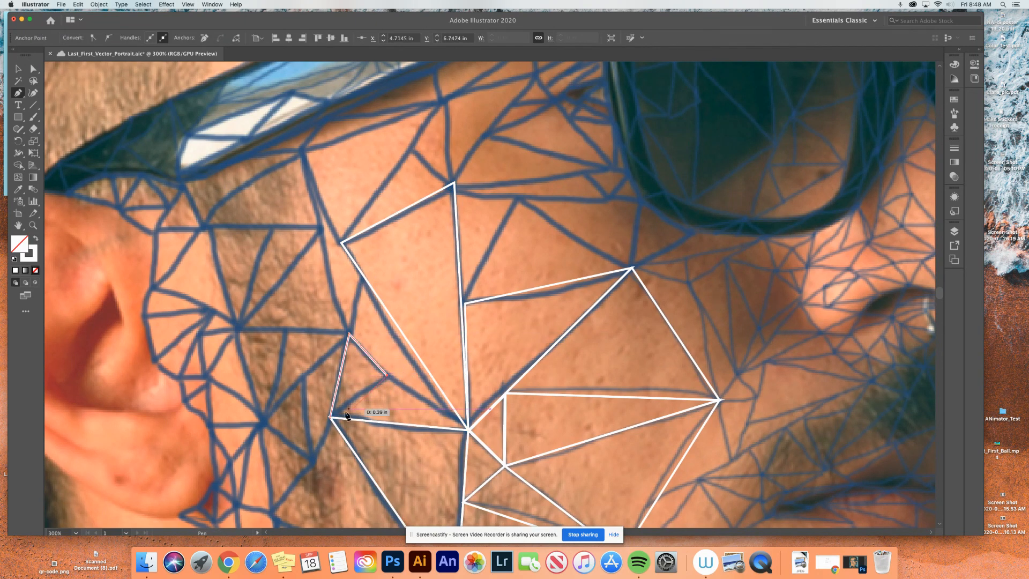
pyautogui.click(329, 417)
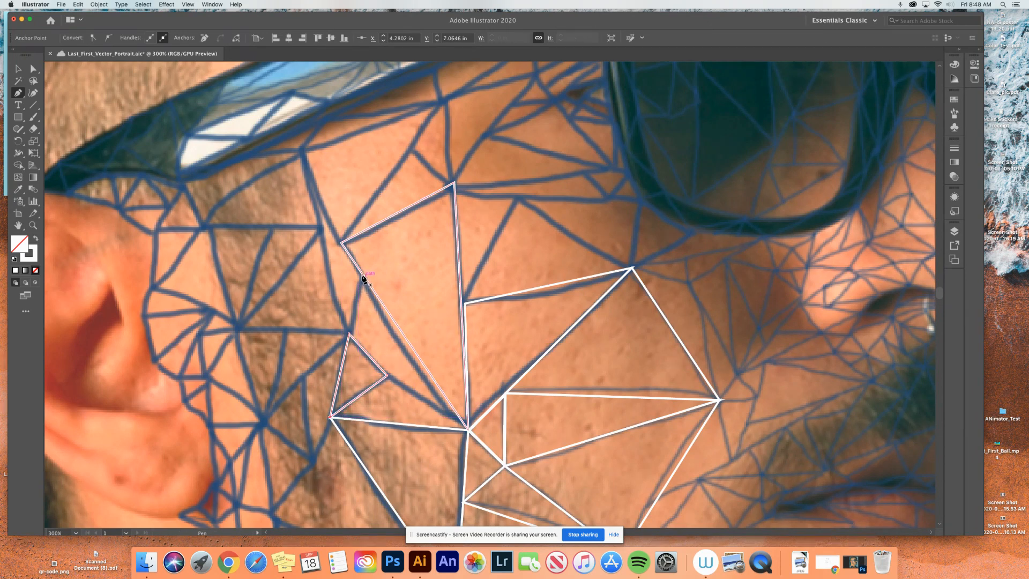
# - Trace the two slim triangles between the tall cheek triangle and the large beard triangle as closed paths meeting at the shared center junction
pyautogui.click(348, 335)
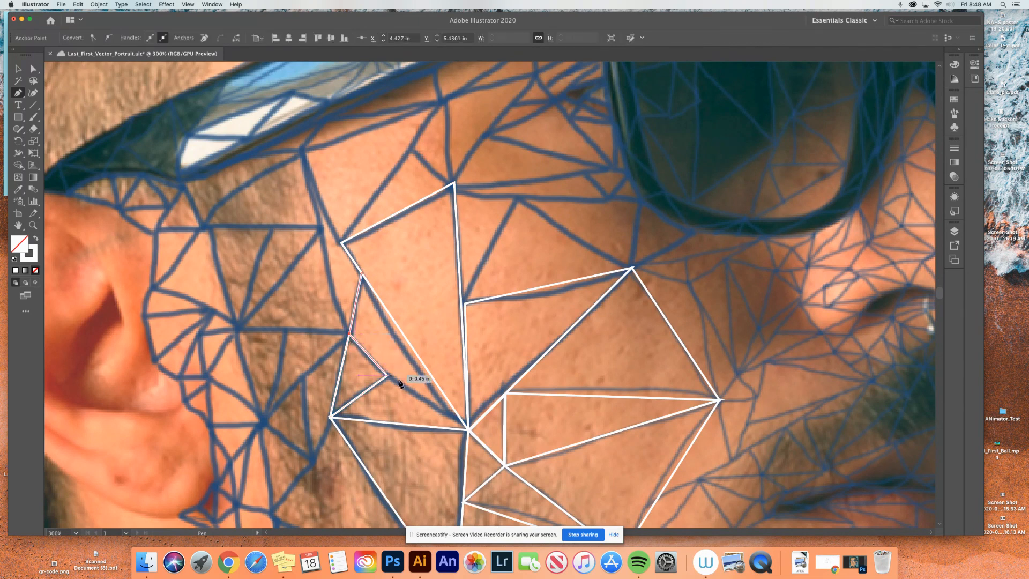
pyautogui.click(468, 430)
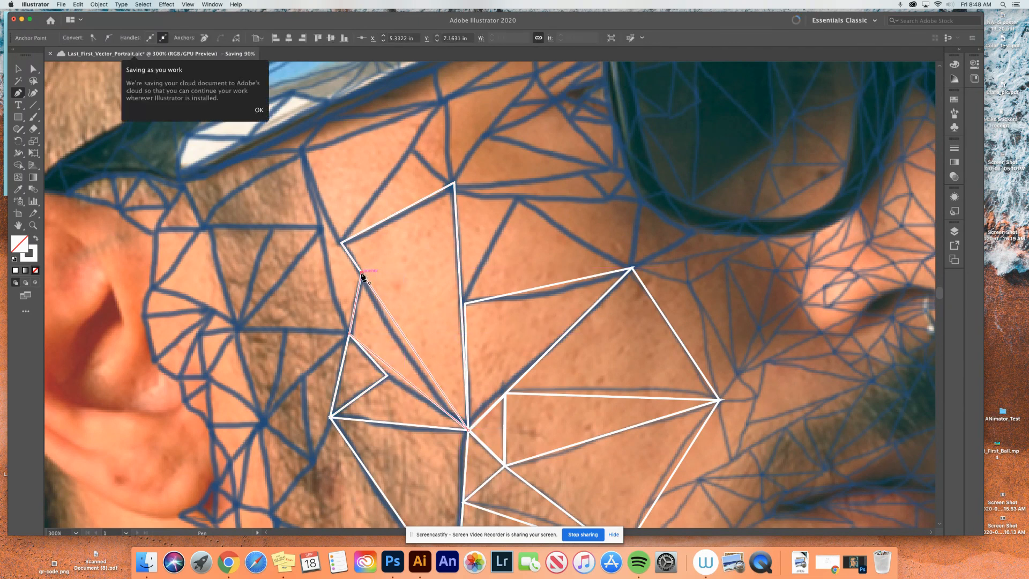
pyautogui.click(331, 418)
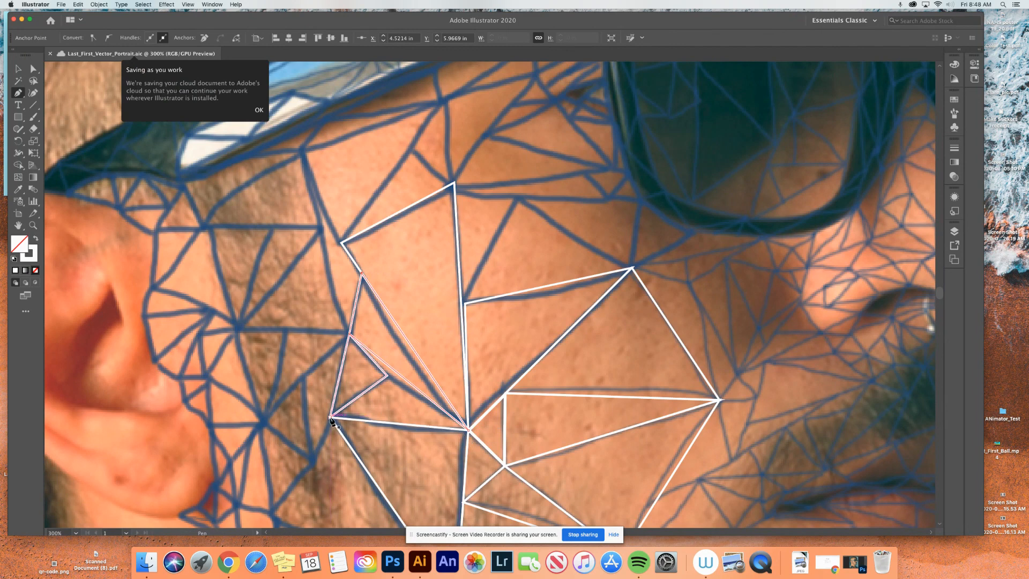
pyautogui.click(395, 371)
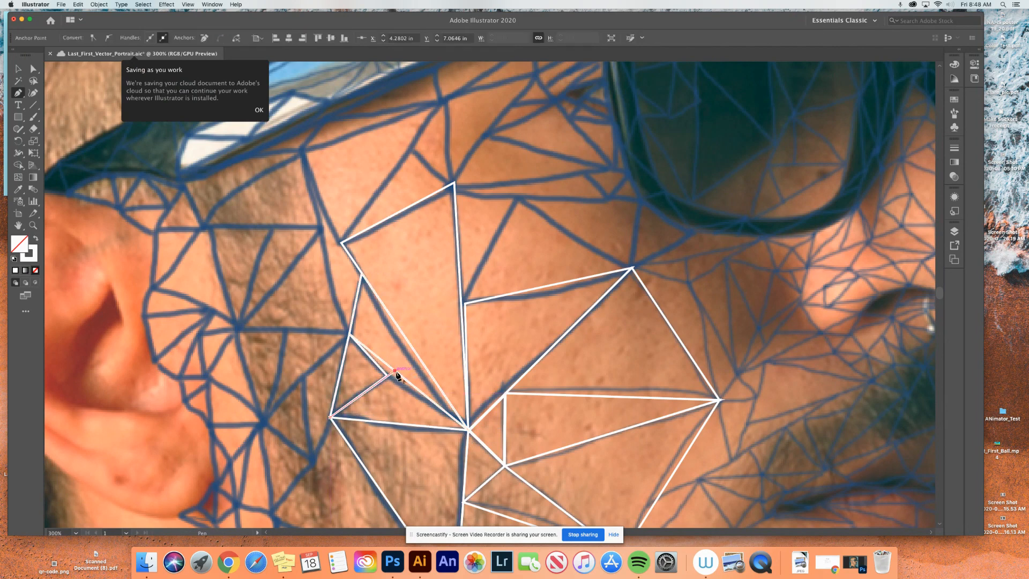
pyautogui.click(468, 430)
# - Move the small sideburn triangle's inner corner anchor onto the matching corner of the neighboring triangle, and deselect it
pyautogui.press('a')
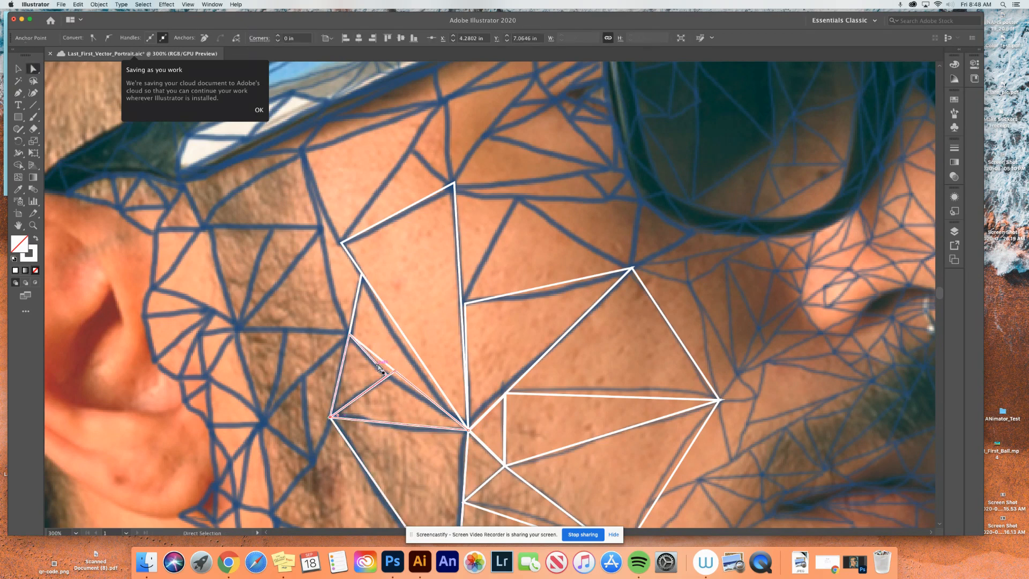
pyautogui.moveTo(394, 371)
pyautogui.mouseDown()
pyautogui.moveTo(387, 377)
pyautogui.moveTo(394, 371)
pyautogui.mouseUp()
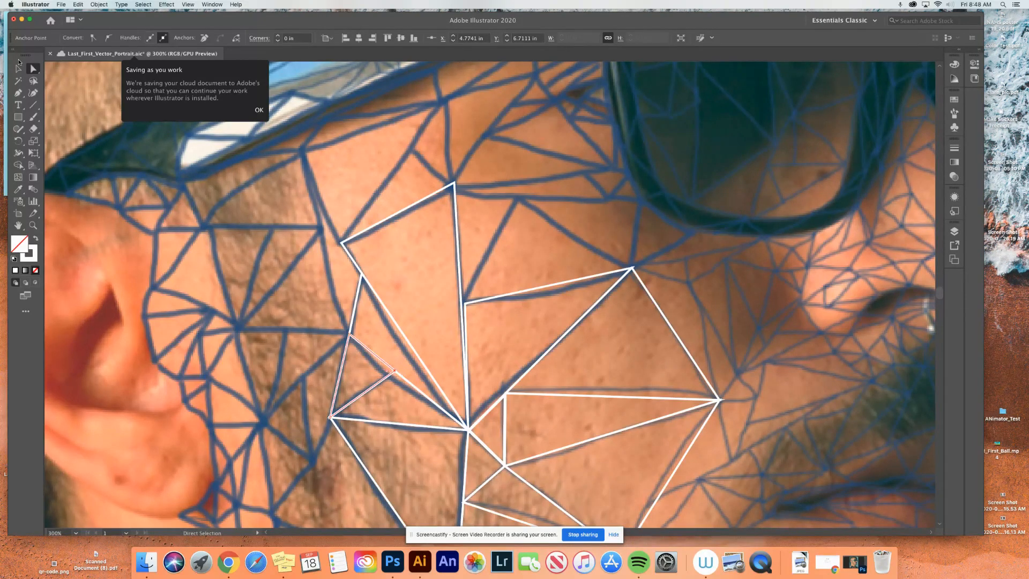
pyautogui.click(17, 67)
pyautogui.click(329, 253)
# - Move the upper cheek triangle's outer corner anchor onto the long edge of the tall cheek triangle so the two shapes meet
pyautogui.scroll(-1, 371, 270)
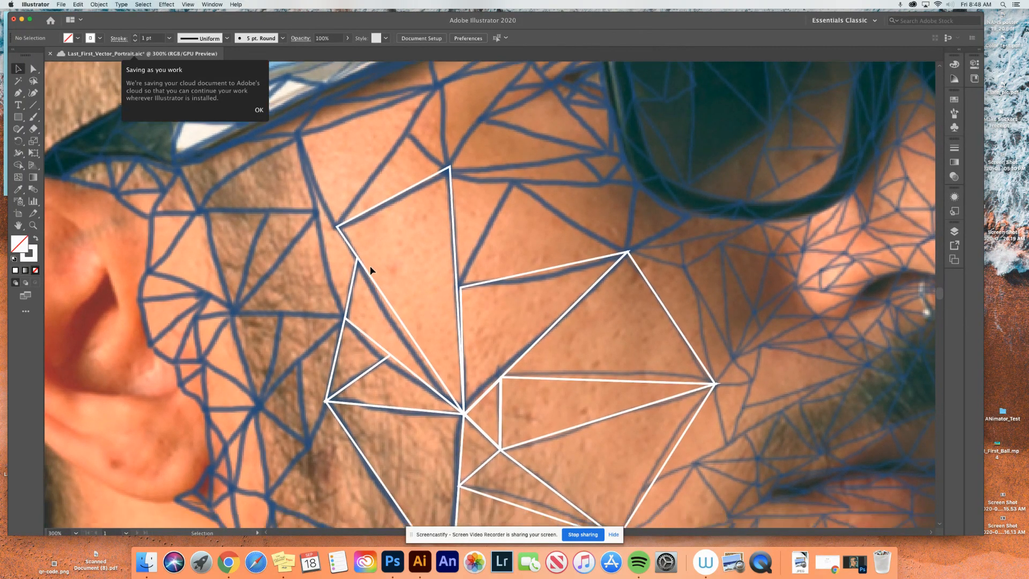
pyautogui.scroll(-4, 371, 271)
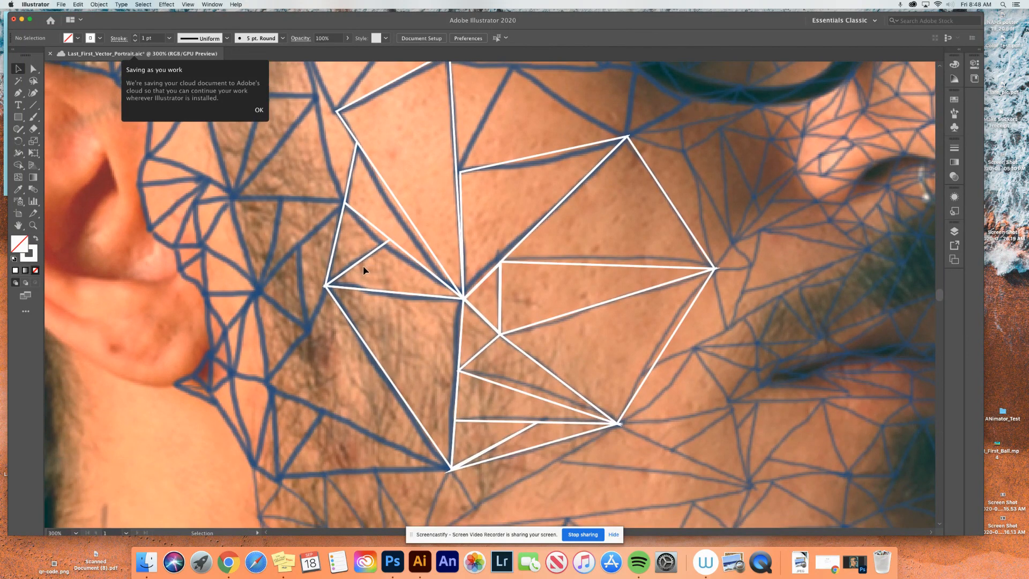
pyautogui.click(462, 173)
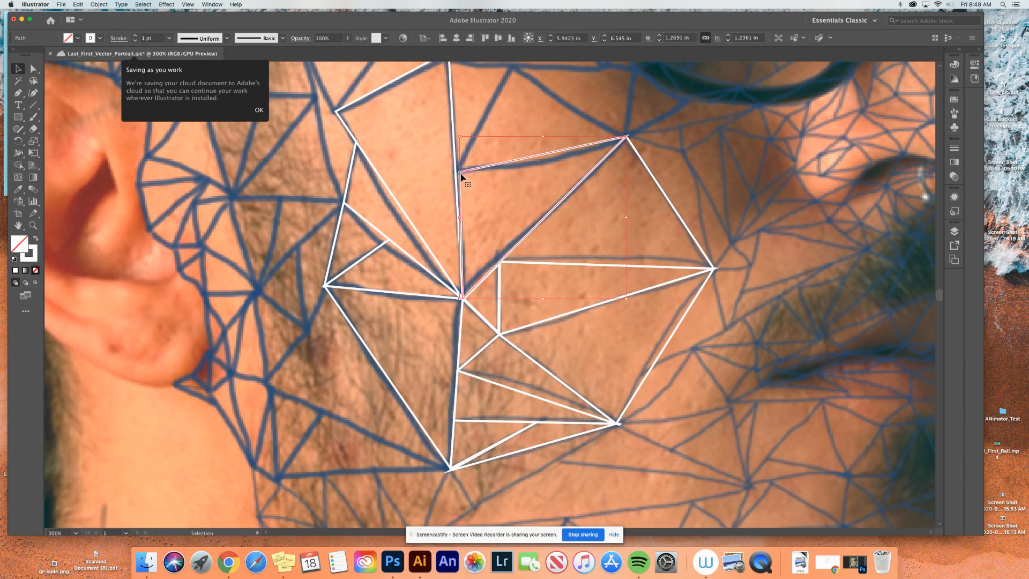
pyautogui.press('a')
pyautogui.moveTo(460, 173); pyautogui.dragTo(456, 173)
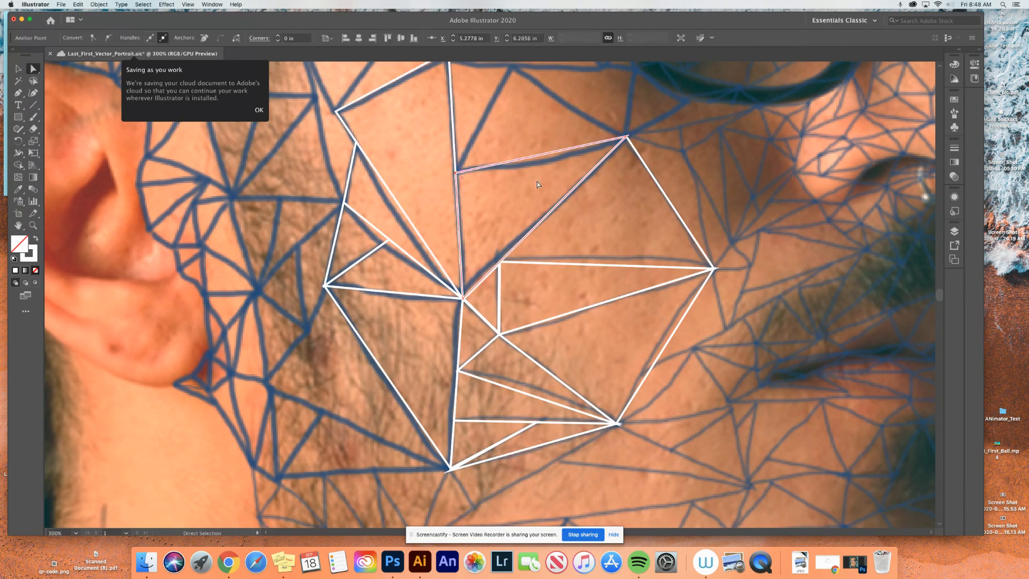
# - Fill the tall cheek triangle with a skin tone sampled from the photo inside it, trying several sample spots and undoing the rejected ones
pyautogui.press('v')
pyautogui.click(390, 90)
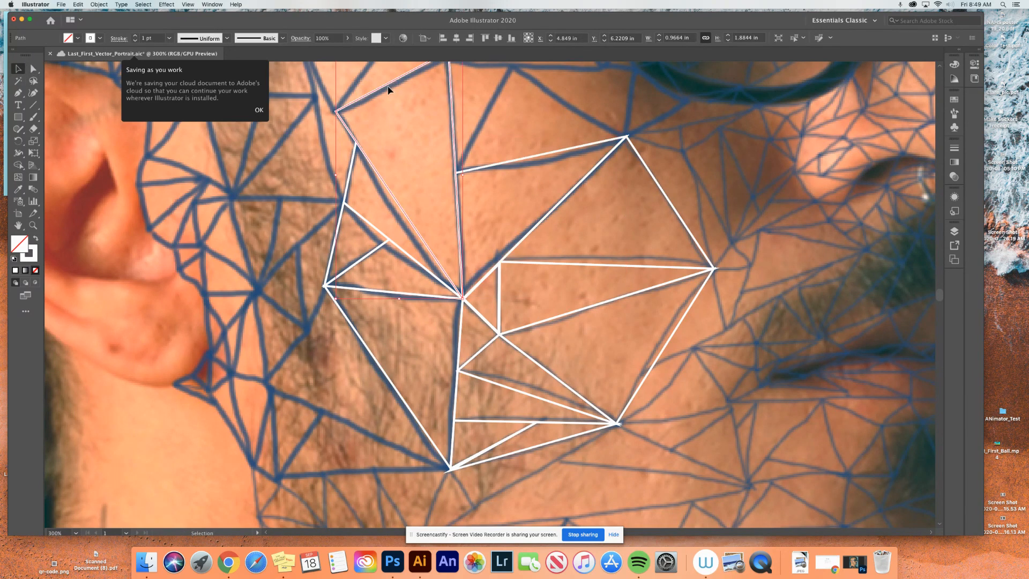
pyautogui.click(18, 189)
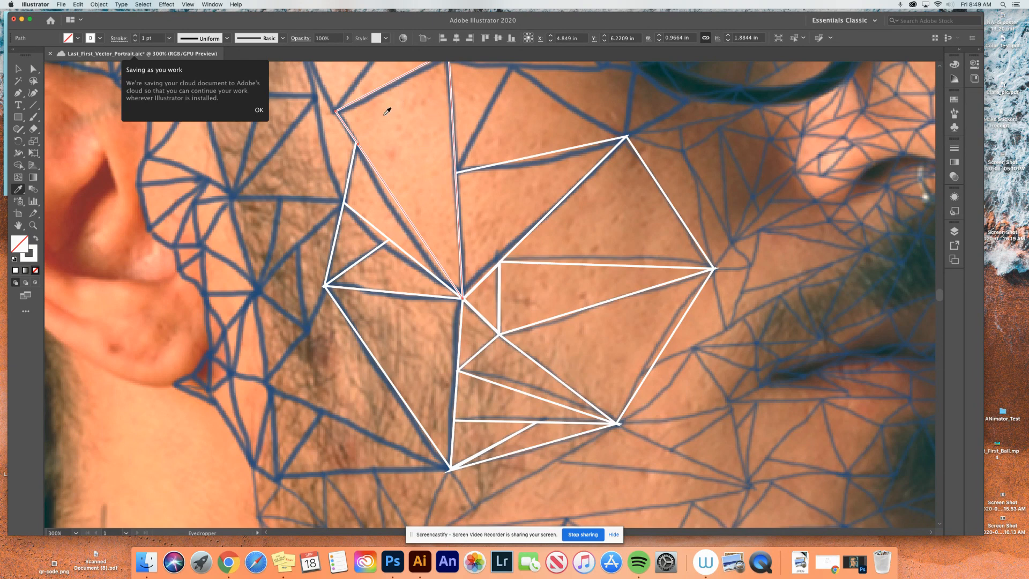
pyautogui.click(418, 163)
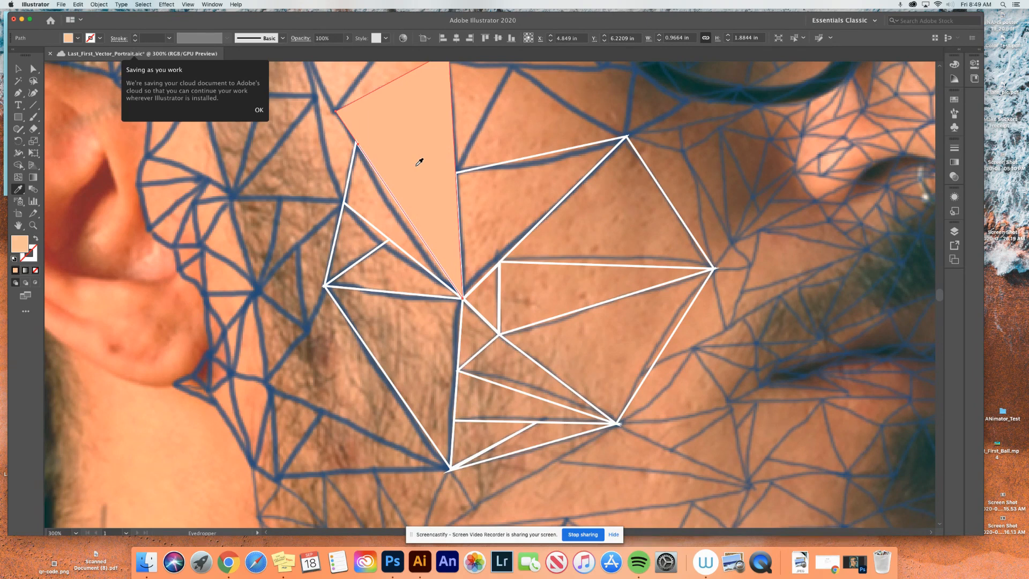
pyautogui.press('super+z')
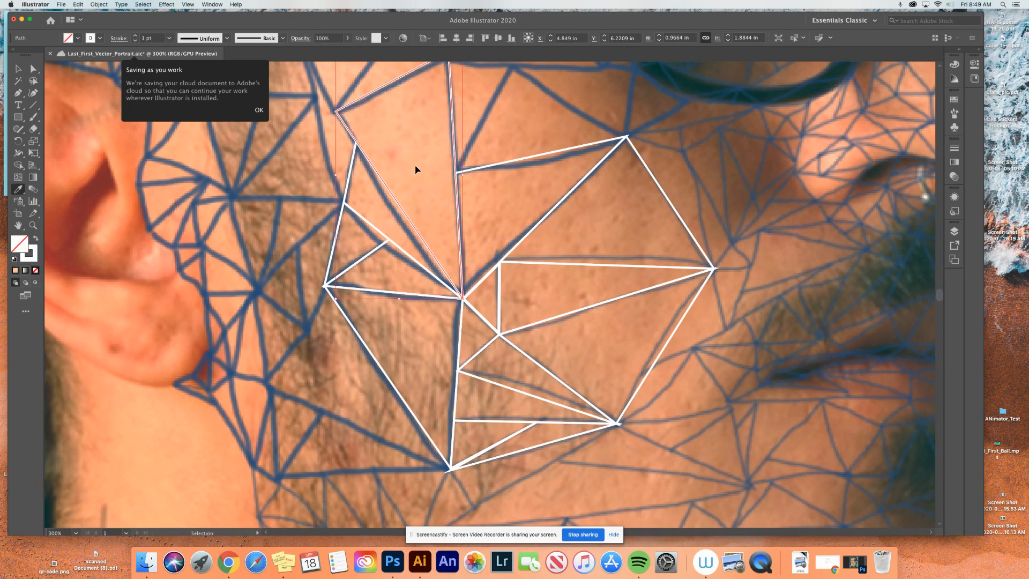
pyautogui.click(410, 168)
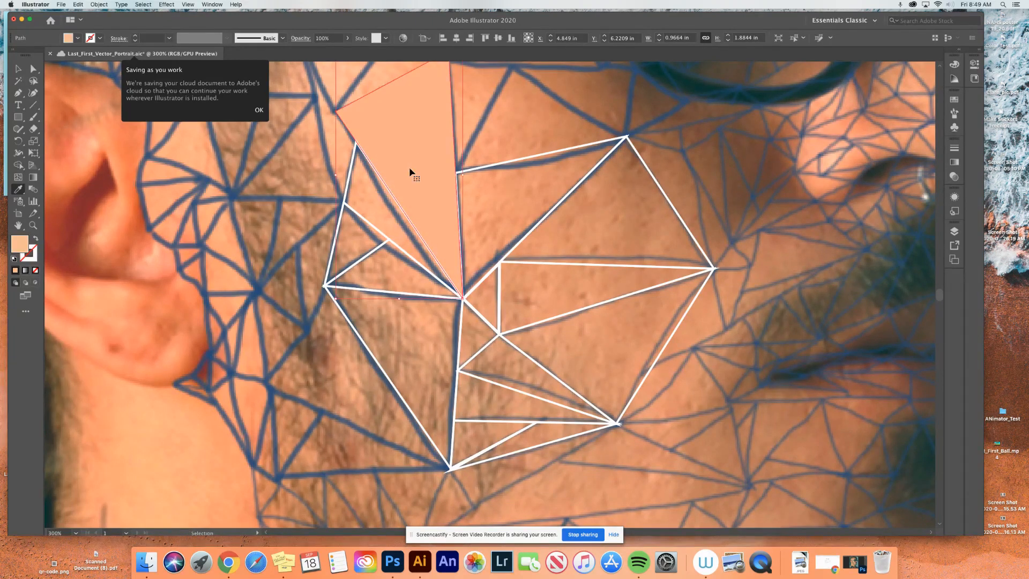
pyautogui.press('super+z')
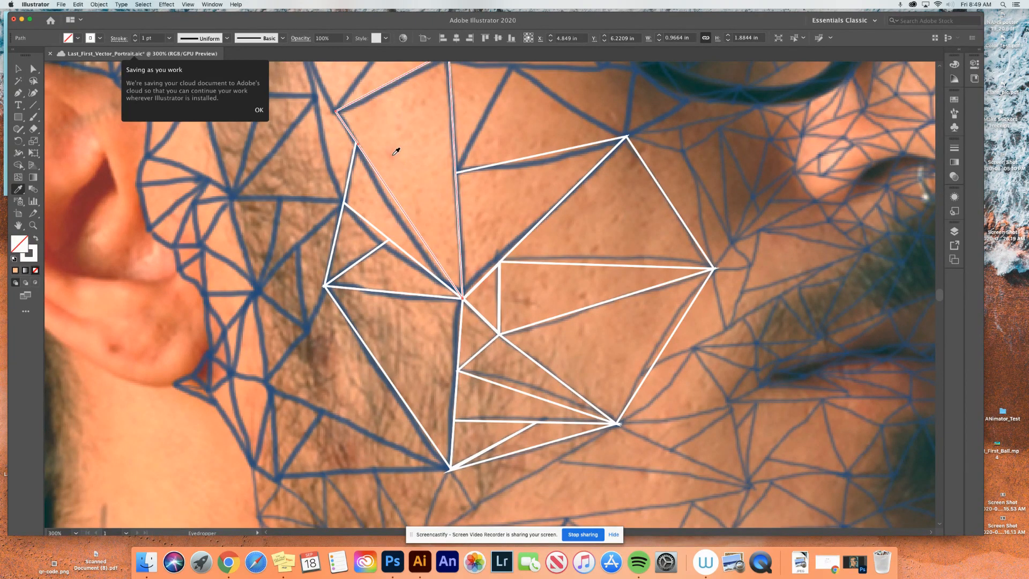
pyautogui.click(396, 152)
pyautogui.press('super+z')
pyautogui.click(421, 151)
pyautogui.press('super+z')
pyautogui.press('super+shift+z')
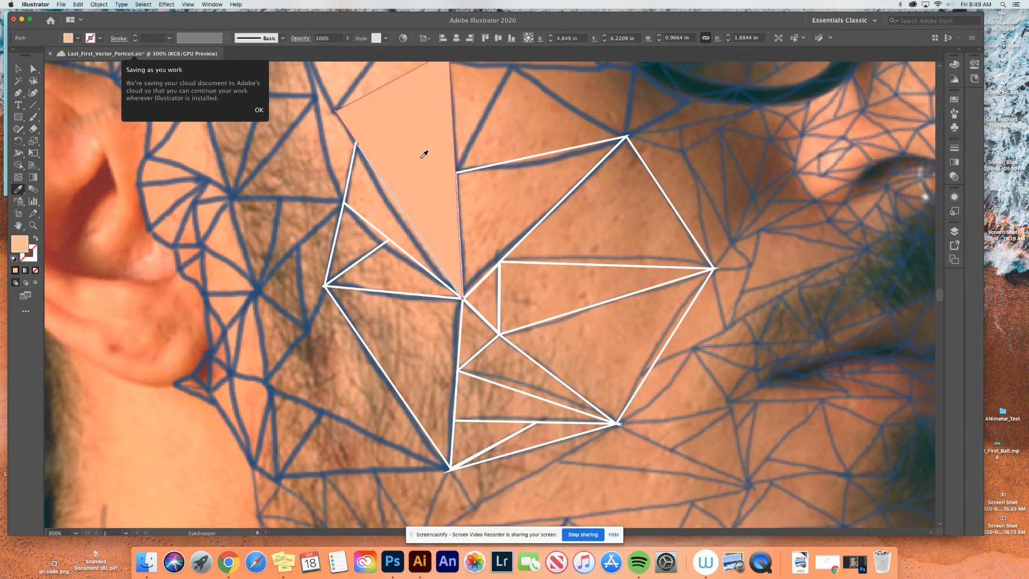
pyautogui.press('super+z')
pyautogui.click(409, 154)
pyautogui.press('super+z')
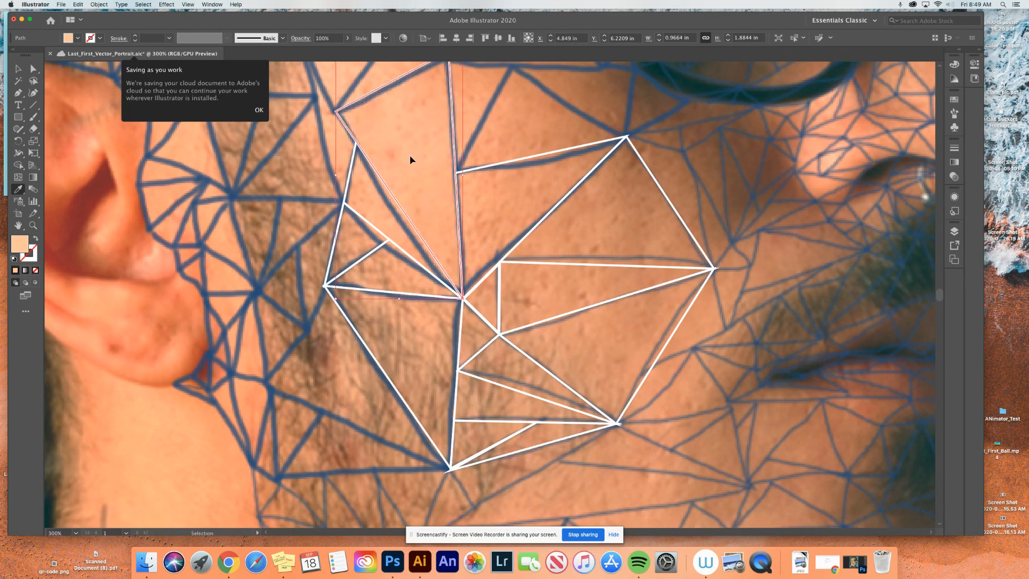
pyautogui.click(417, 158)
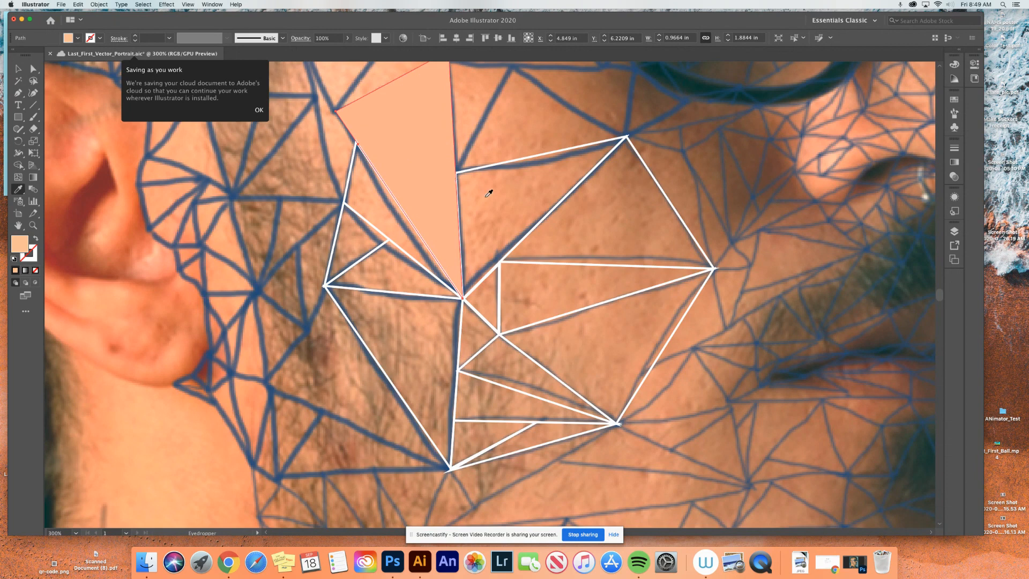
# - Fill the upper cheek triangle beside the tall one with a skin tone sampled from the photo inside it
pyautogui.press('v')
pyautogui.click(497, 166)
pyautogui.click(497, 166)
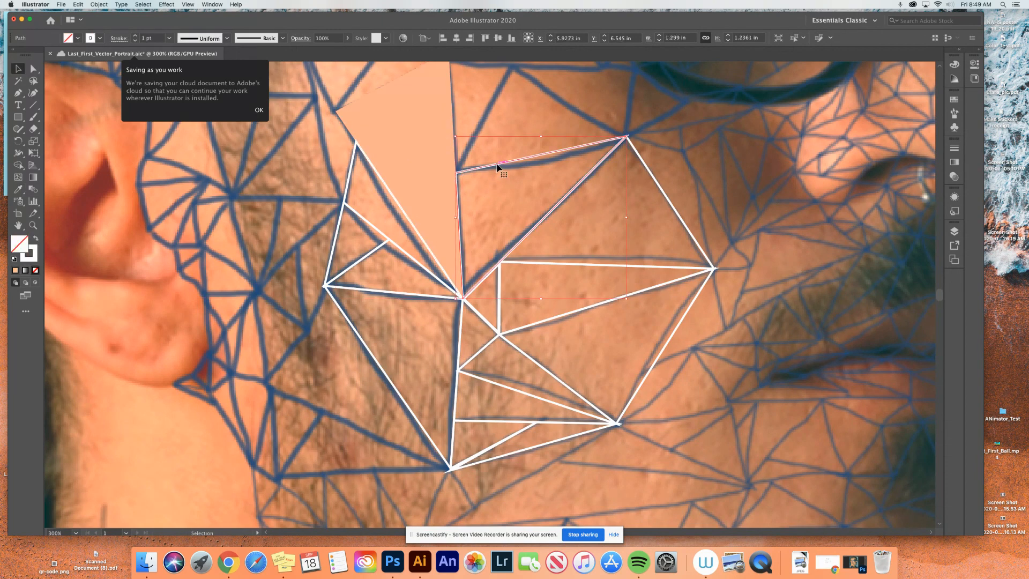
pyautogui.press('i')
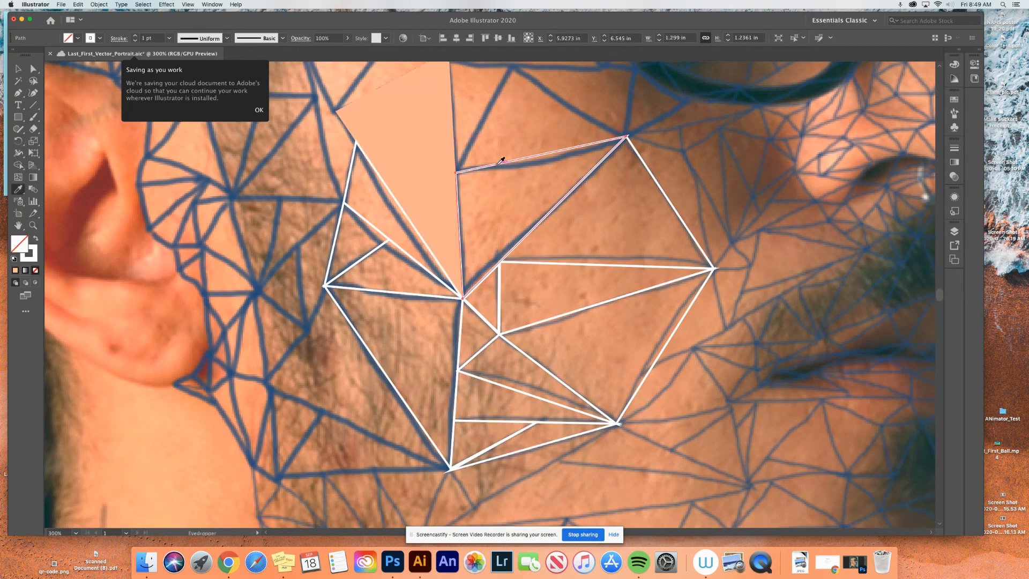
pyautogui.click(515, 191)
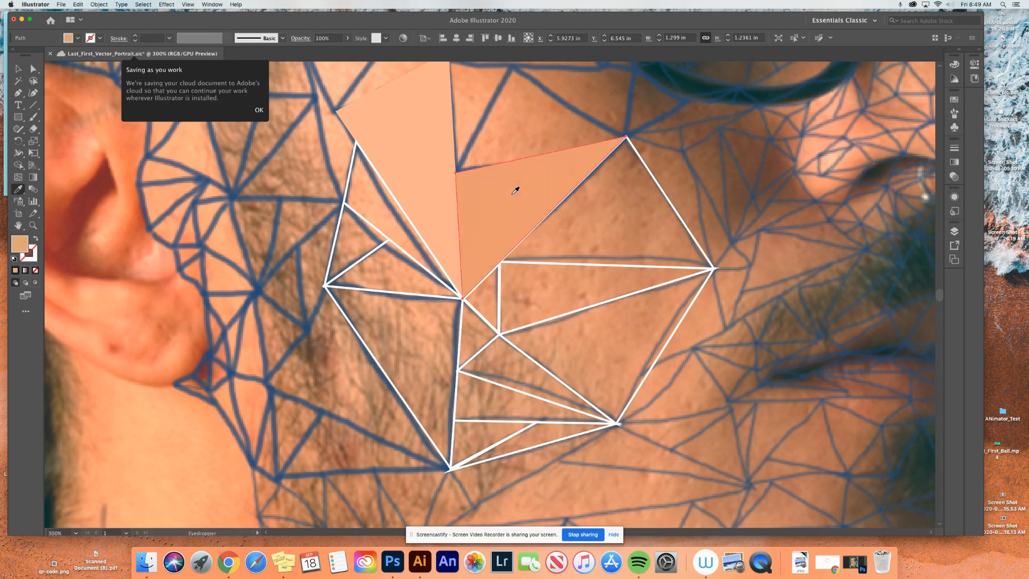
# - Fill the broad cheek triangle next to the last filled one with a skin tone sampled from the photo inside it
pyautogui.press('v')
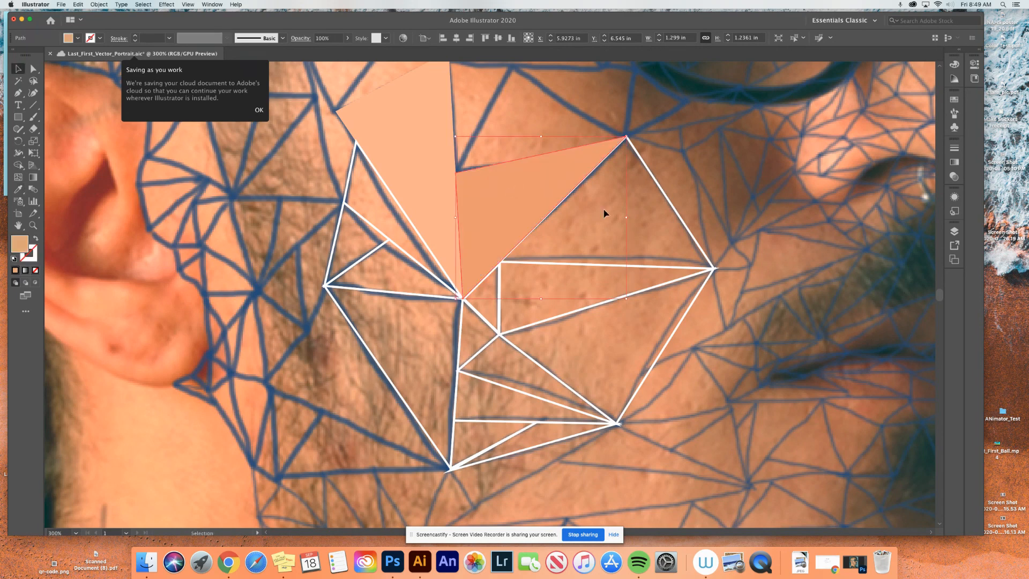
pyautogui.click(672, 207)
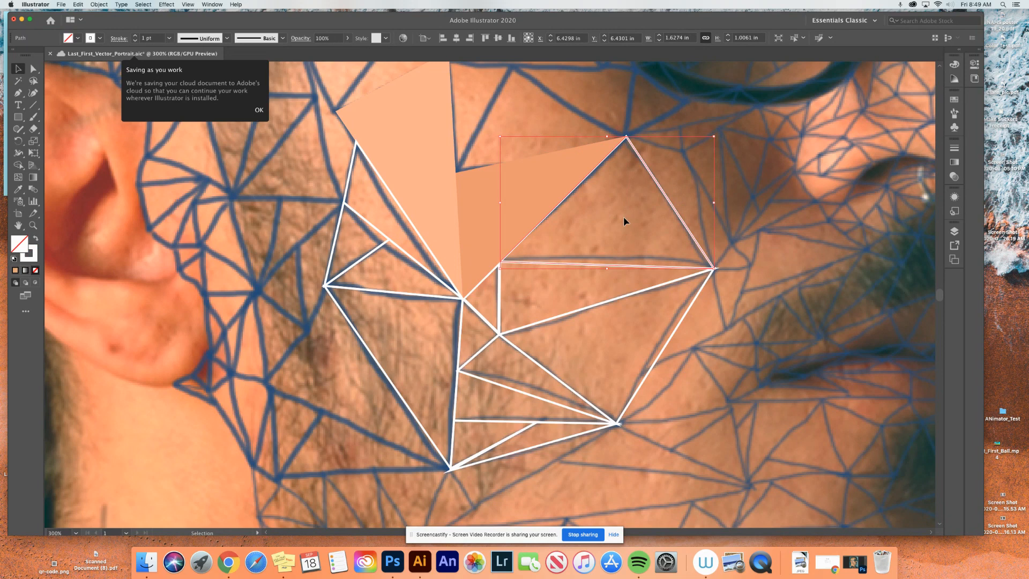
pyautogui.press('i')
pyautogui.click(608, 216)
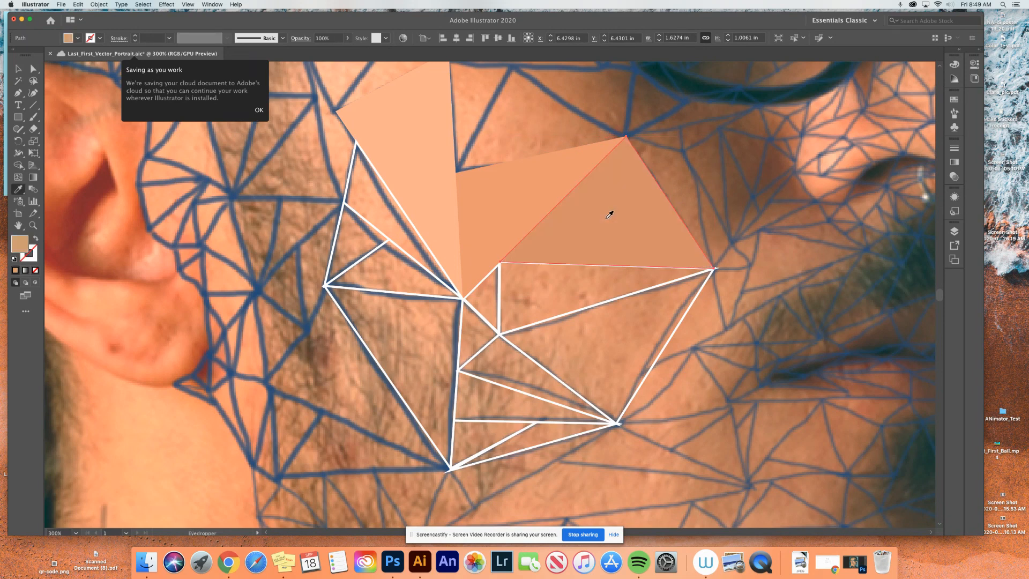
# - Fill the wedge-shaped cheek triangle directly below the broad one with a skin tone sampled from the photo inside it
pyautogui.press('v')
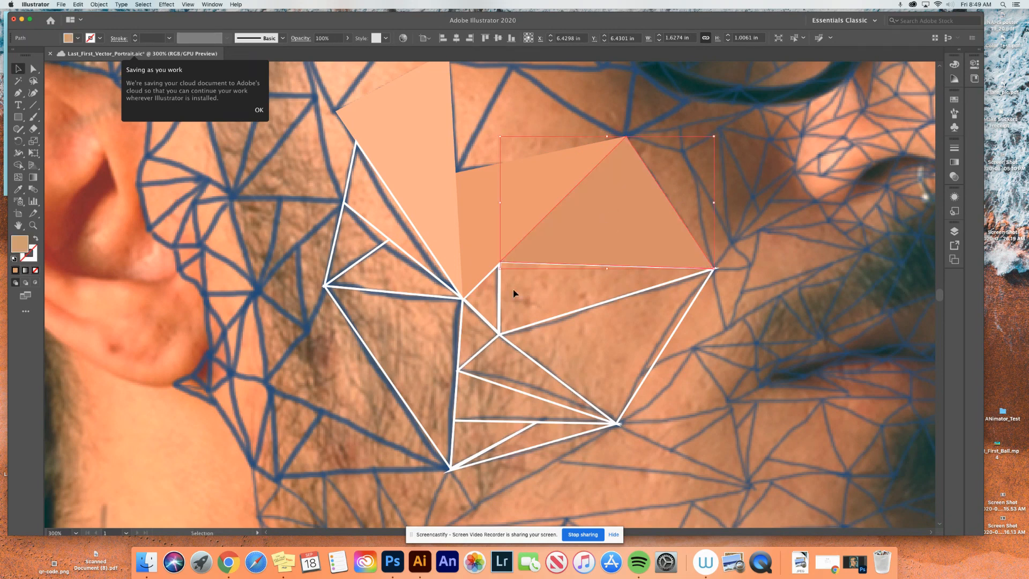
pyautogui.click(502, 278)
pyautogui.click(502, 278)
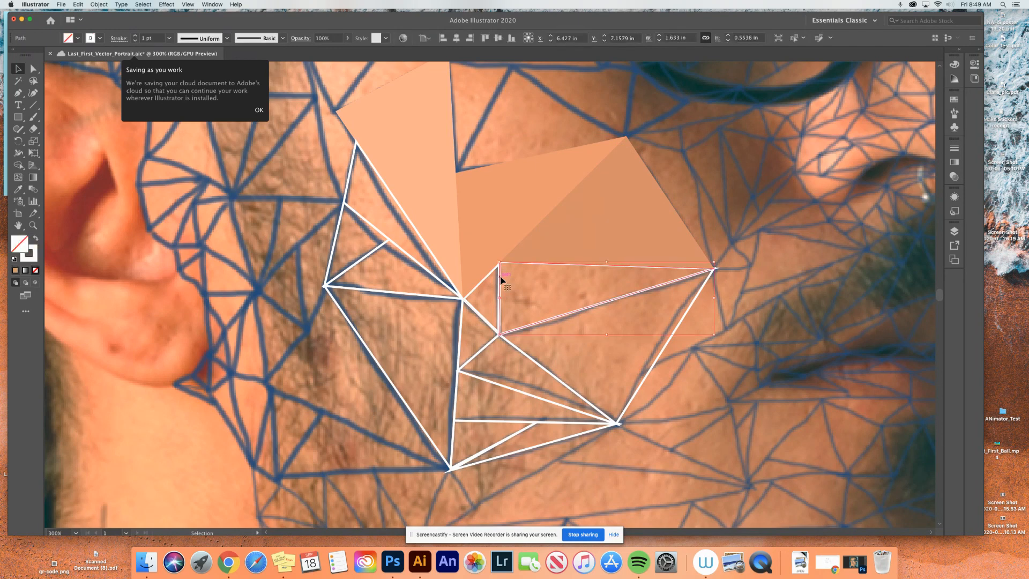
pyautogui.press('i')
pyautogui.click(569, 288)
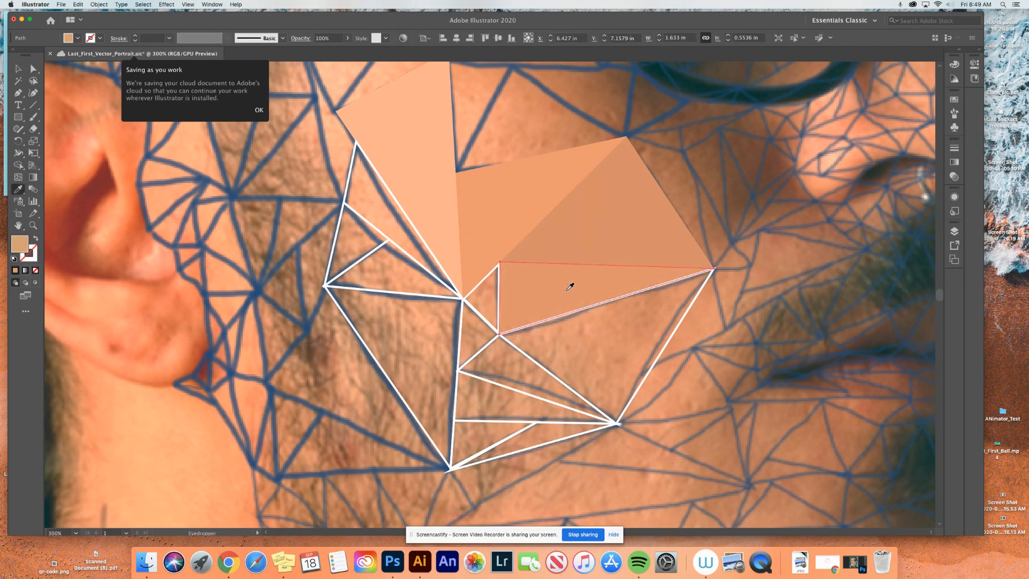
# - Fill the small triangle at the wedge's short vertical edge with a skin tone sampled from the photo inside it
pyautogui.press('v')
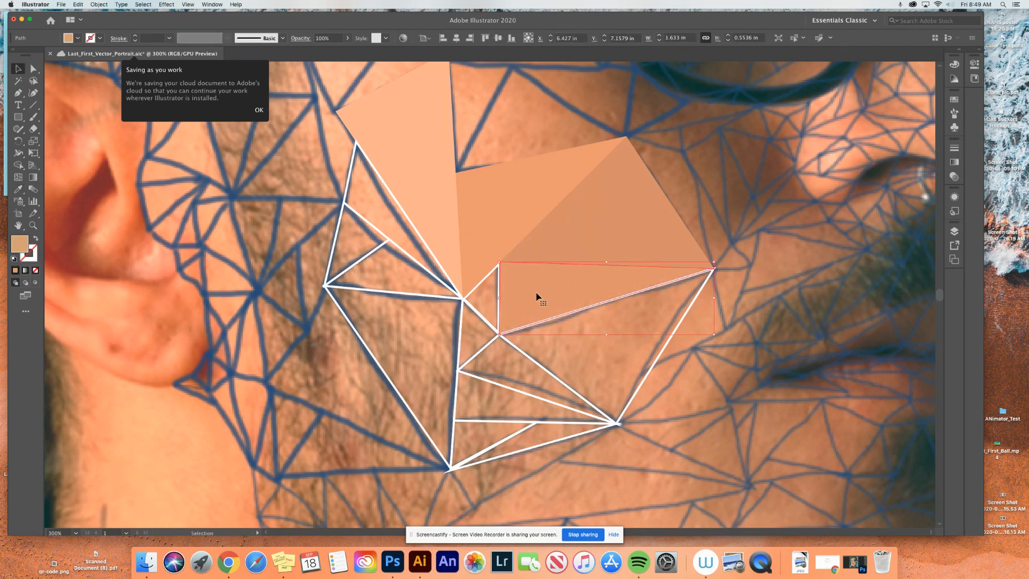
pyautogui.click(489, 283)
pyautogui.press('i')
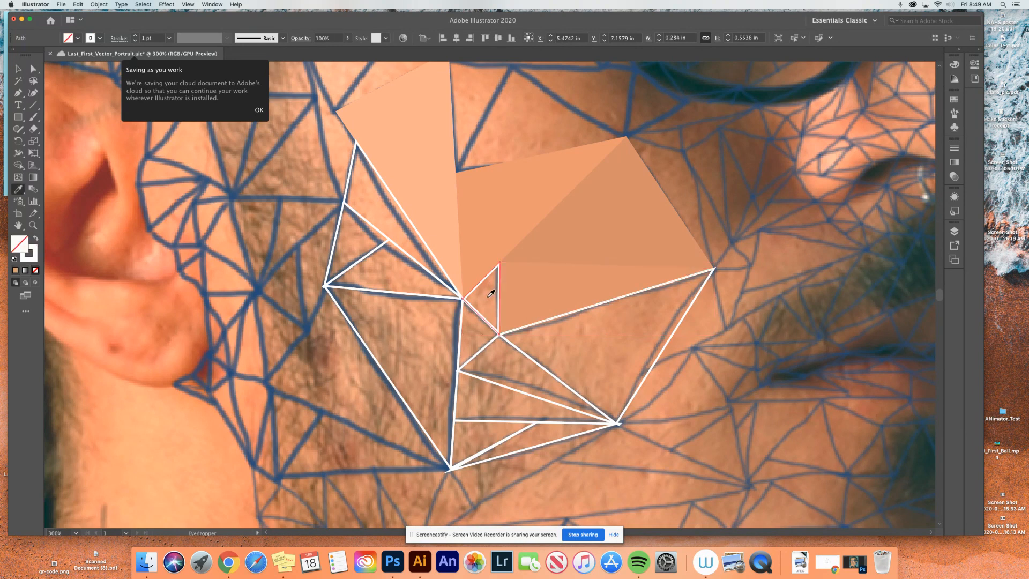
pyautogui.click(488, 293)
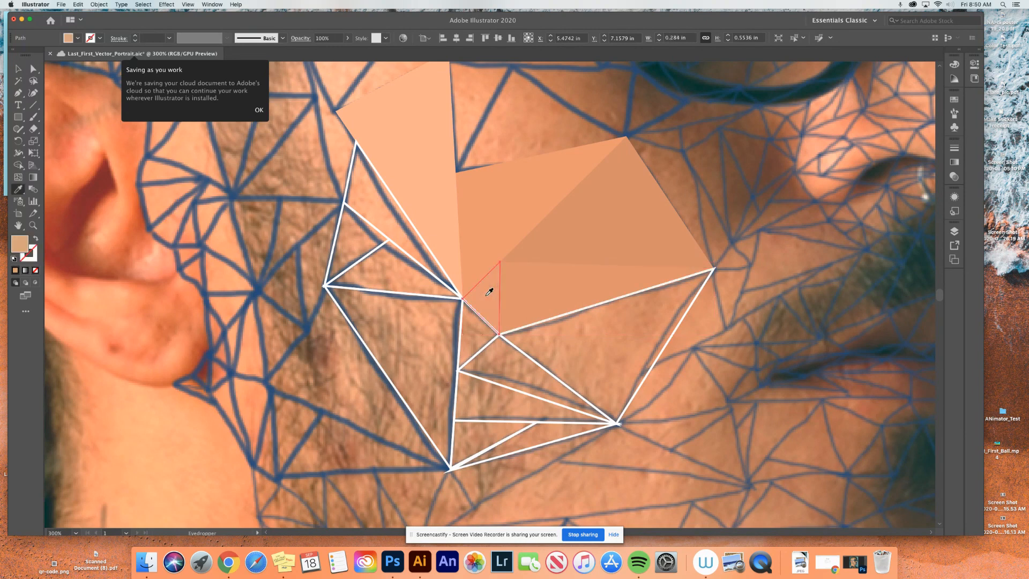
# - Fill the large triangle below the wedge with a skin tone sampled from the photo inside it, trying several spots and undoing the rejected samples
pyautogui.press('v')
pyautogui.click(581, 337)
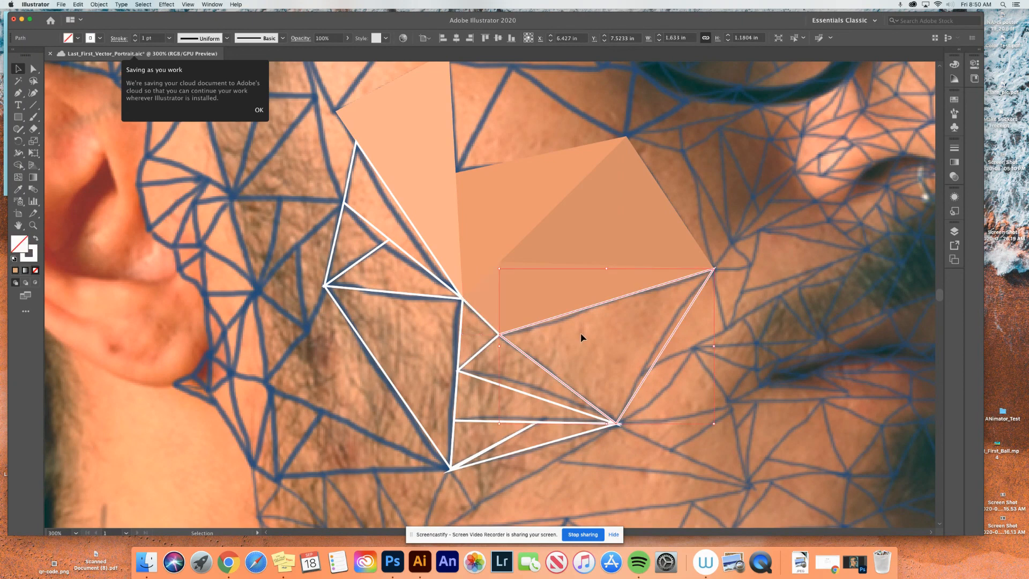
pyautogui.press('i')
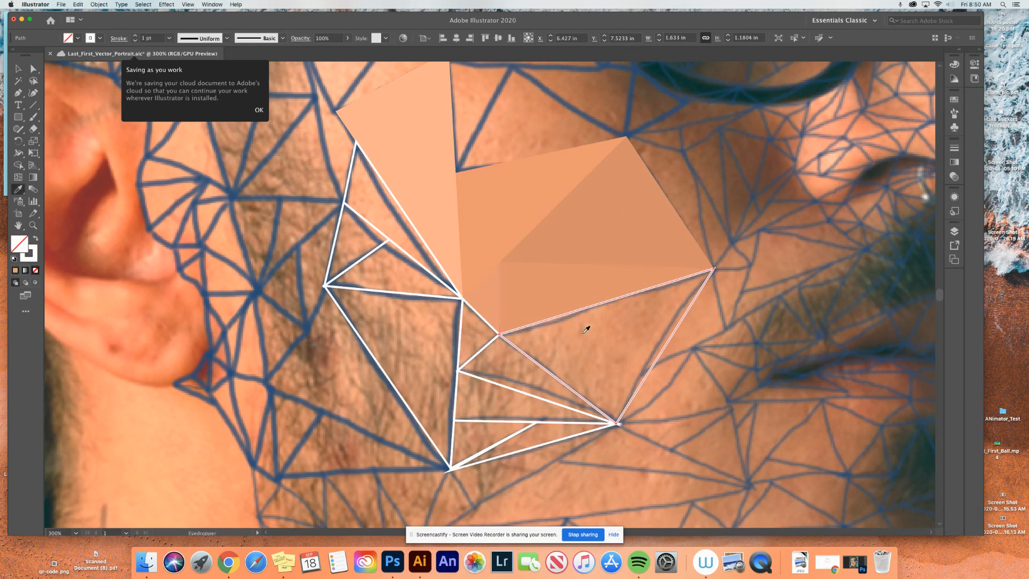
pyautogui.click(616, 338)
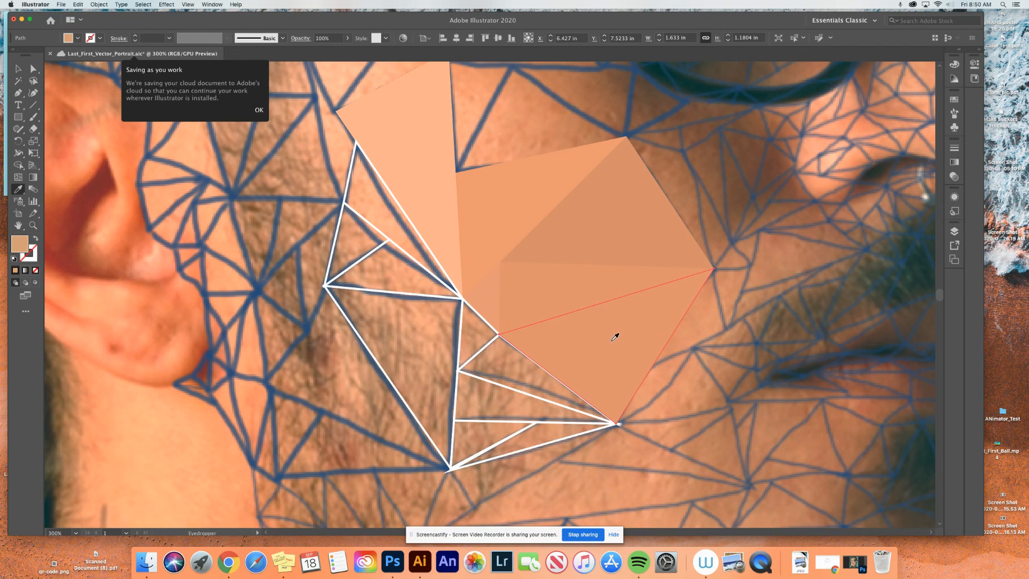
pyautogui.press('super+z')
pyautogui.click(622, 330)
pyautogui.press('super+z')
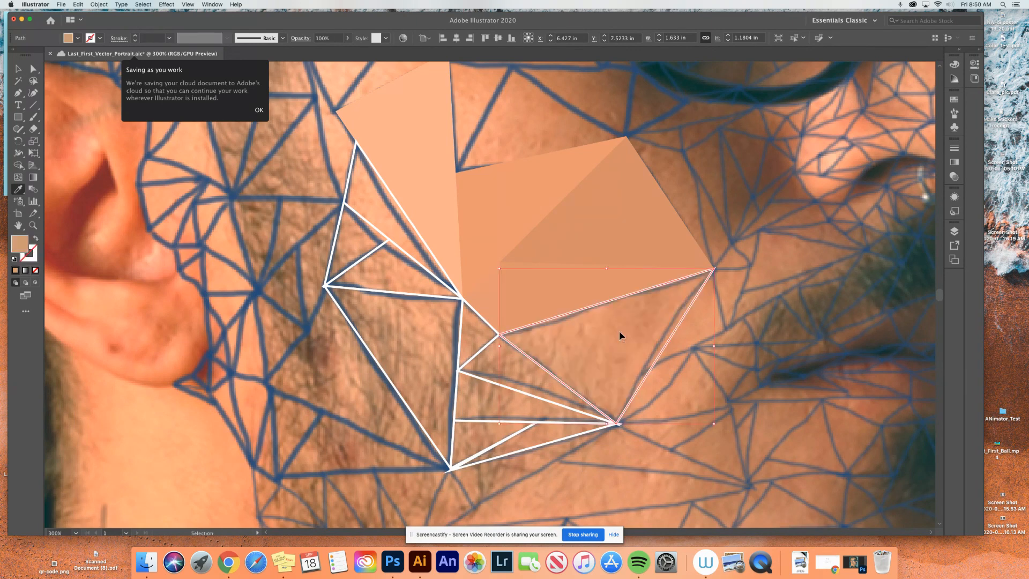
pyautogui.click(630, 323)
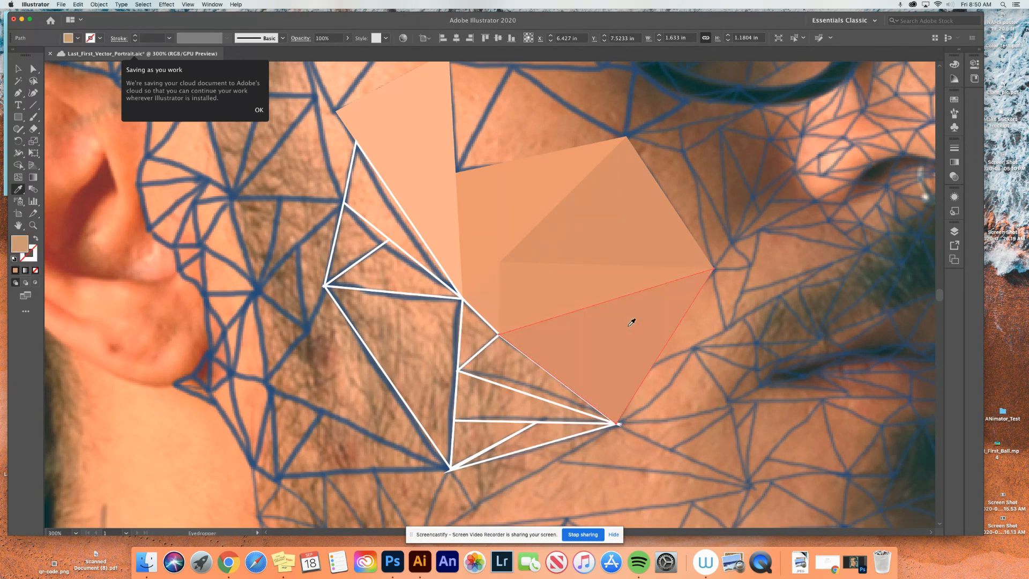
# - Fill the slim triangle bordering the large one's lower-left edge and the small triangle above it, each with a skin tone sampled inside it
pyautogui.press('v')
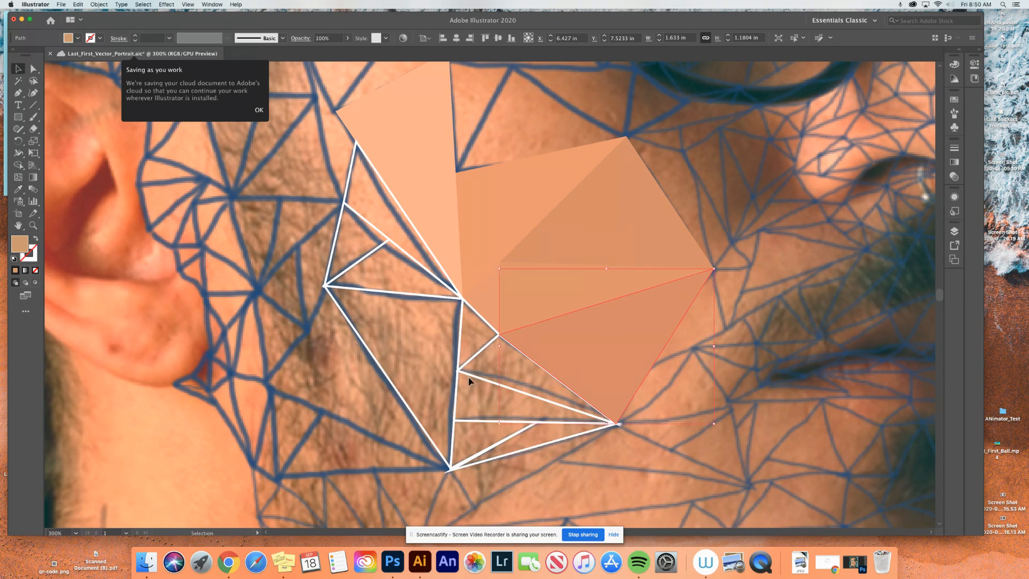
pyautogui.click(470, 376)
pyautogui.press('i')
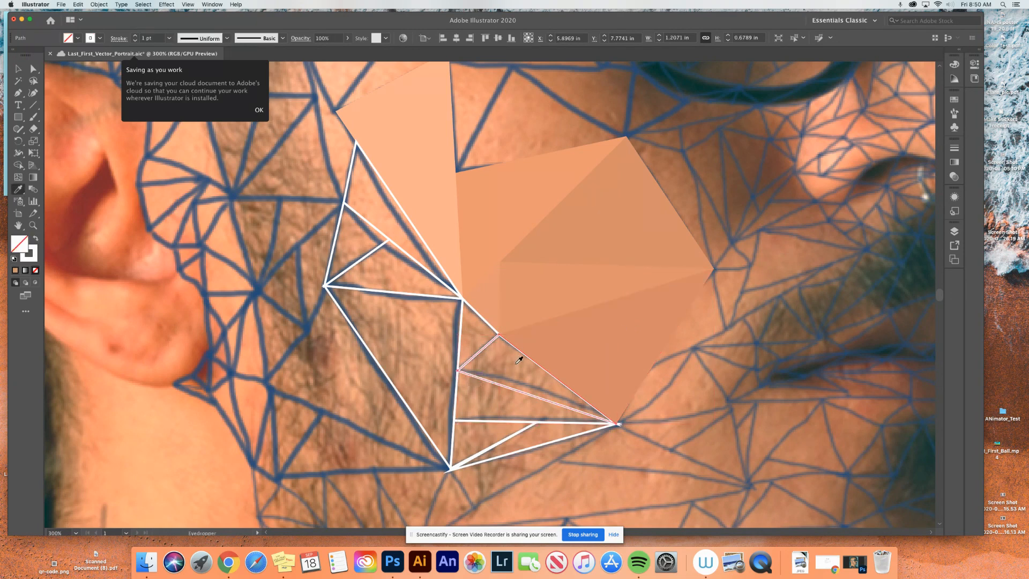
pyautogui.click(517, 363)
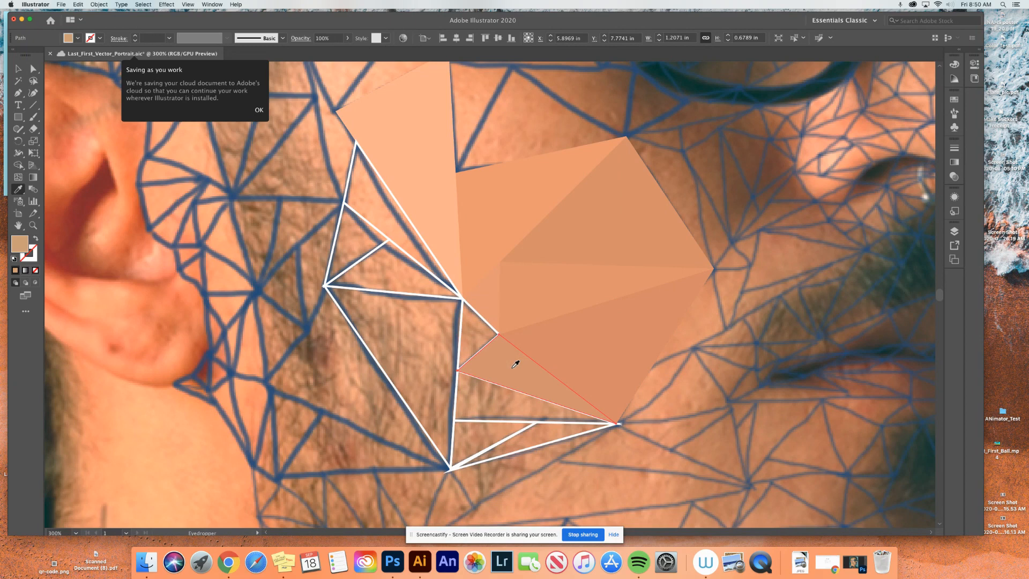
pyautogui.press('v')
pyautogui.click(480, 318)
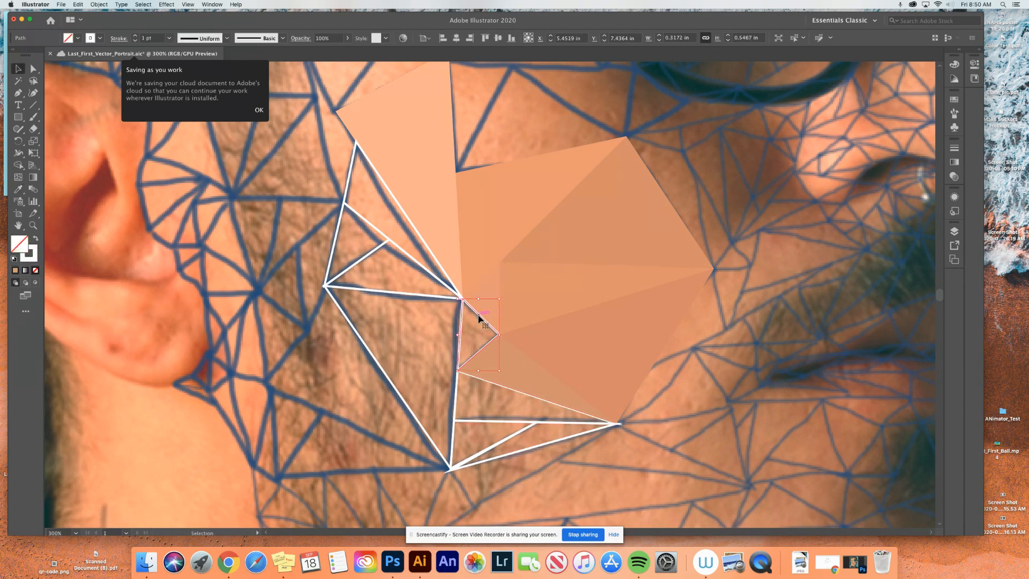
pyautogui.press('i')
pyautogui.click(474, 328)
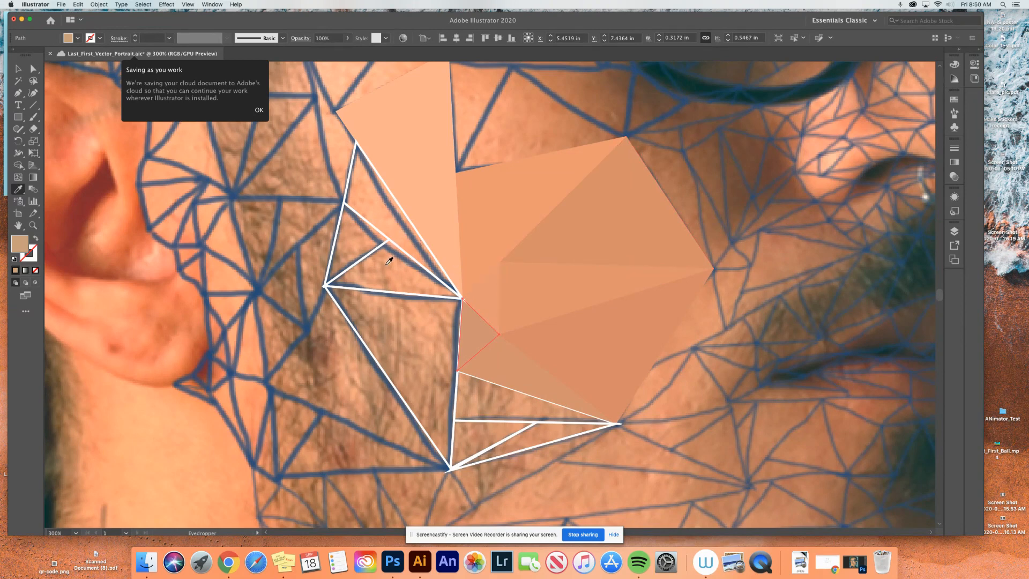
# - Fill the narrow triangle along the tall cheek triangle's ear-side edge and the small triangle beneath it with skin tones sampled from the photo
pyautogui.keyDown('super'); pyautogui.click(356, 214); pyautogui.keyUp('super')
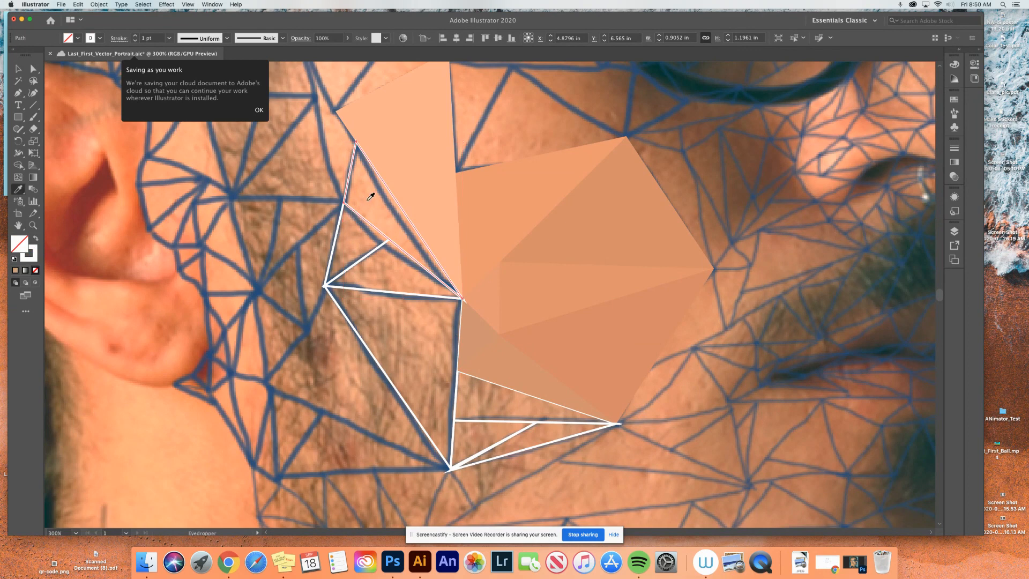
pyautogui.click(370, 197)
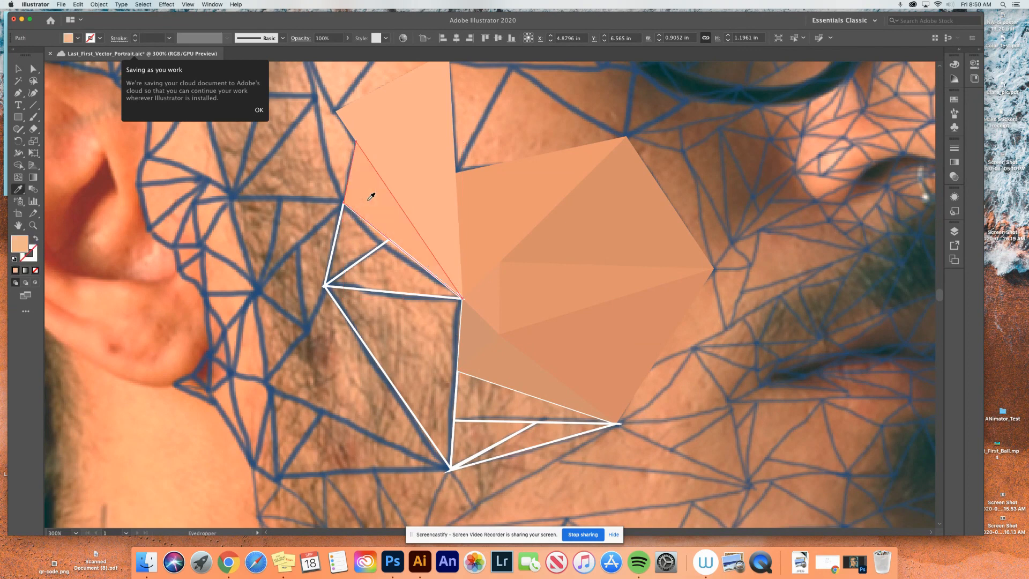
pyautogui.keyDown('super'); pyautogui.click(339, 228); pyautogui.keyUp('super')
pyautogui.click(354, 233)
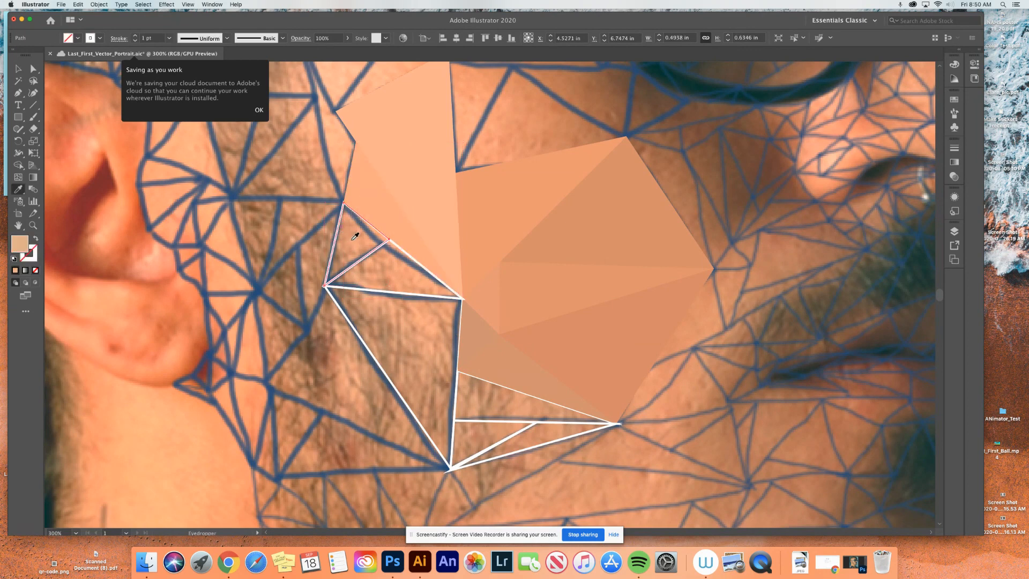
# - Fill the flat triangle above the large unfilled jaw triangle with a photo color, undoing the first sample and resampling a darker spot inside it
pyautogui.press('v')
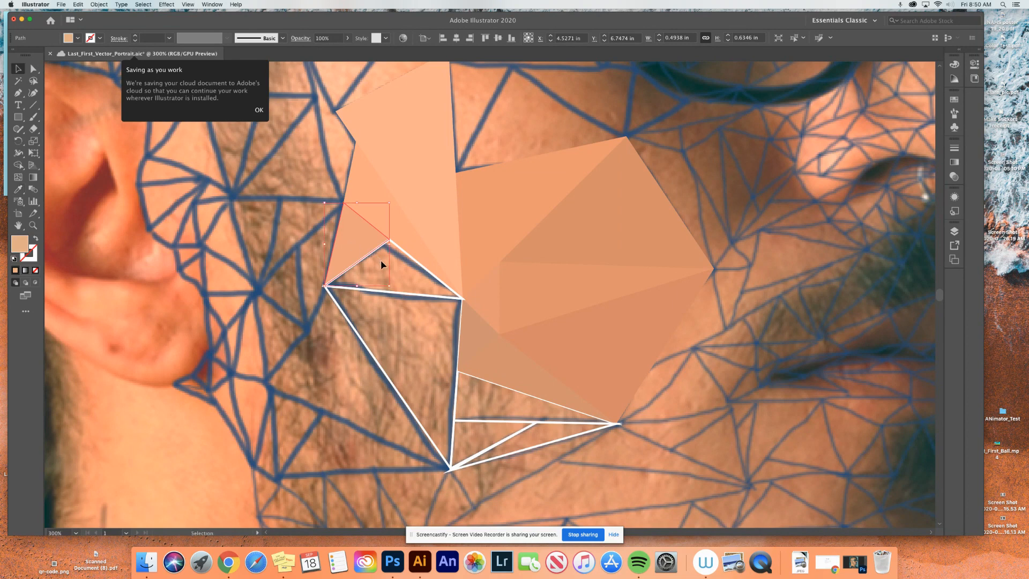
pyautogui.click(415, 295)
pyautogui.press('i')
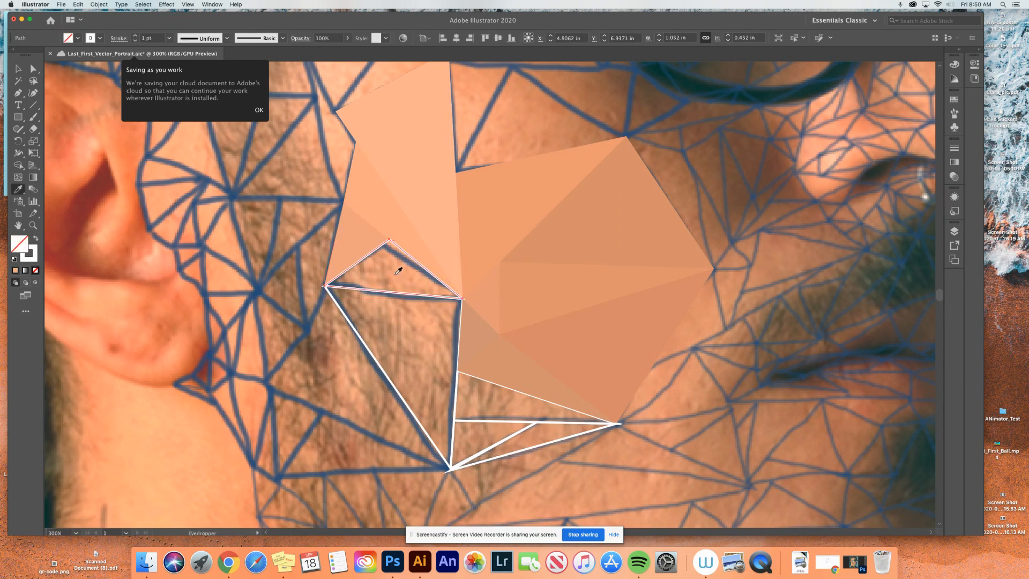
pyautogui.click(396, 269)
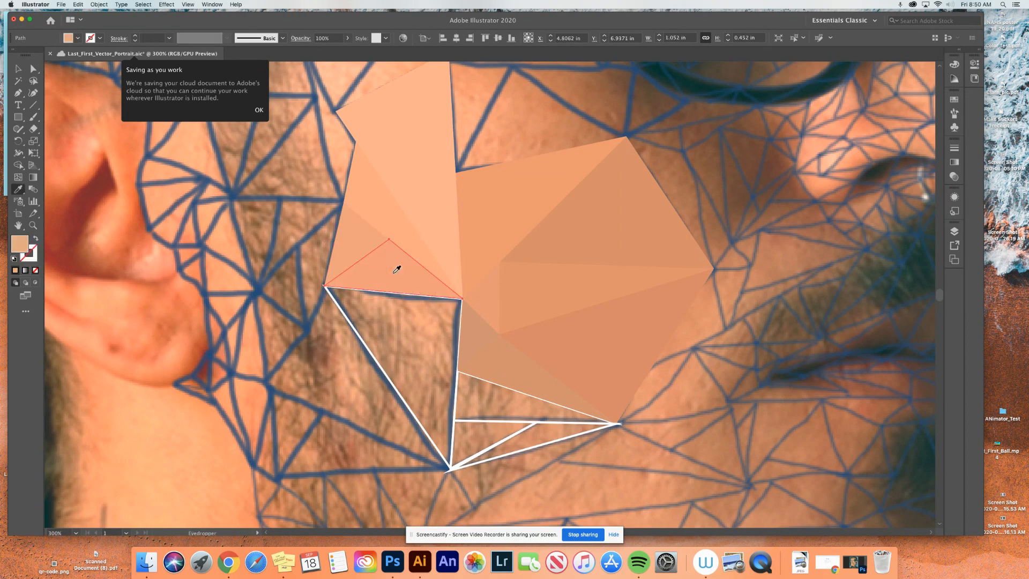
pyautogui.press('super+z')
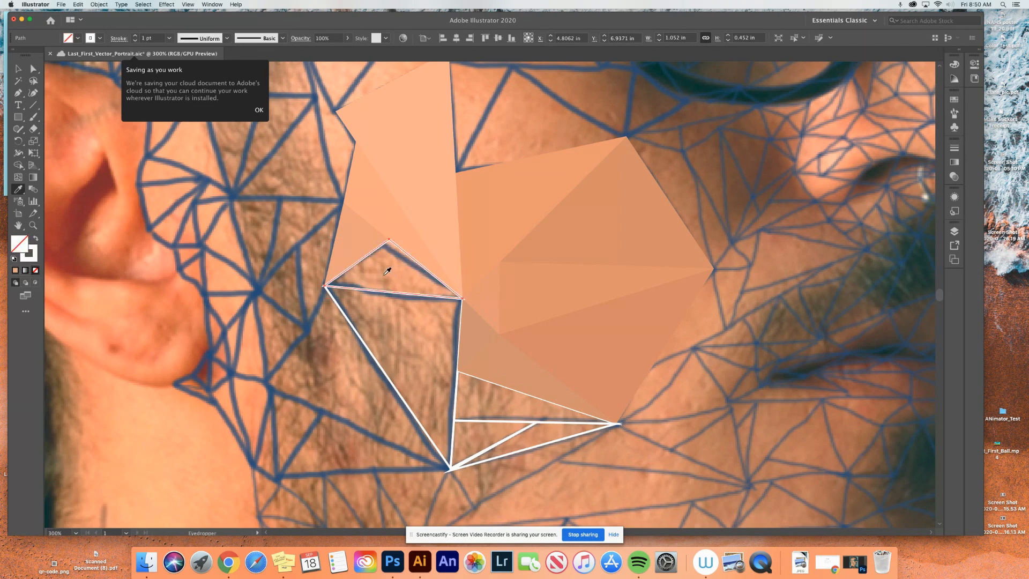
pyautogui.click(385, 275)
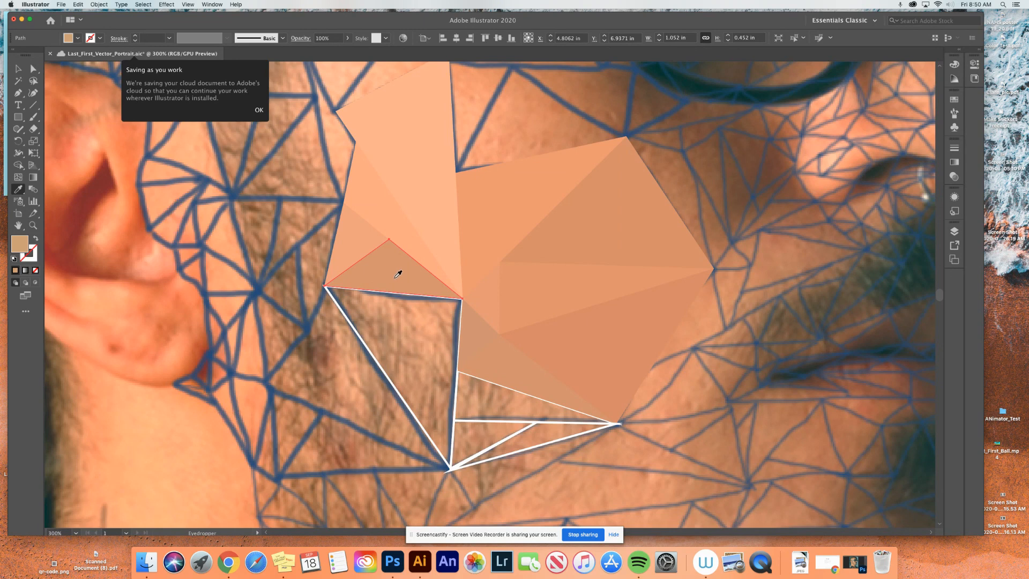
# - Swap fill and stroke on the small ear-side triangle to uncover the photo, and refill it with a darker tone sampled inside it
pyautogui.press('v')
pyautogui.click(358, 251)
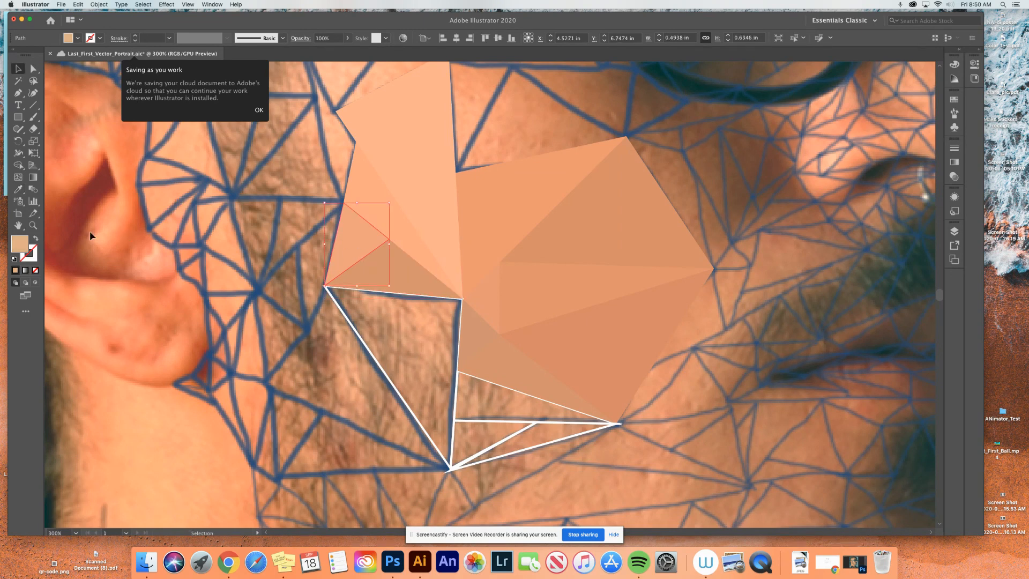
pyautogui.click(36, 239)
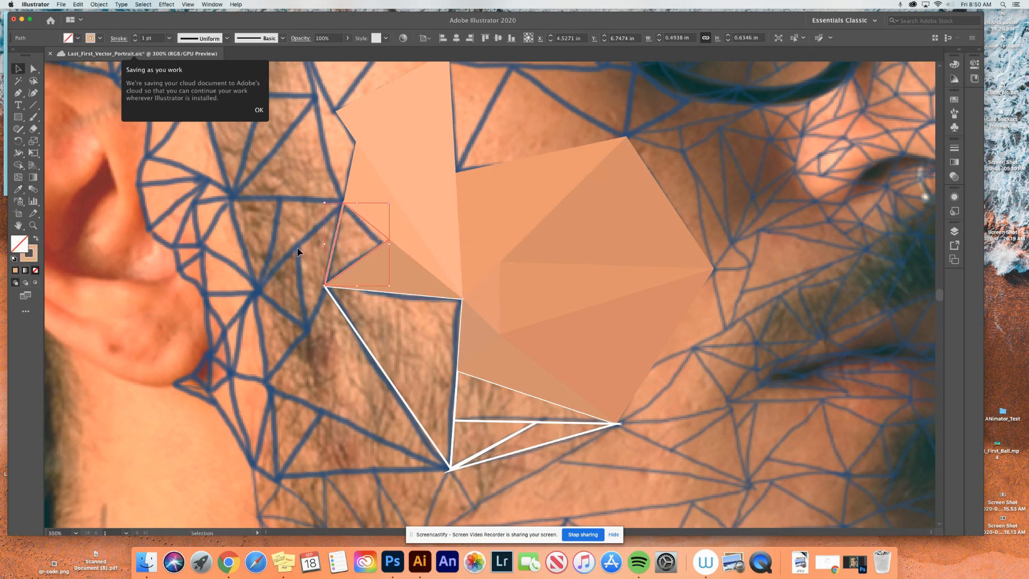
pyautogui.press('i')
pyautogui.click(349, 247)
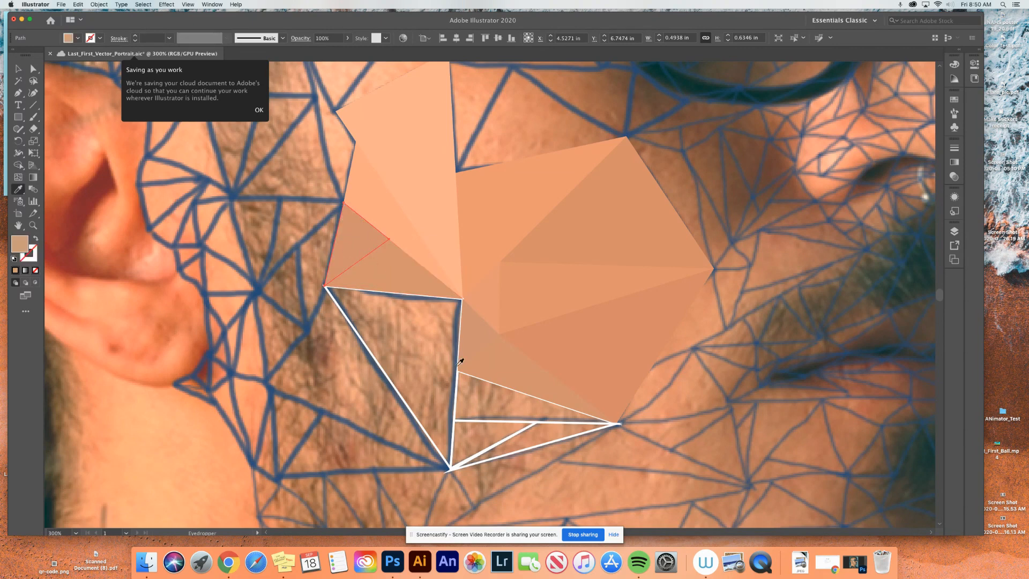
# - Fill the large jaw triangle with a beard-shadow tone sampled from the photo inside it, undoing the first sample and choosing another spot
pyautogui.press('v')
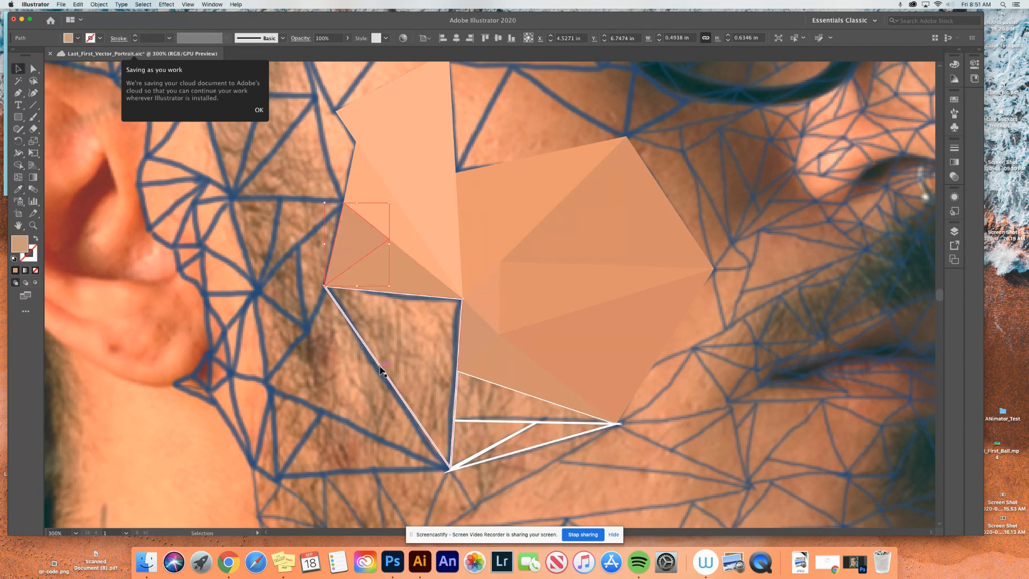
pyautogui.click(379, 367)
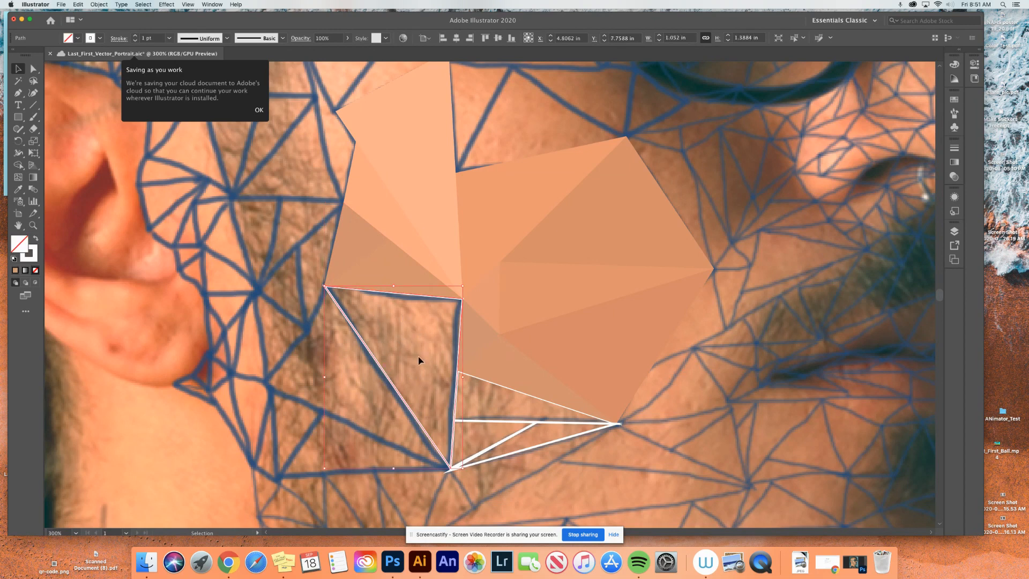
pyautogui.press('i')
pyautogui.click(406, 335)
pyautogui.press('super+z')
pyautogui.click(393, 335)
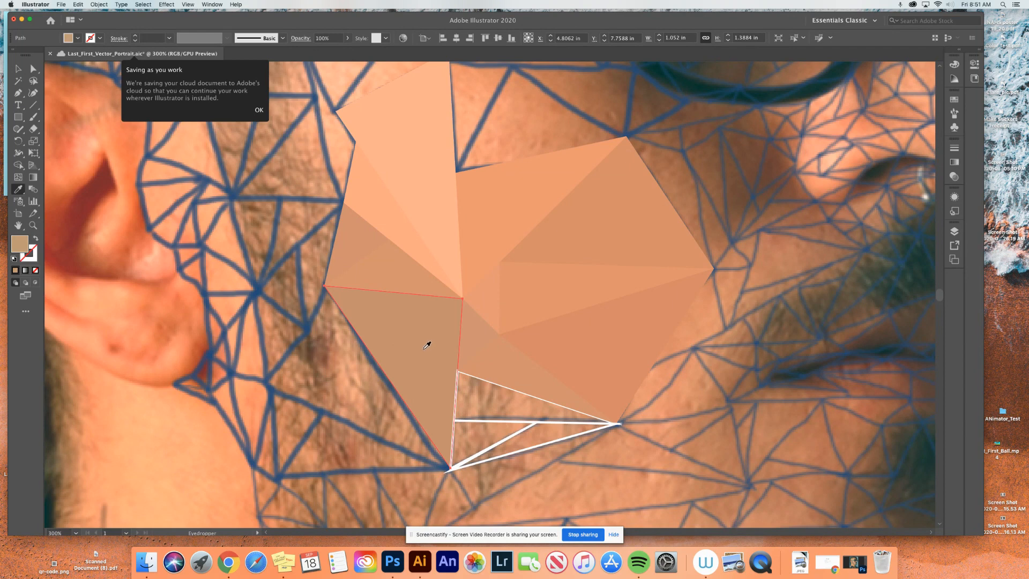
# - Fill the small triangle beside the jaw triangle's lowest corner and the longer triangle above it with tones sampled from the photo inside each
pyautogui.keyDown('super'); pyautogui.click(506, 419); pyautogui.keyUp('super')
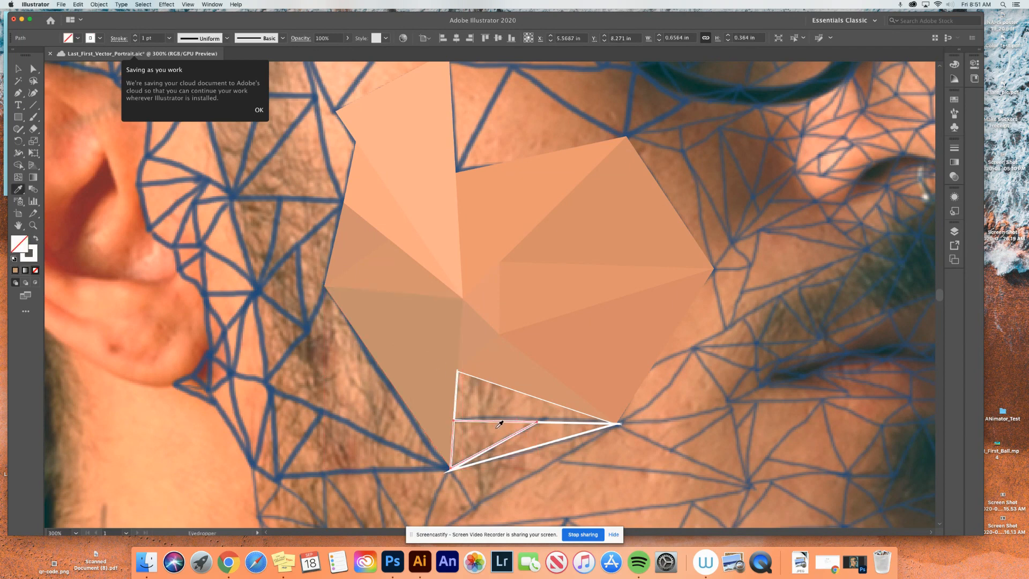
pyautogui.click(493, 428)
pyautogui.press('v')
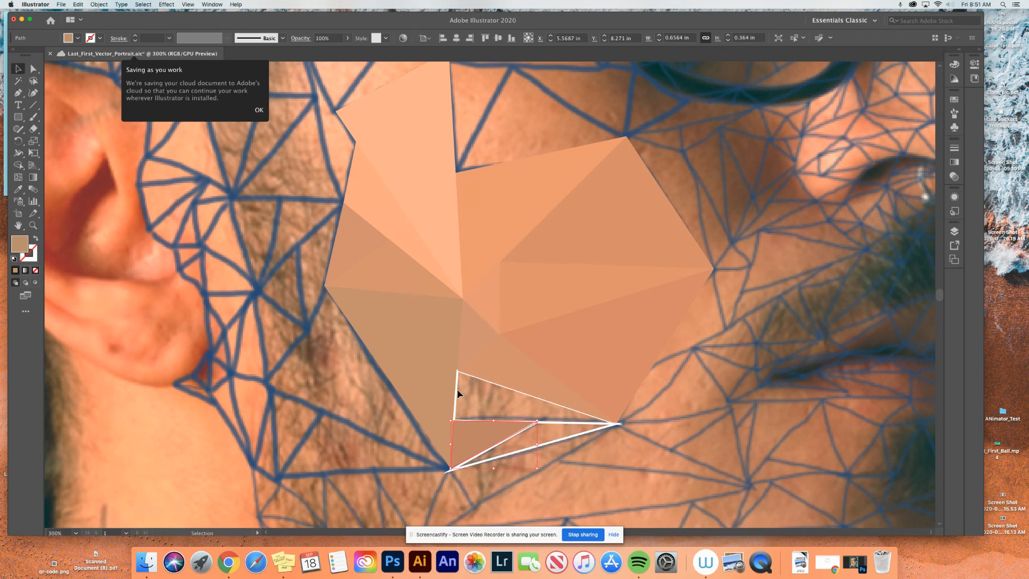
pyautogui.click(461, 392)
pyautogui.press('i')
pyautogui.click(482, 396)
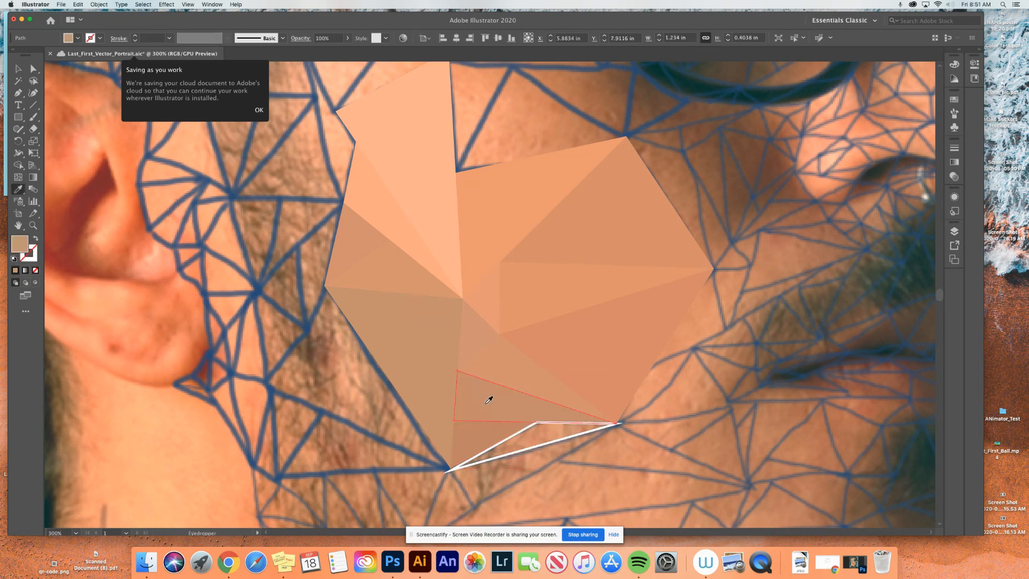
# - Fill the last outlined sliver triangle along the group's lower edge with a skin tone sampled from the photo inside it
pyautogui.press('v')
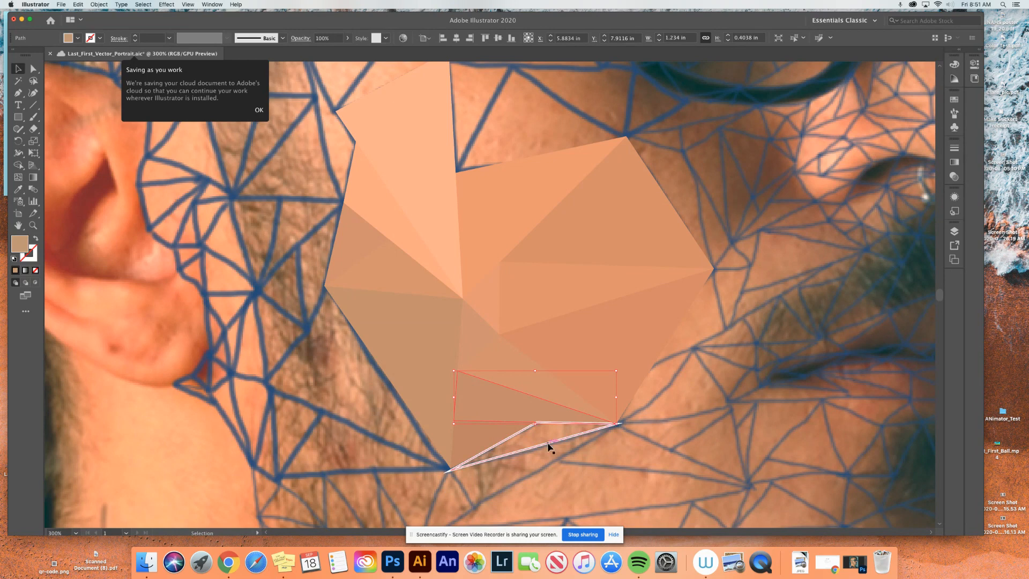
pyautogui.click(545, 444)
pyautogui.press('i')
pyautogui.click(541, 428)
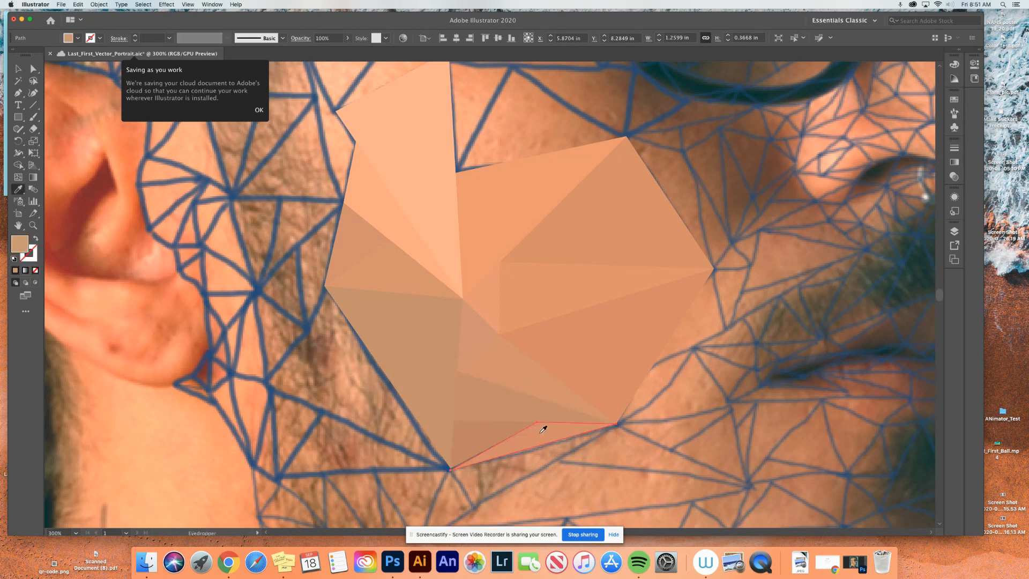
# - Hide the photo layer, Layer 1, so only the filled polygons show, and deselect the sliver triangle
pyautogui.hscroll(1, 682, 352)
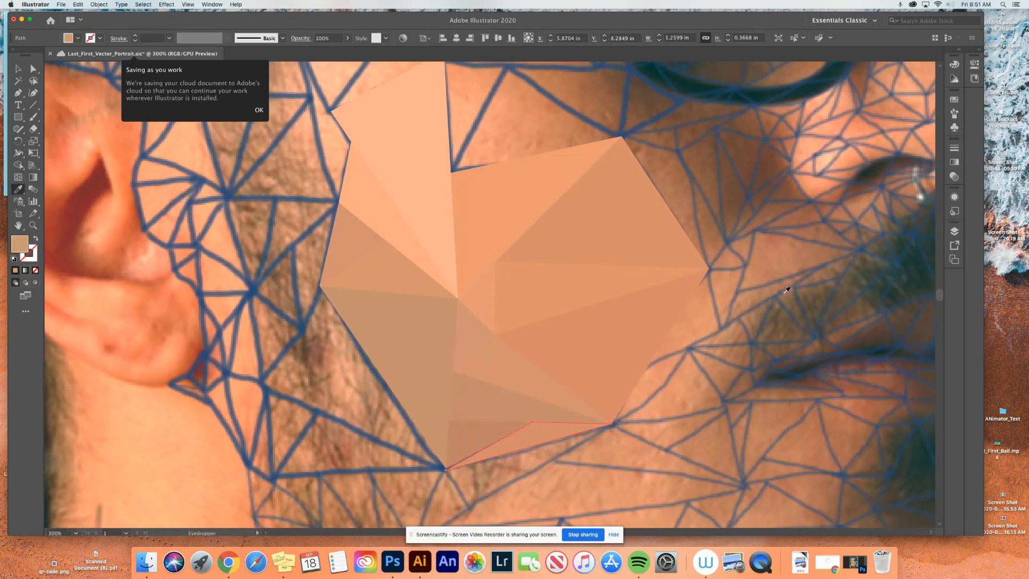
pyautogui.click(953, 232)
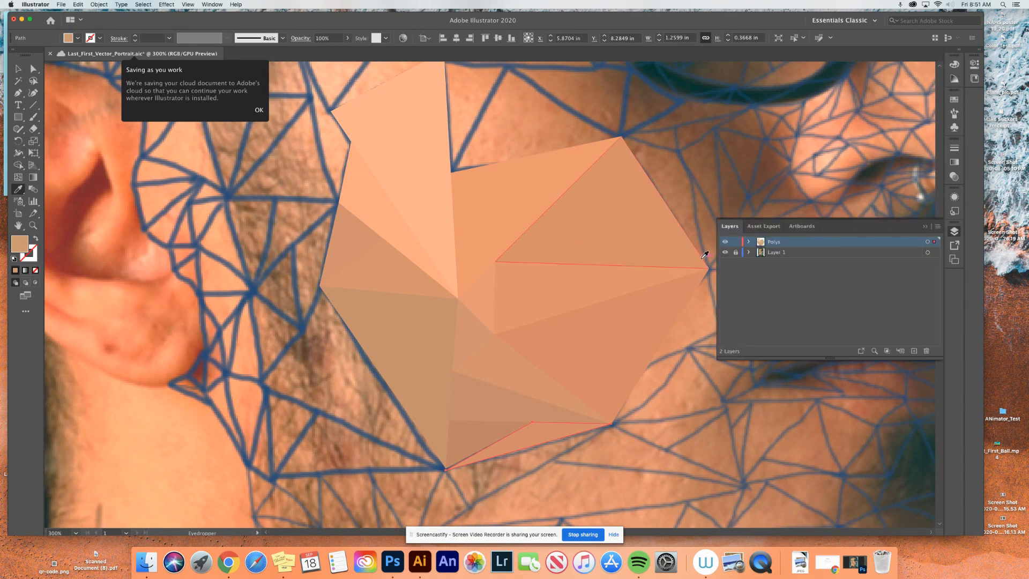
pyautogui.click(726, 253)
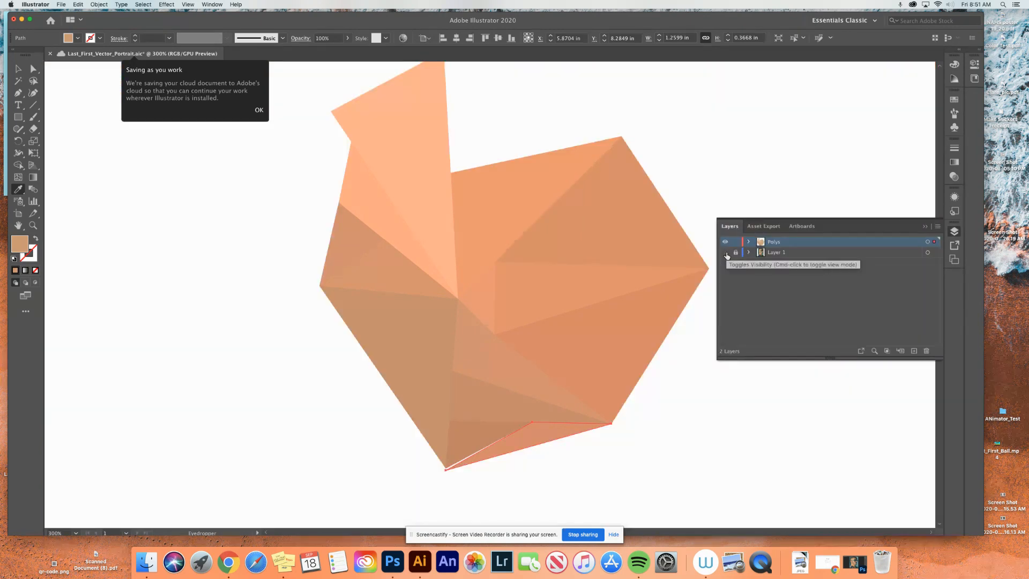
pyautogui.click(18, 68)
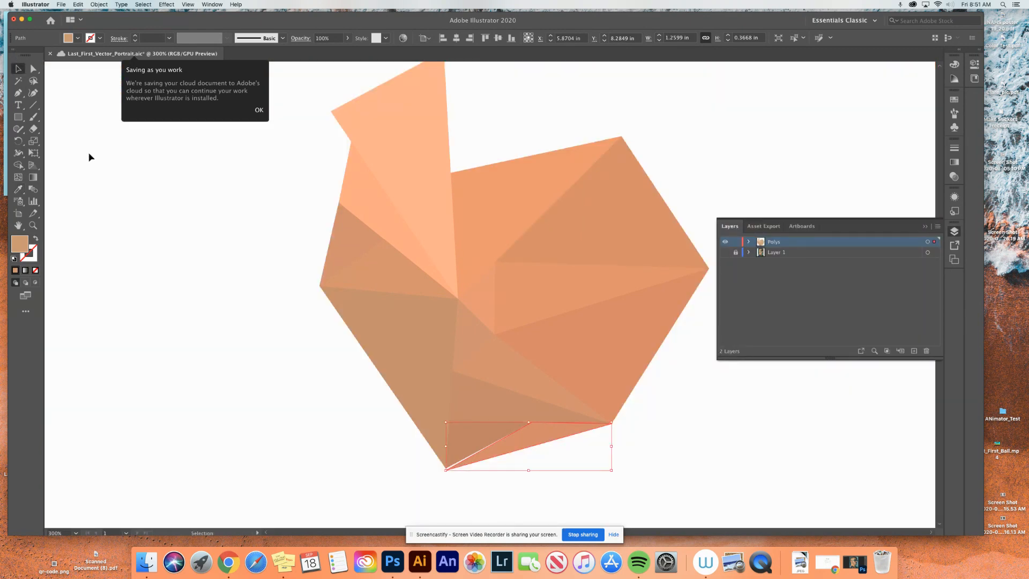
pyautogui.click(98, 166)
# - Close the white gap along the lower sliver triangle by moving its lowest corner point onto the neighbouring polygons' shared corner
pyautogui.press('super+equal')
pyautogui.press('super+equal')
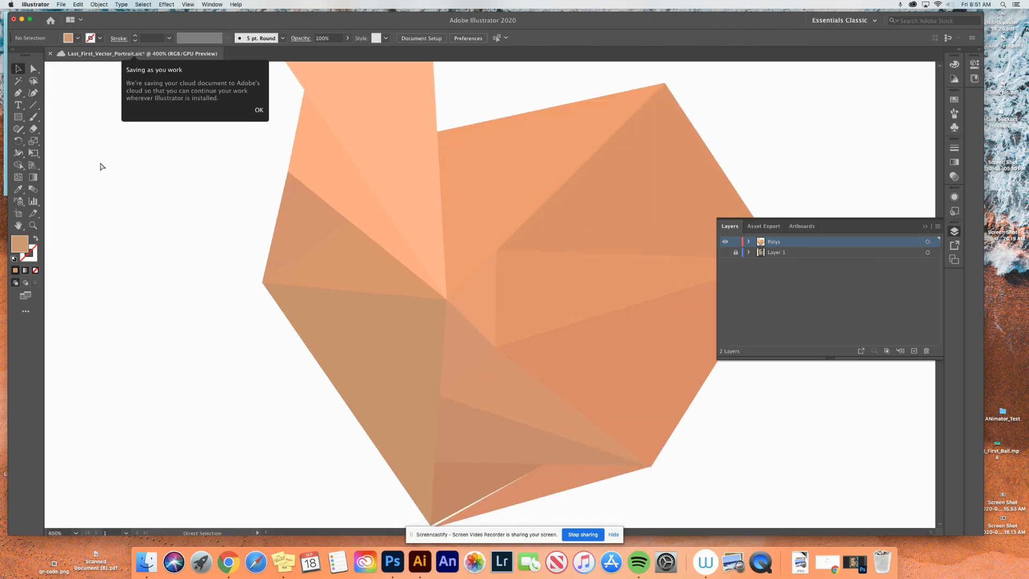
pyautogui.moveTo(459, 339); pyautogui.dragTo(306, 61)
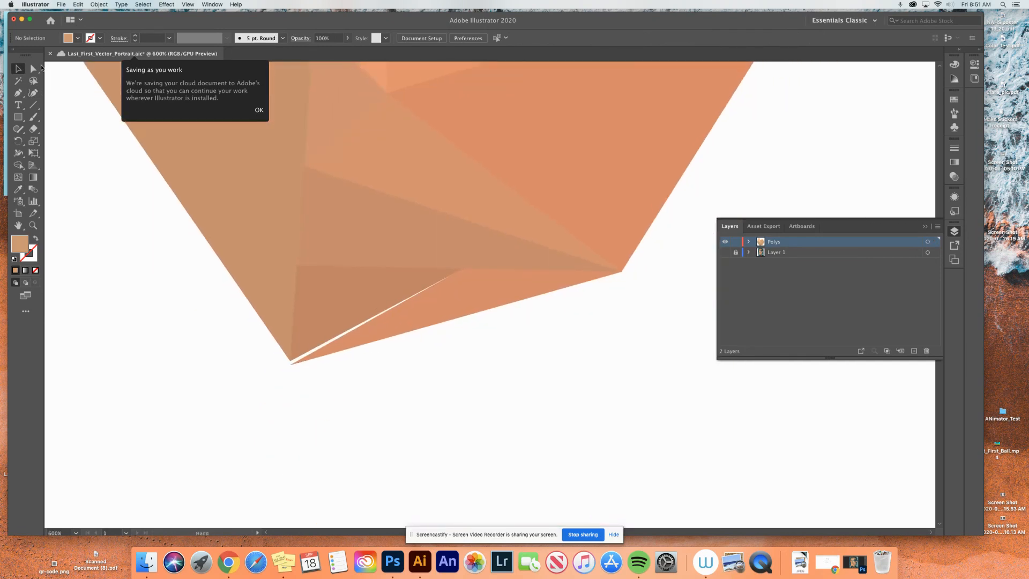
pyautogui.click(33, 69)
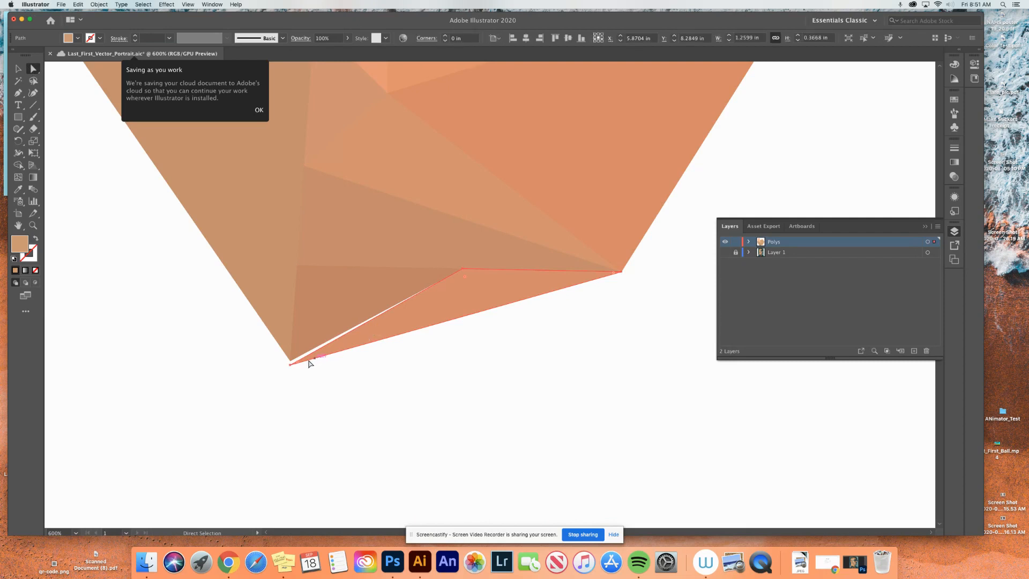
pyautogui.click(290, 365)
pyautogui.moveTo(290, 366); pyautogui.dragTo(291, 360)
pyautogui.click(363, 404)
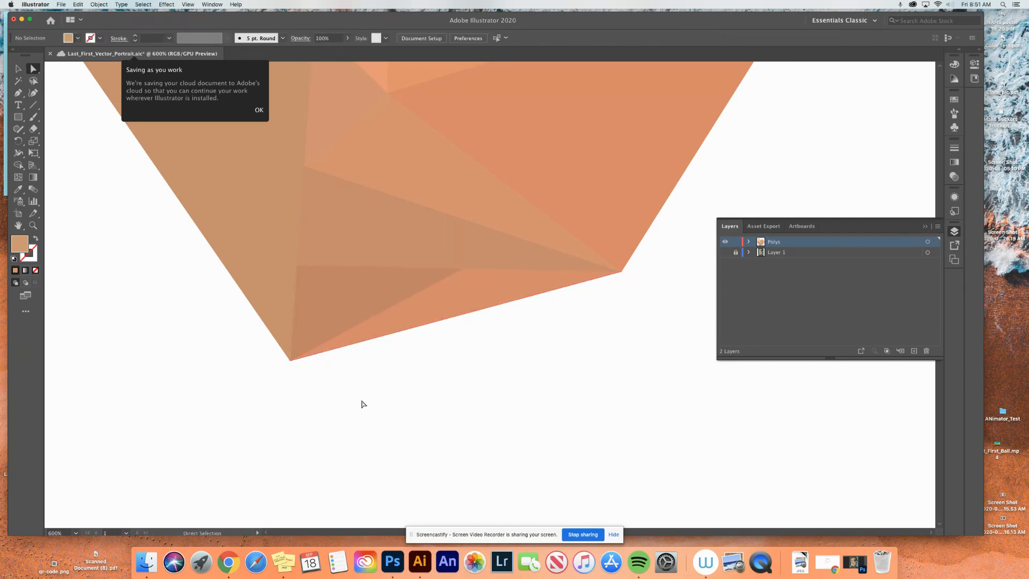
# - Fit the whole artboard in view to review the polygon group and show the photo layer, Layer 1, again
pyautogui.press('v')
pyautogui.press('super+0')
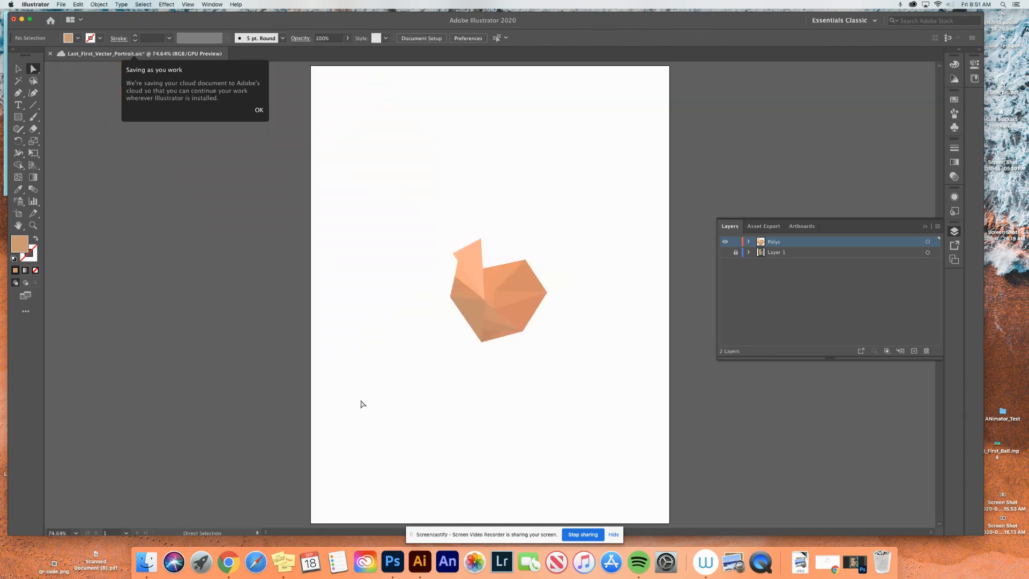
pyautogui.click(725, 253)
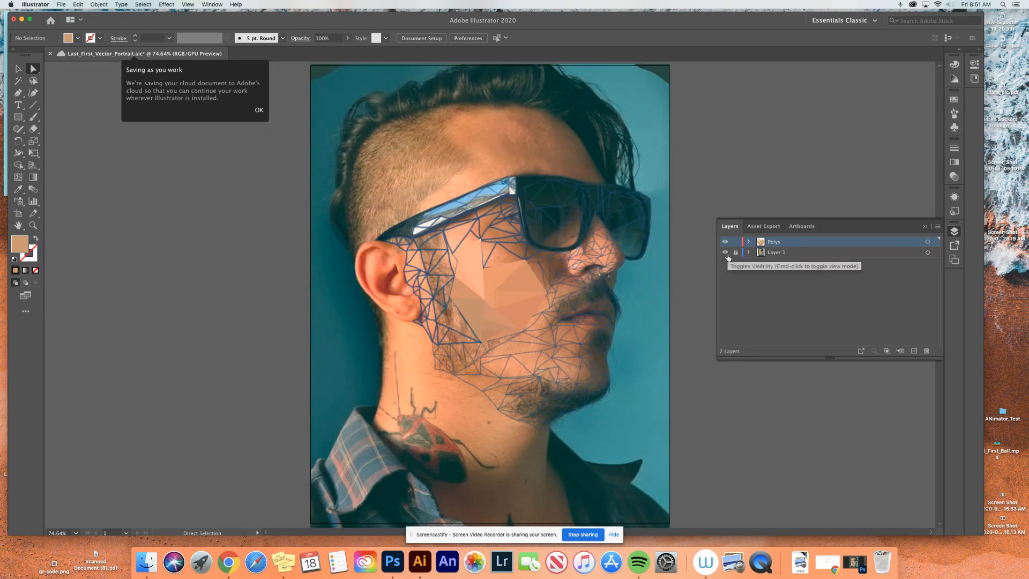